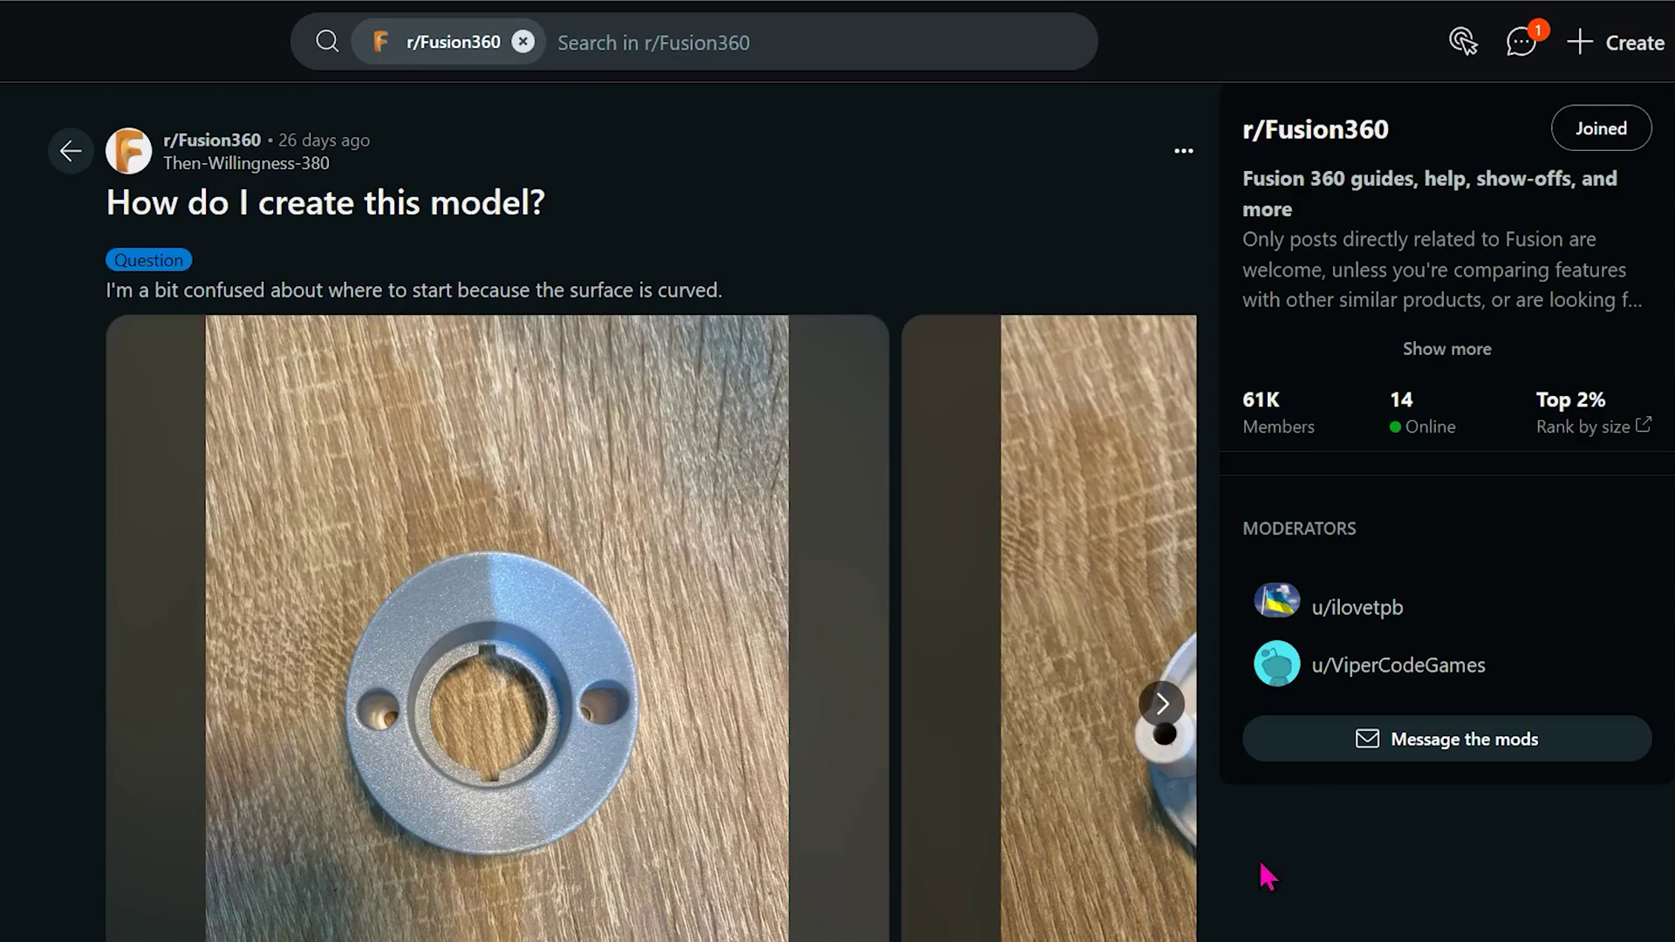
Step: Browse the photos in the post to examine the curved flange, its central opening and its screw bosses from several angles
left_click(1162, 717)
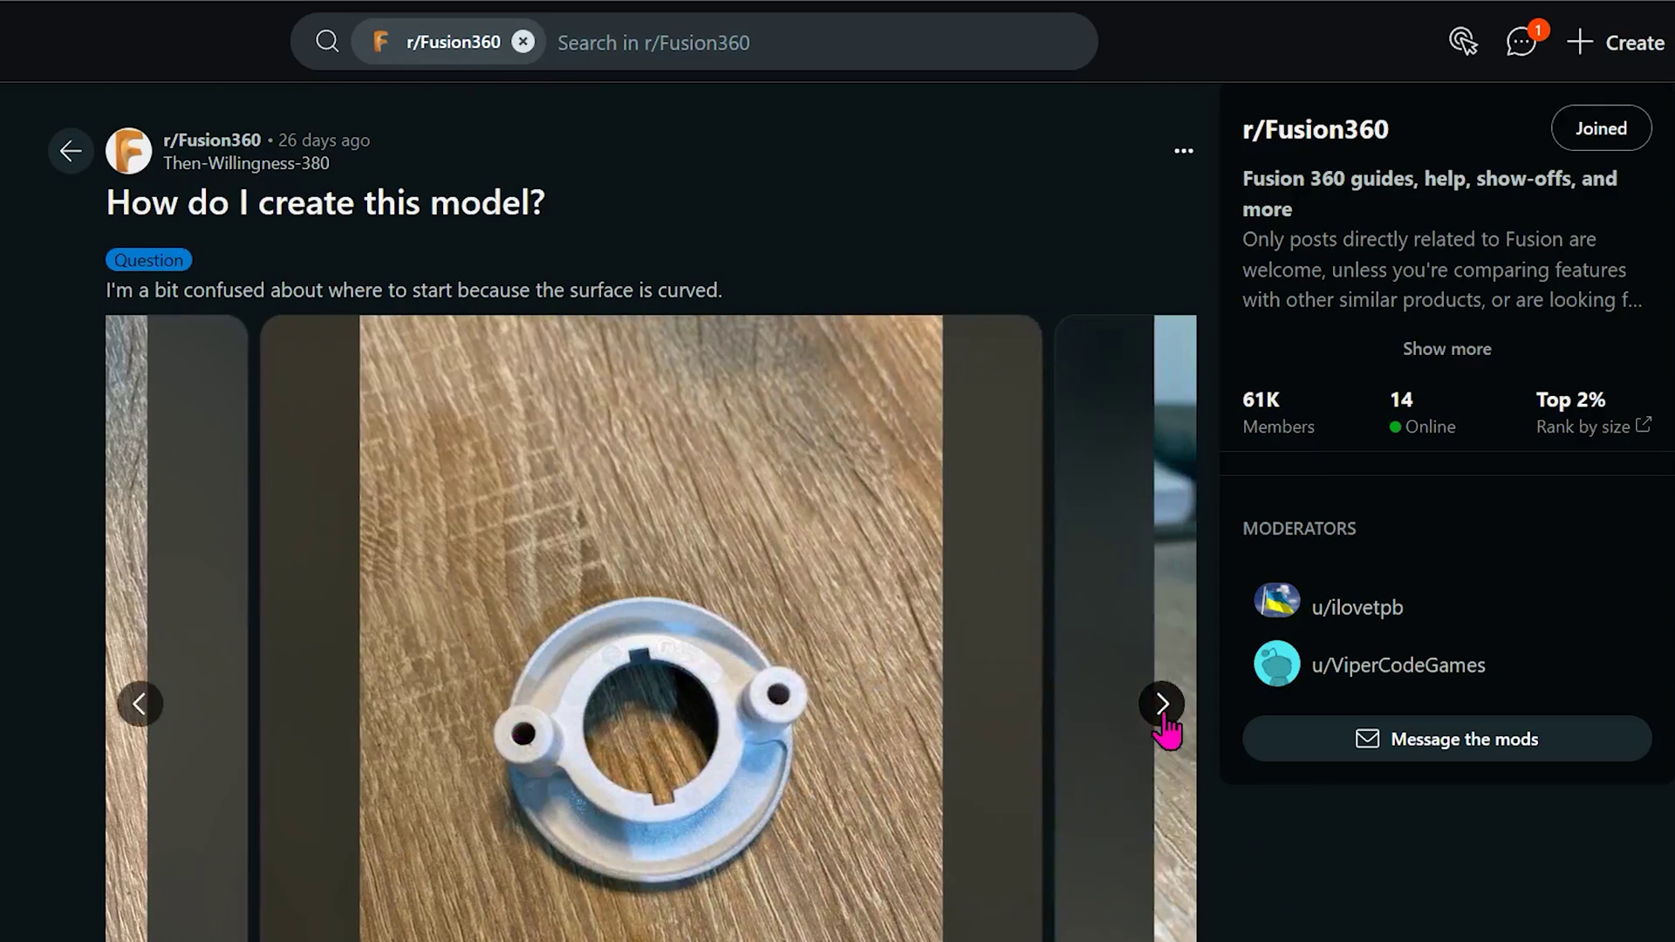
left_click(1162, 704)
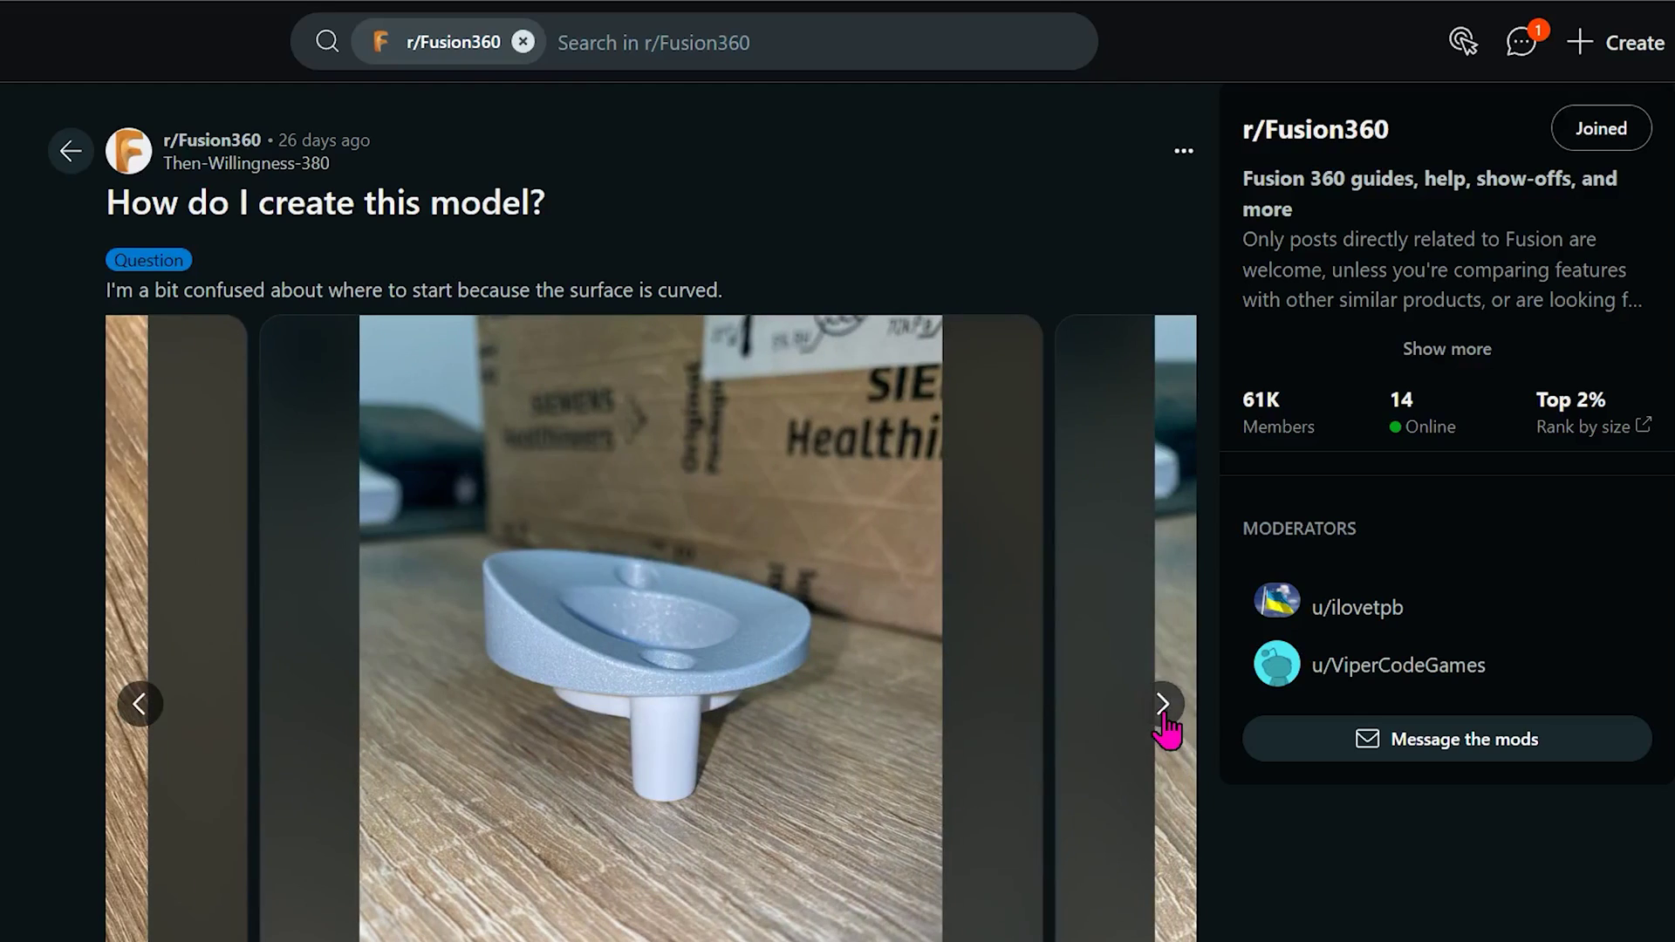
left_click(1162, 706)
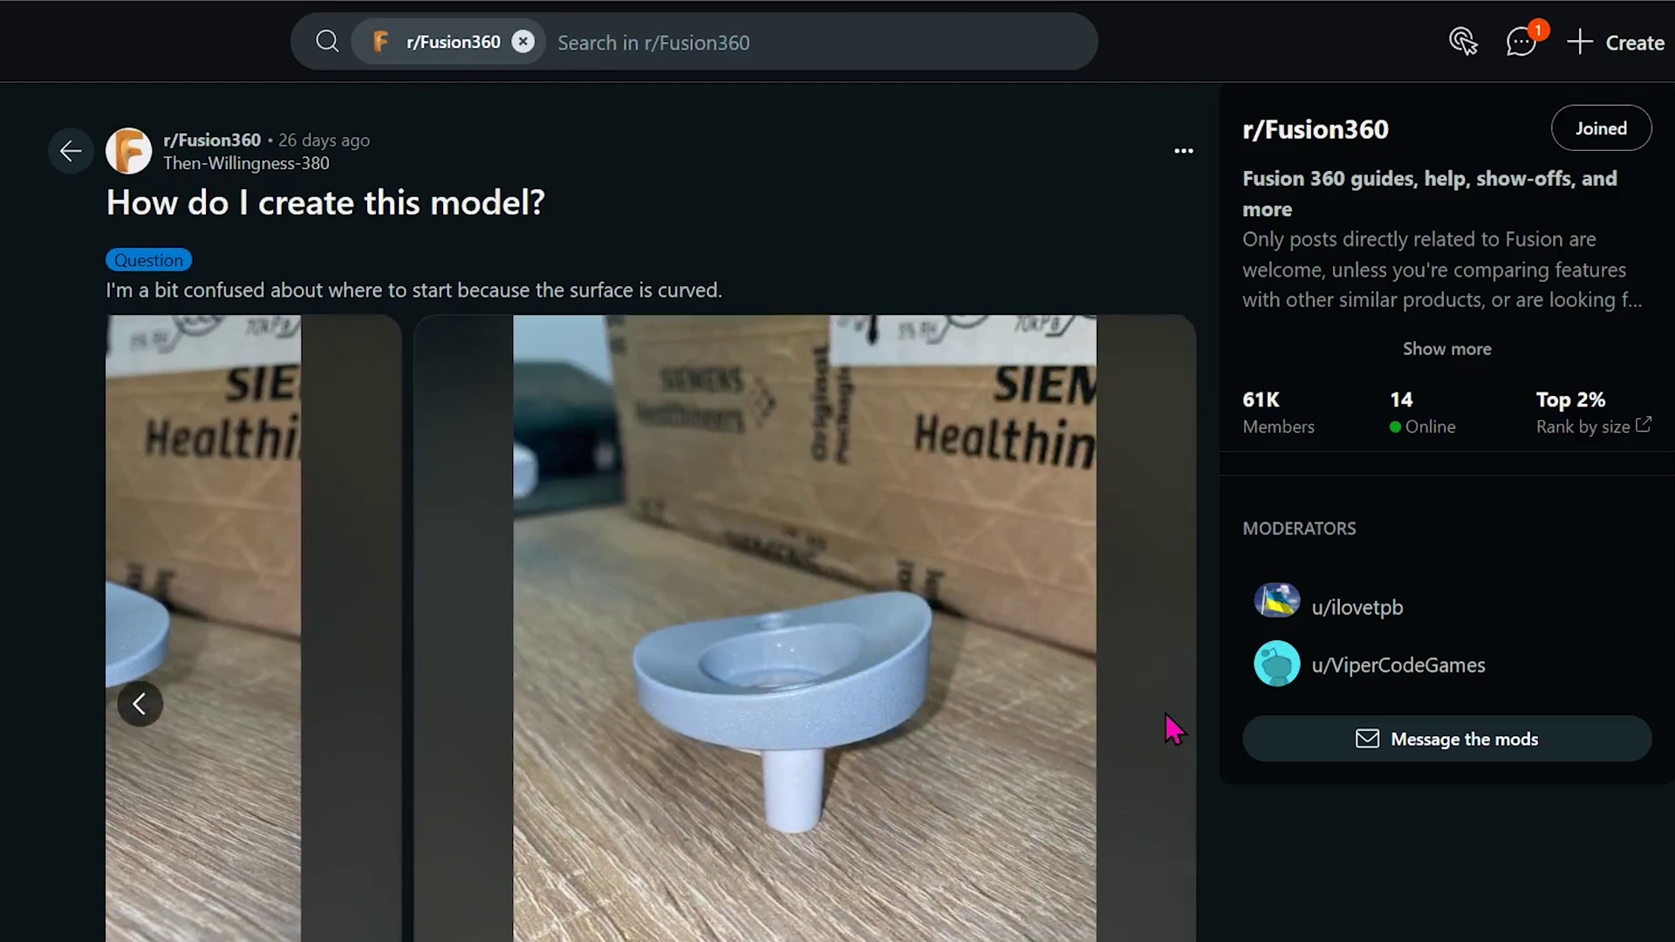
left_click(141, 704)
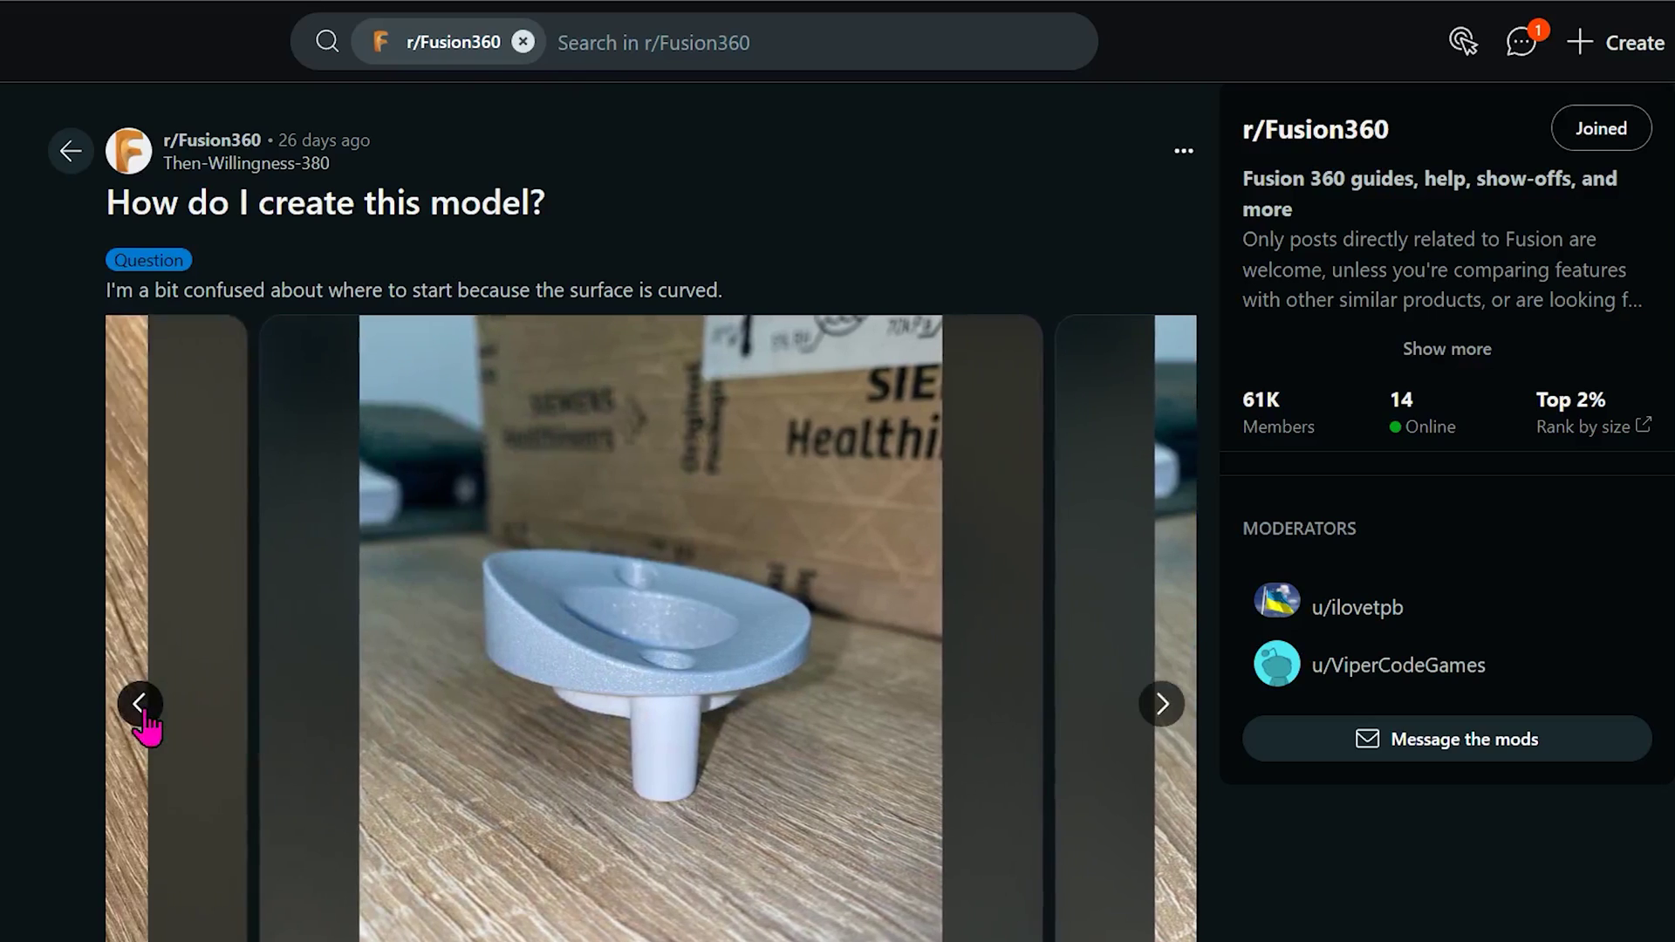
left_click(141, 705)
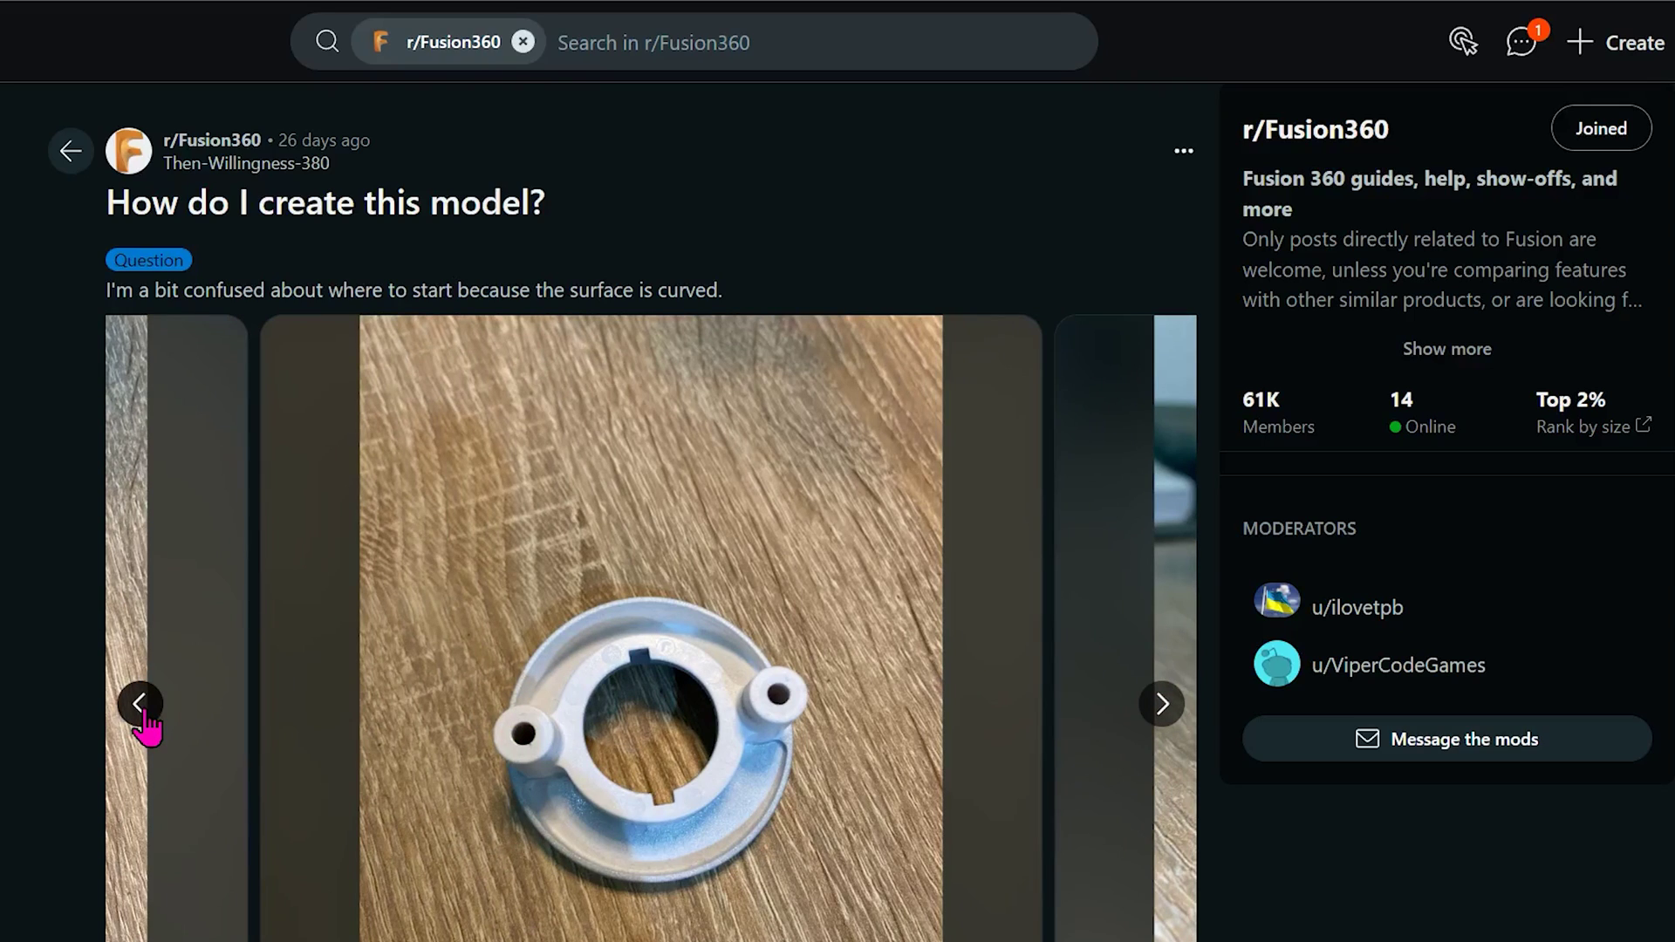
left_click(141, 705)
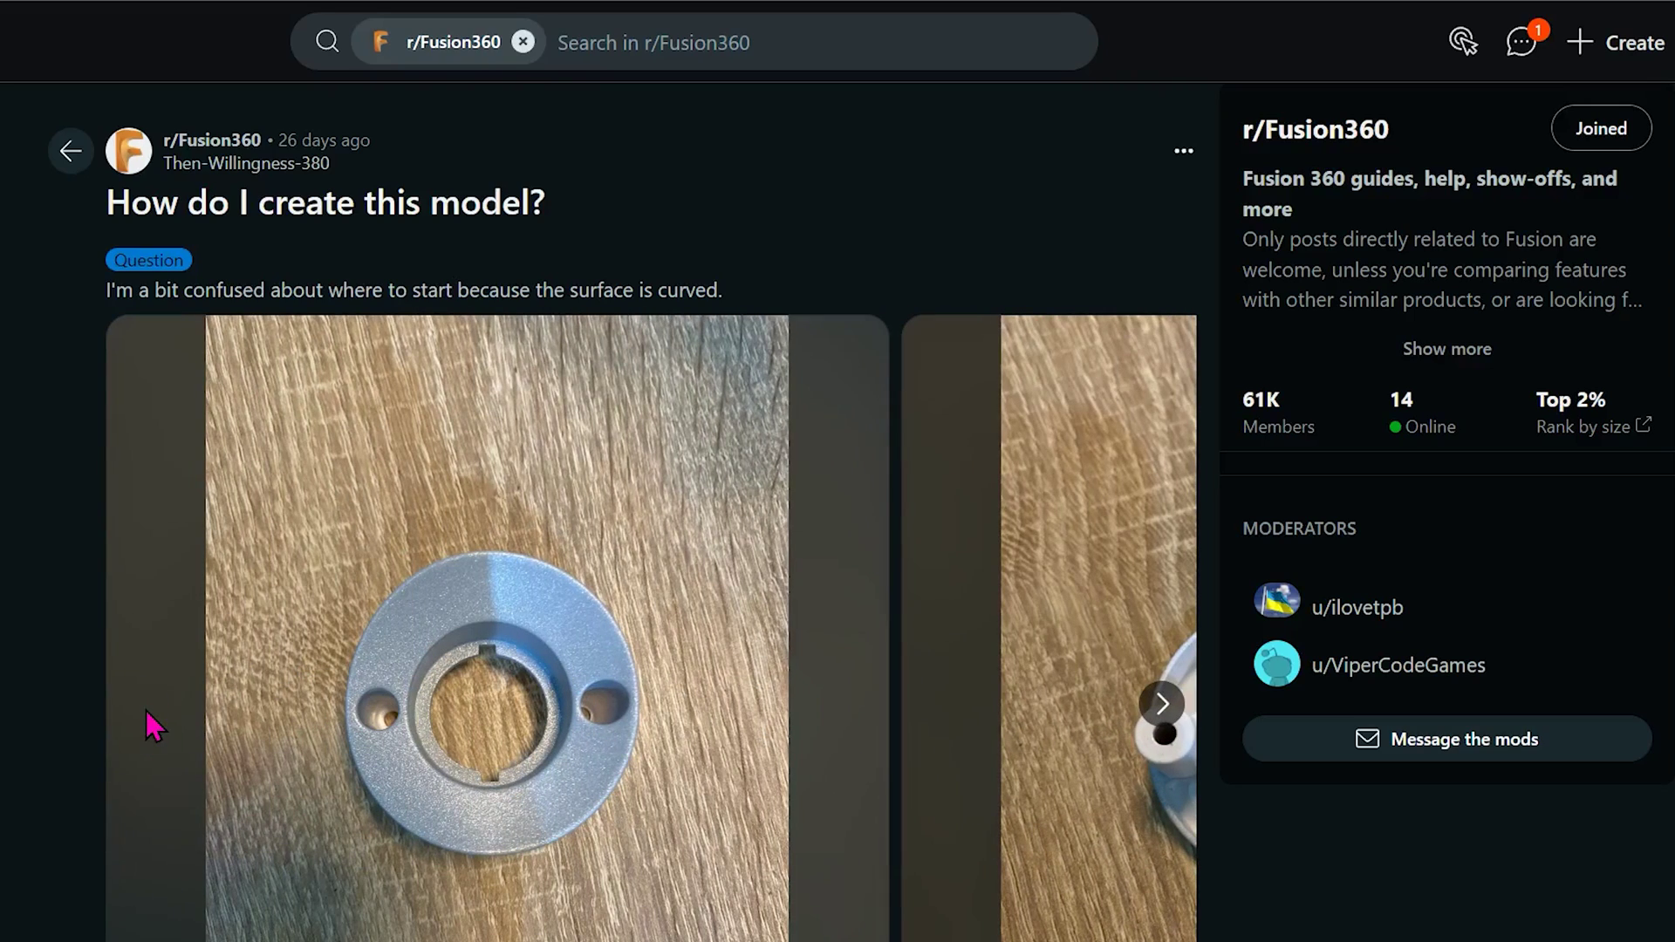
left_click(1160, 705)
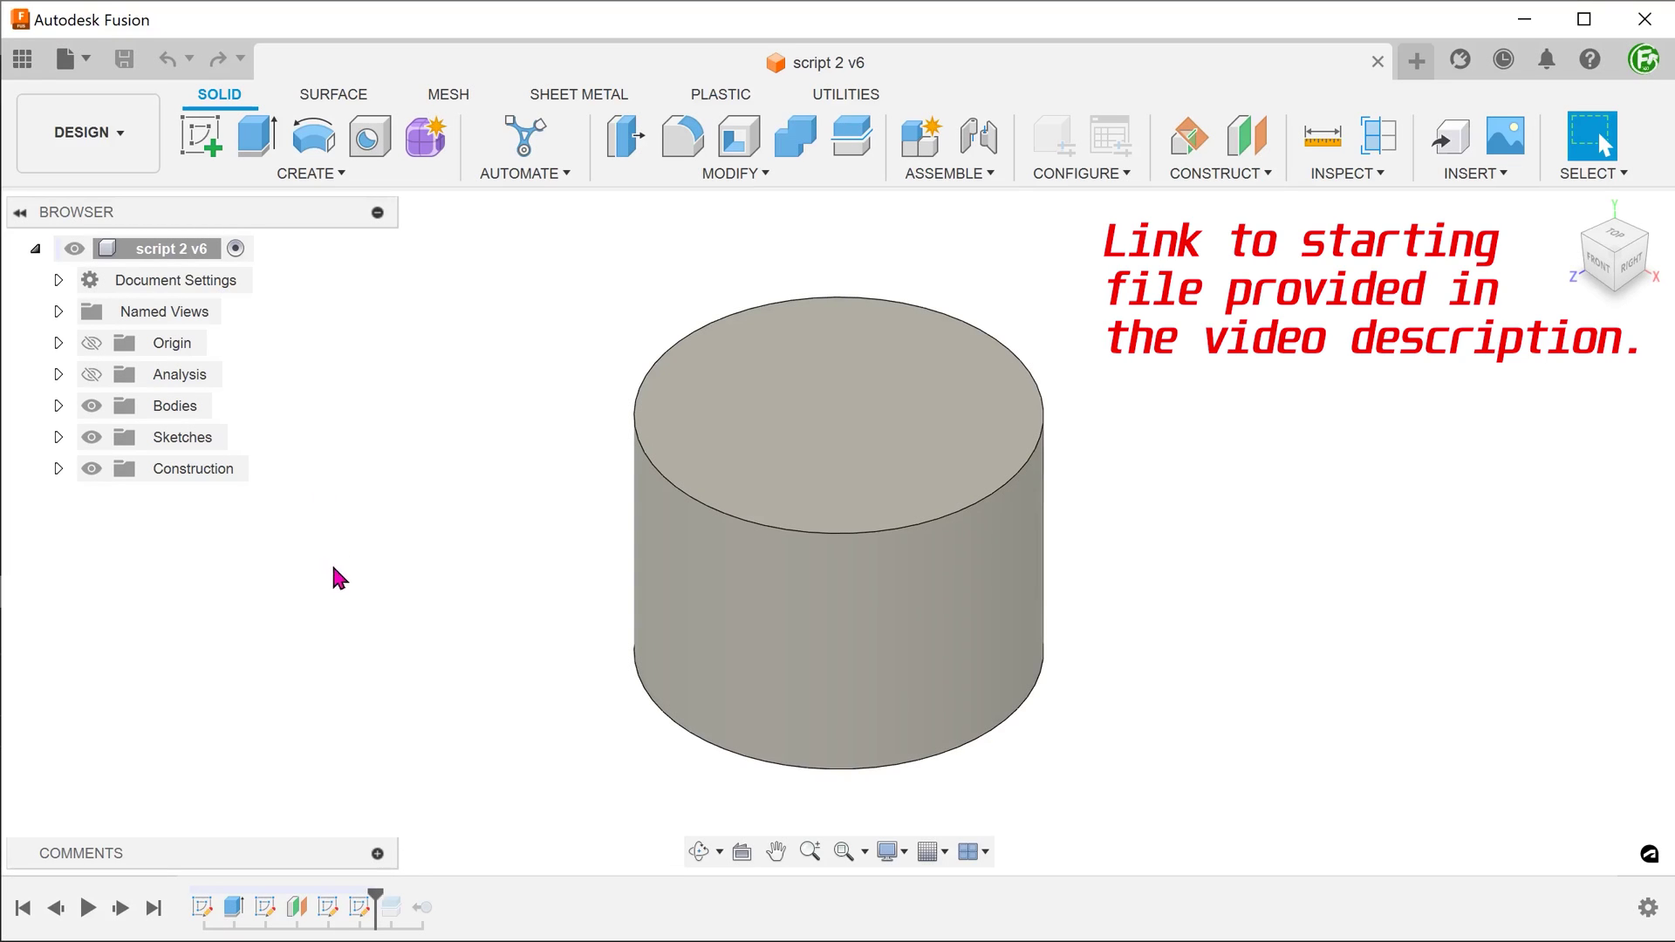
Step: In Autodesk Fusion, roll the timeline marker forward past the body split and the removal of the upper body
left_click_drag(375, 896, 407, 897)
middle_click_drag(368, 714, 383, 711, "shift")
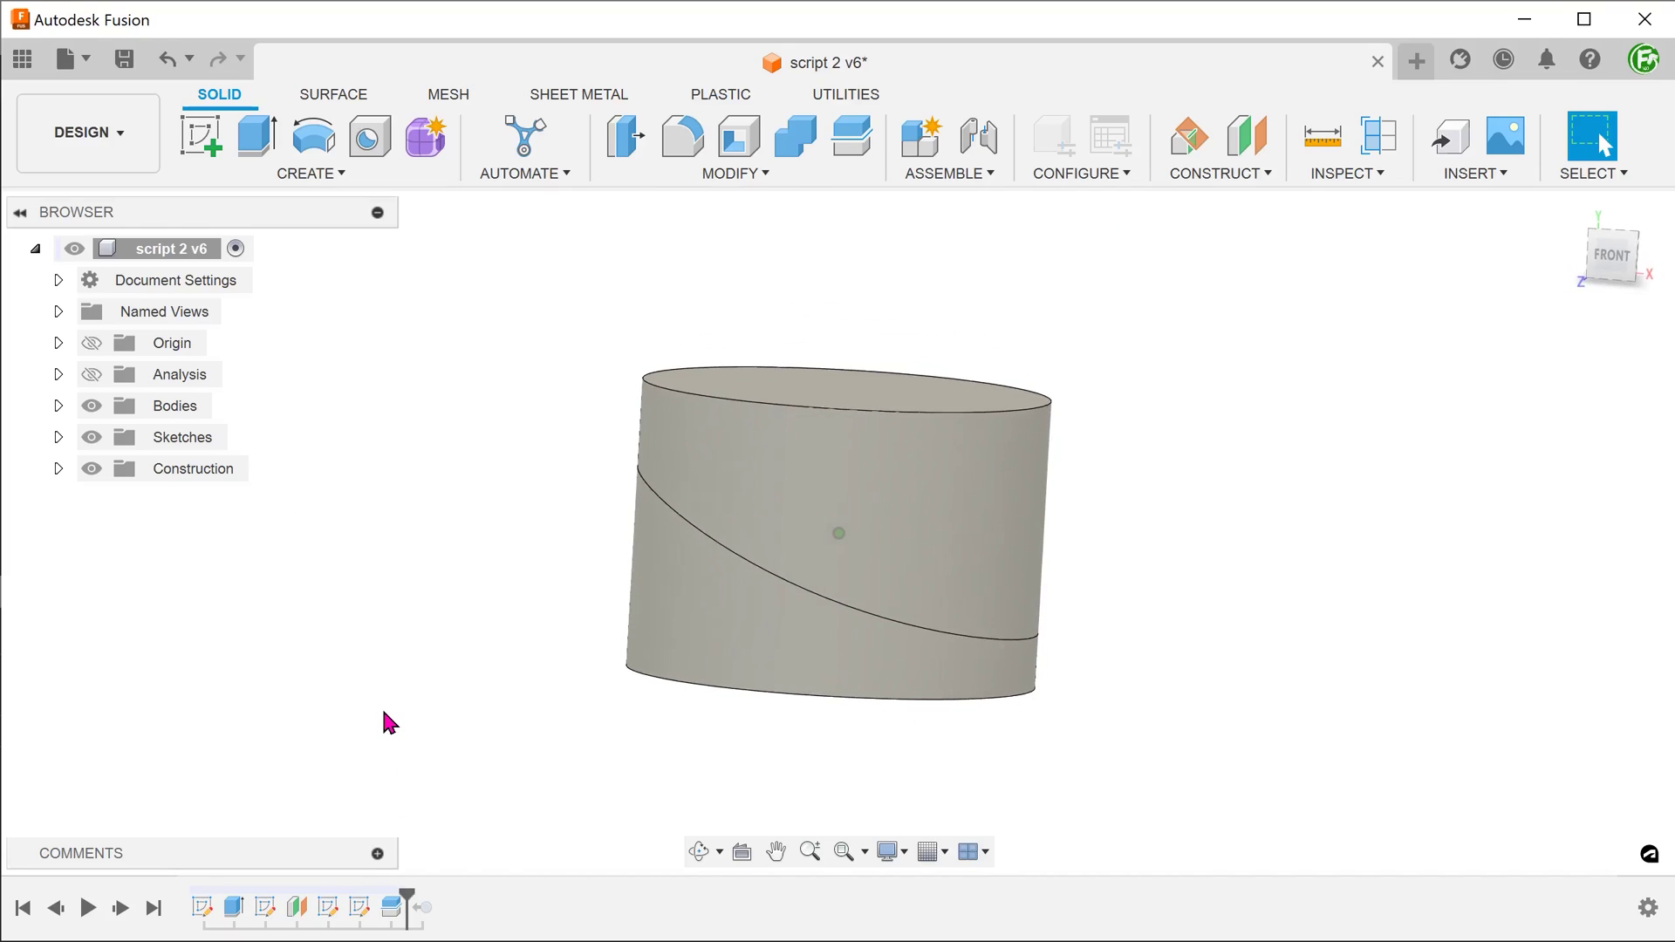
left_click(733, 471)
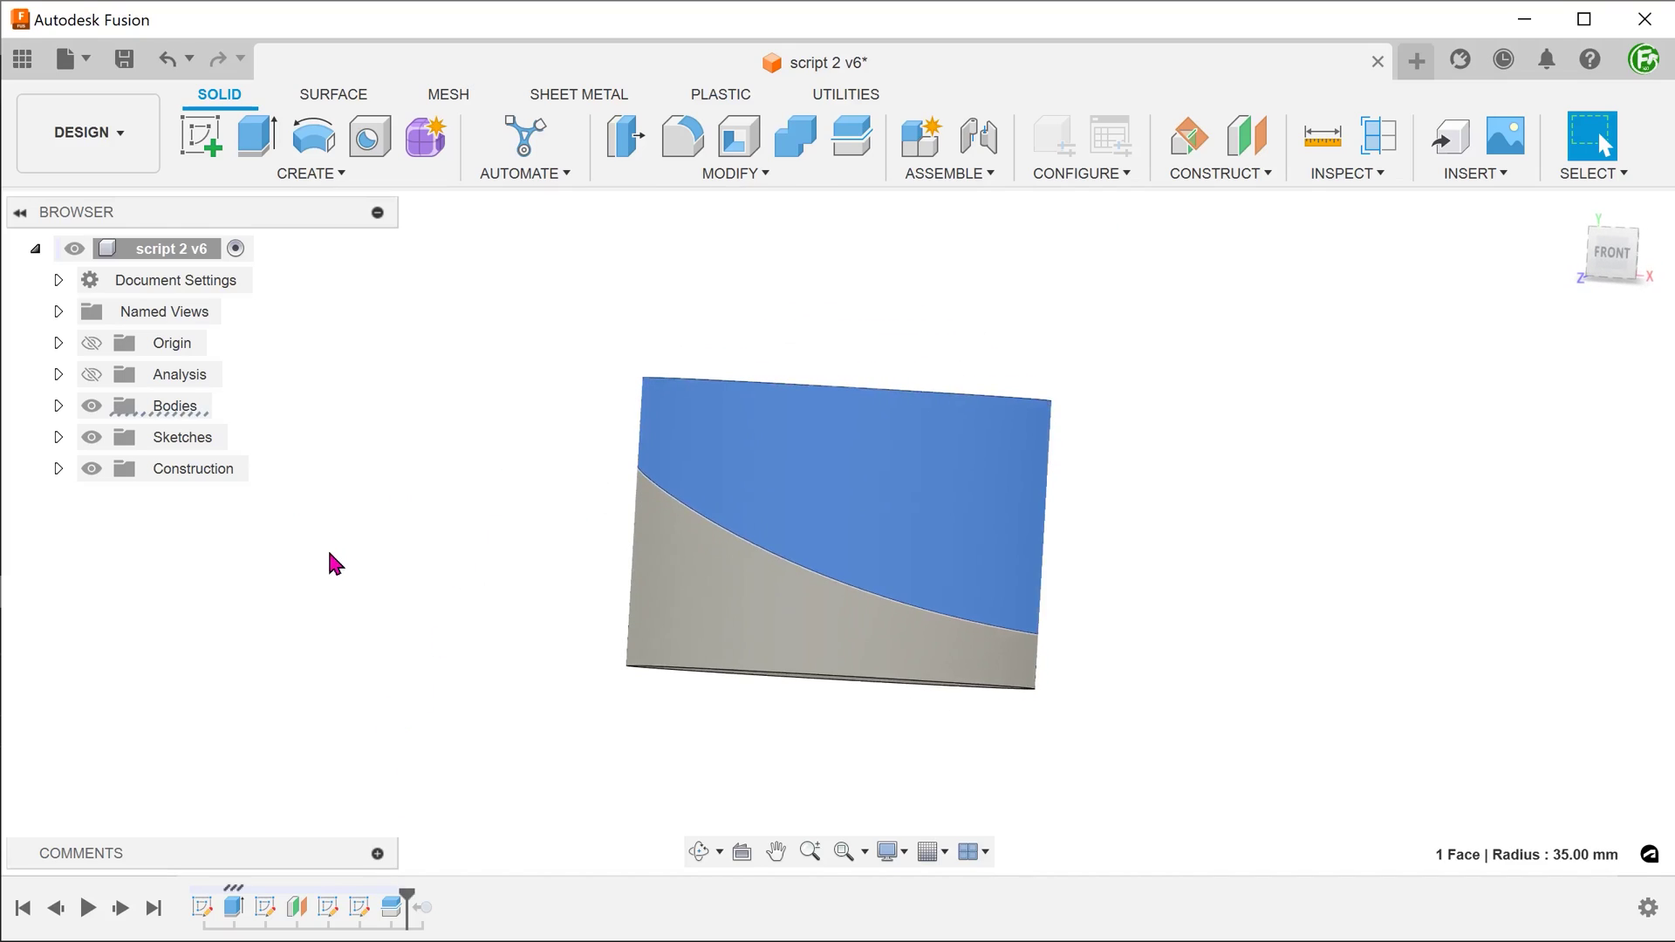
left_click_drag(406, 898, 438, 900)
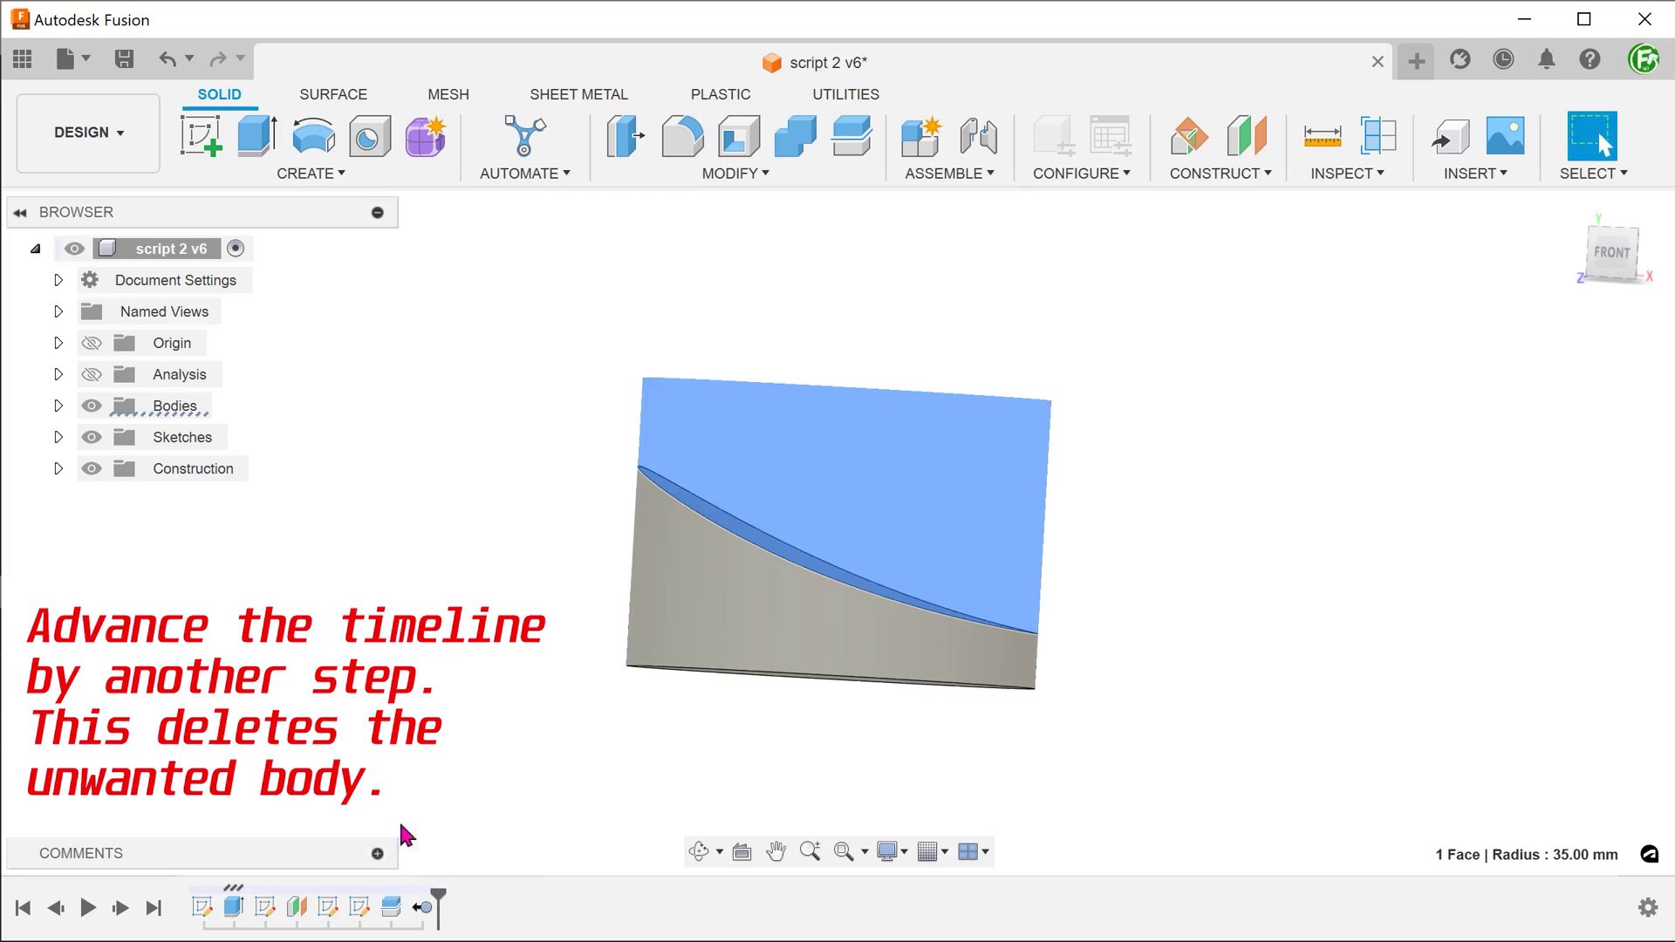
middle_click_drag(381, 567, 381, 578, "shift")
middle_click(374, 567, "shift")
middle_click(374, 567, "shift")
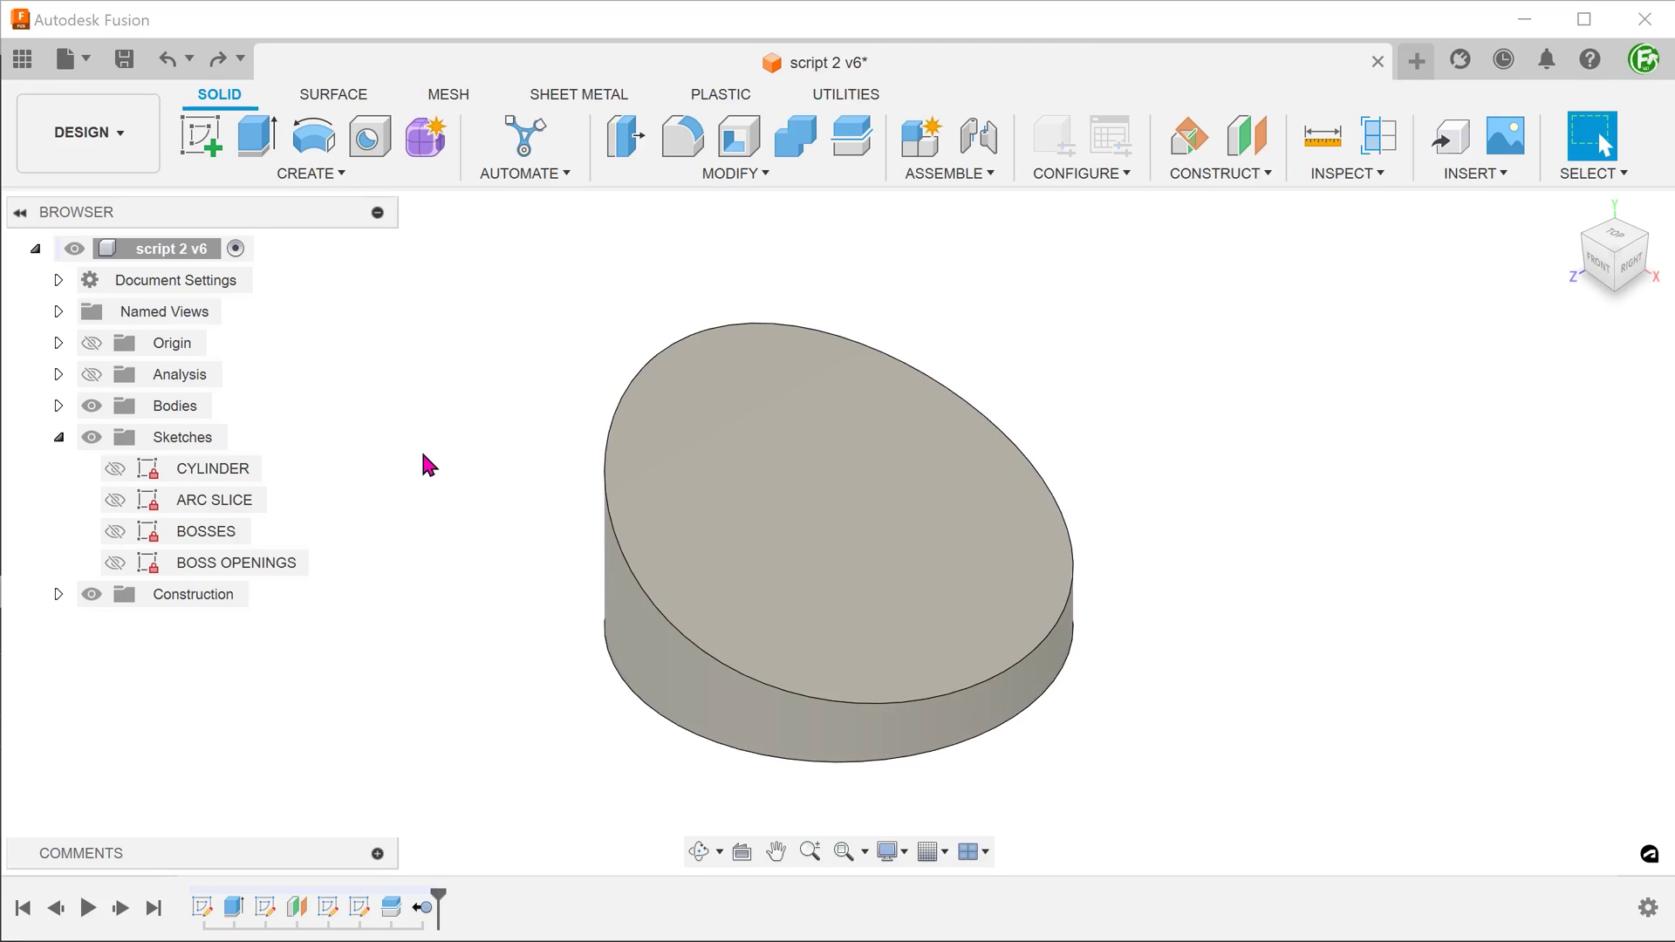
Step: Shell the body with a 2 mm inside thickness, removing its flat bottom face
left_click(637, 179)
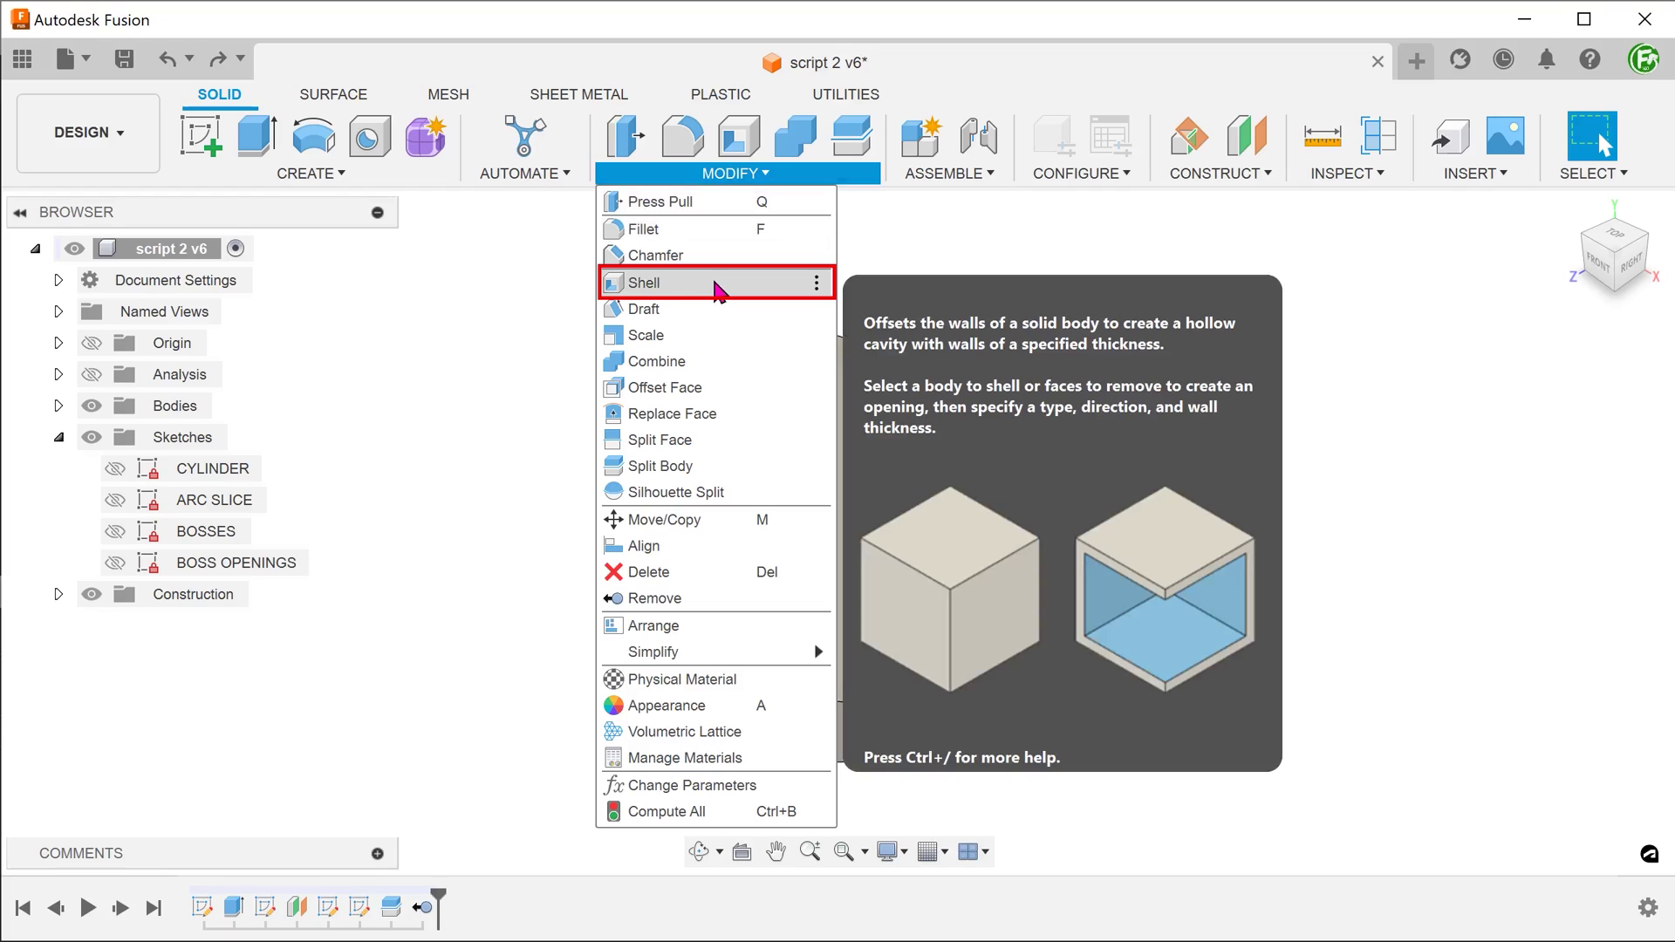
left_click(715, 290)
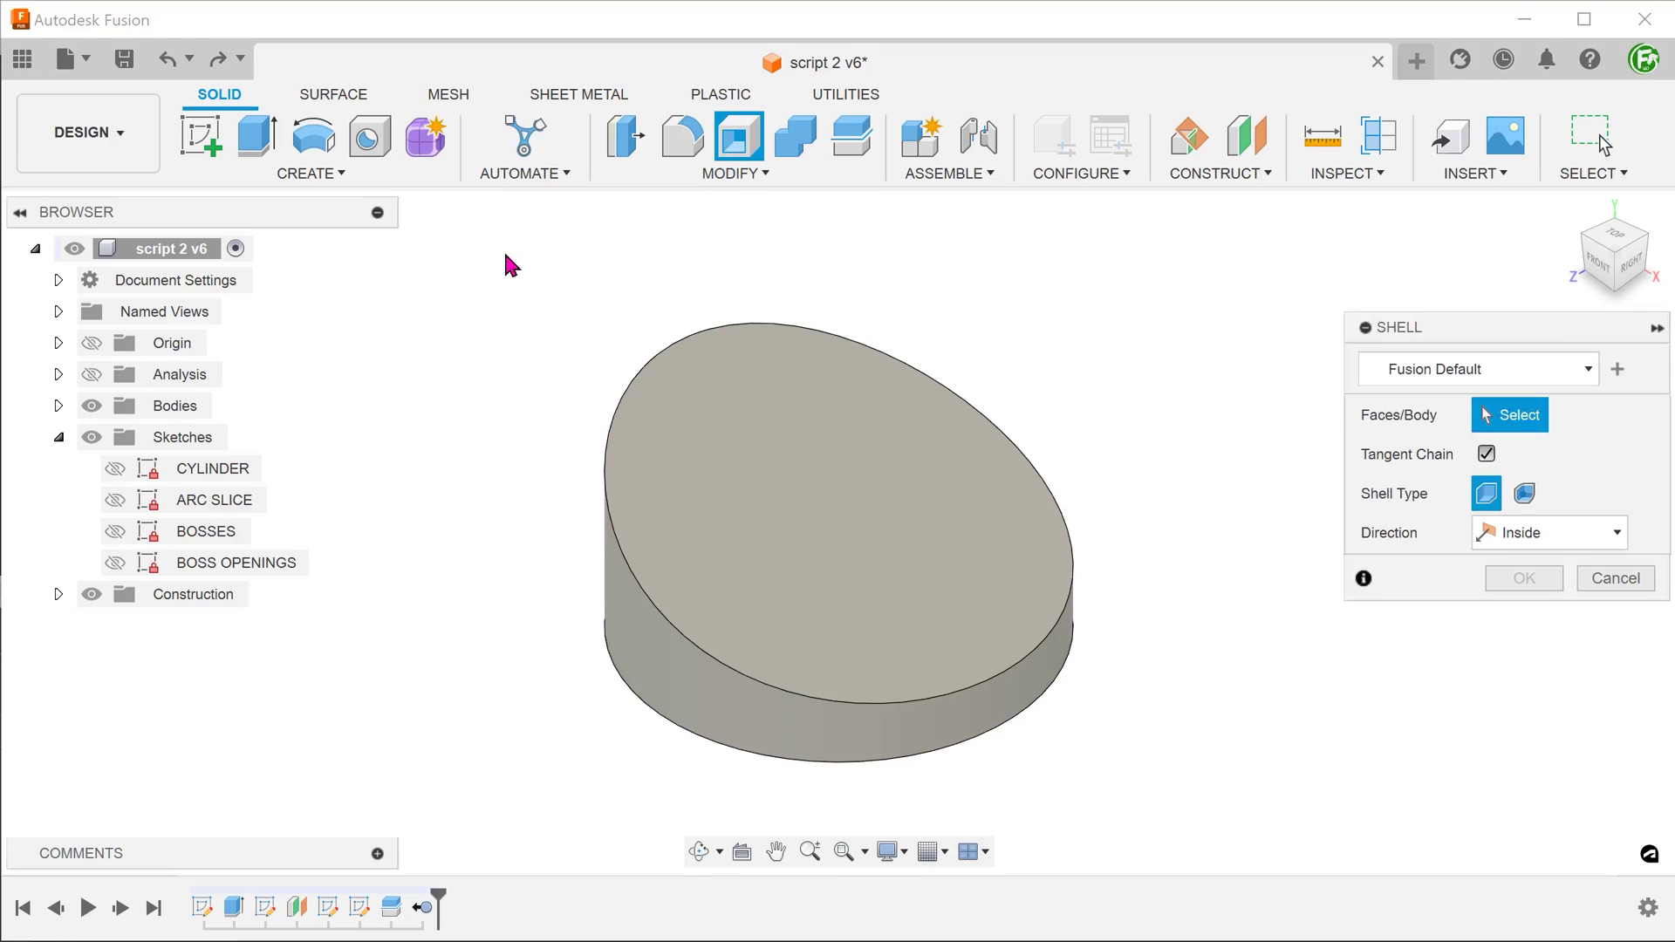
middle_click_drag(486, 268, 403, 401, "shift")
left_click(721, 512)
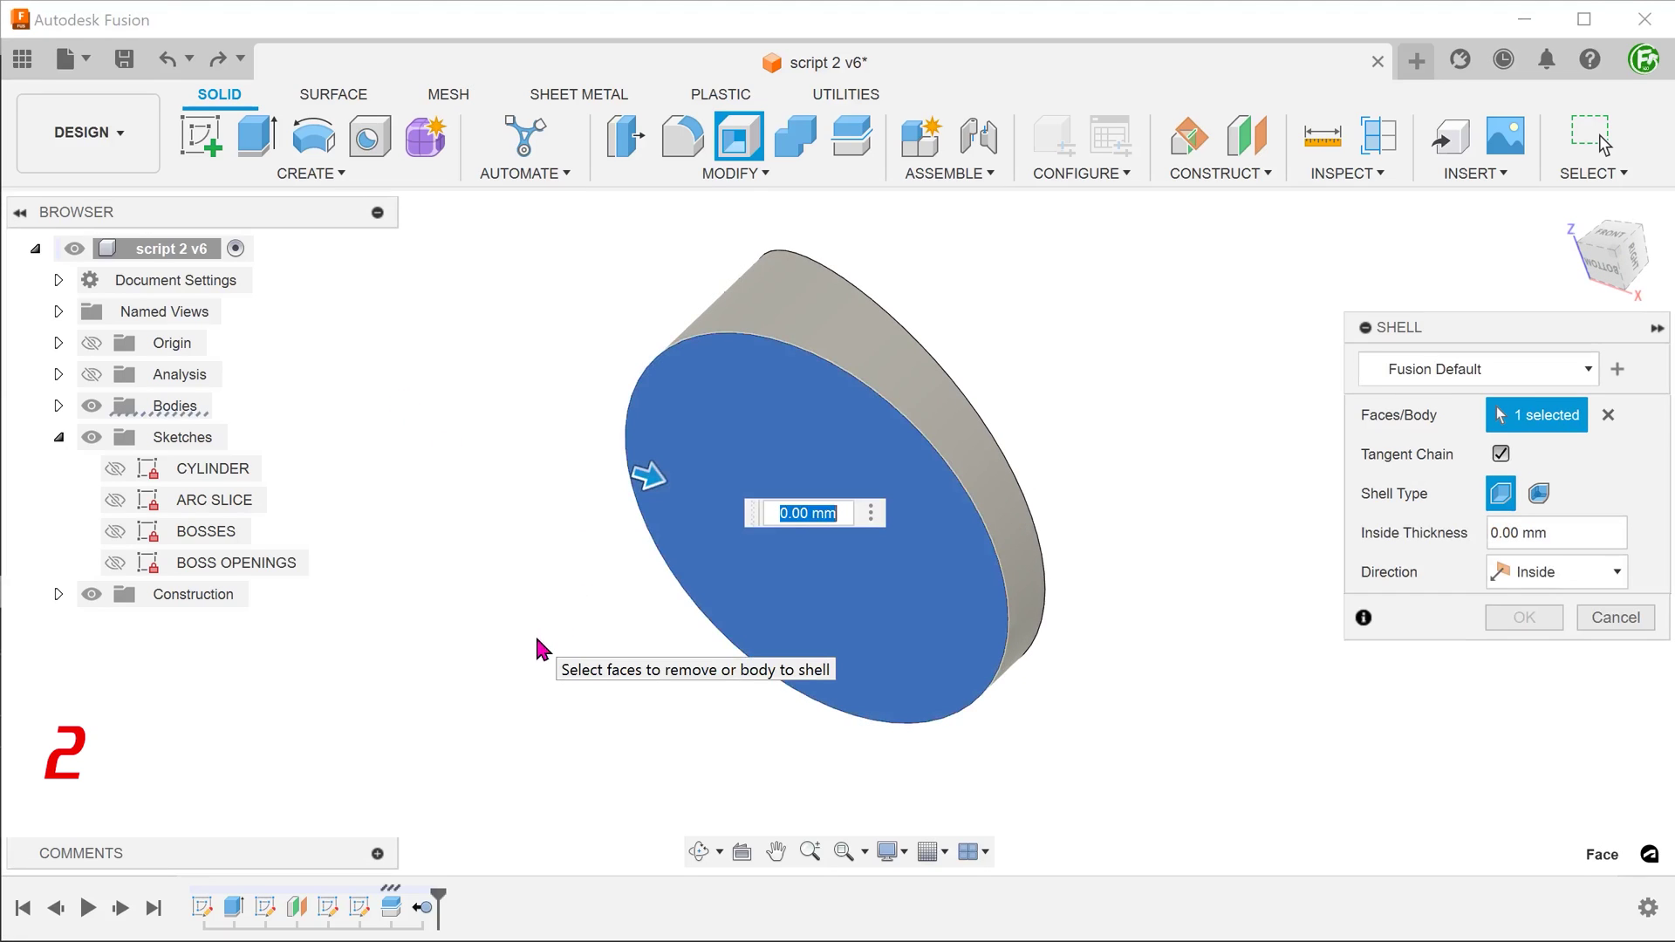
type("2")
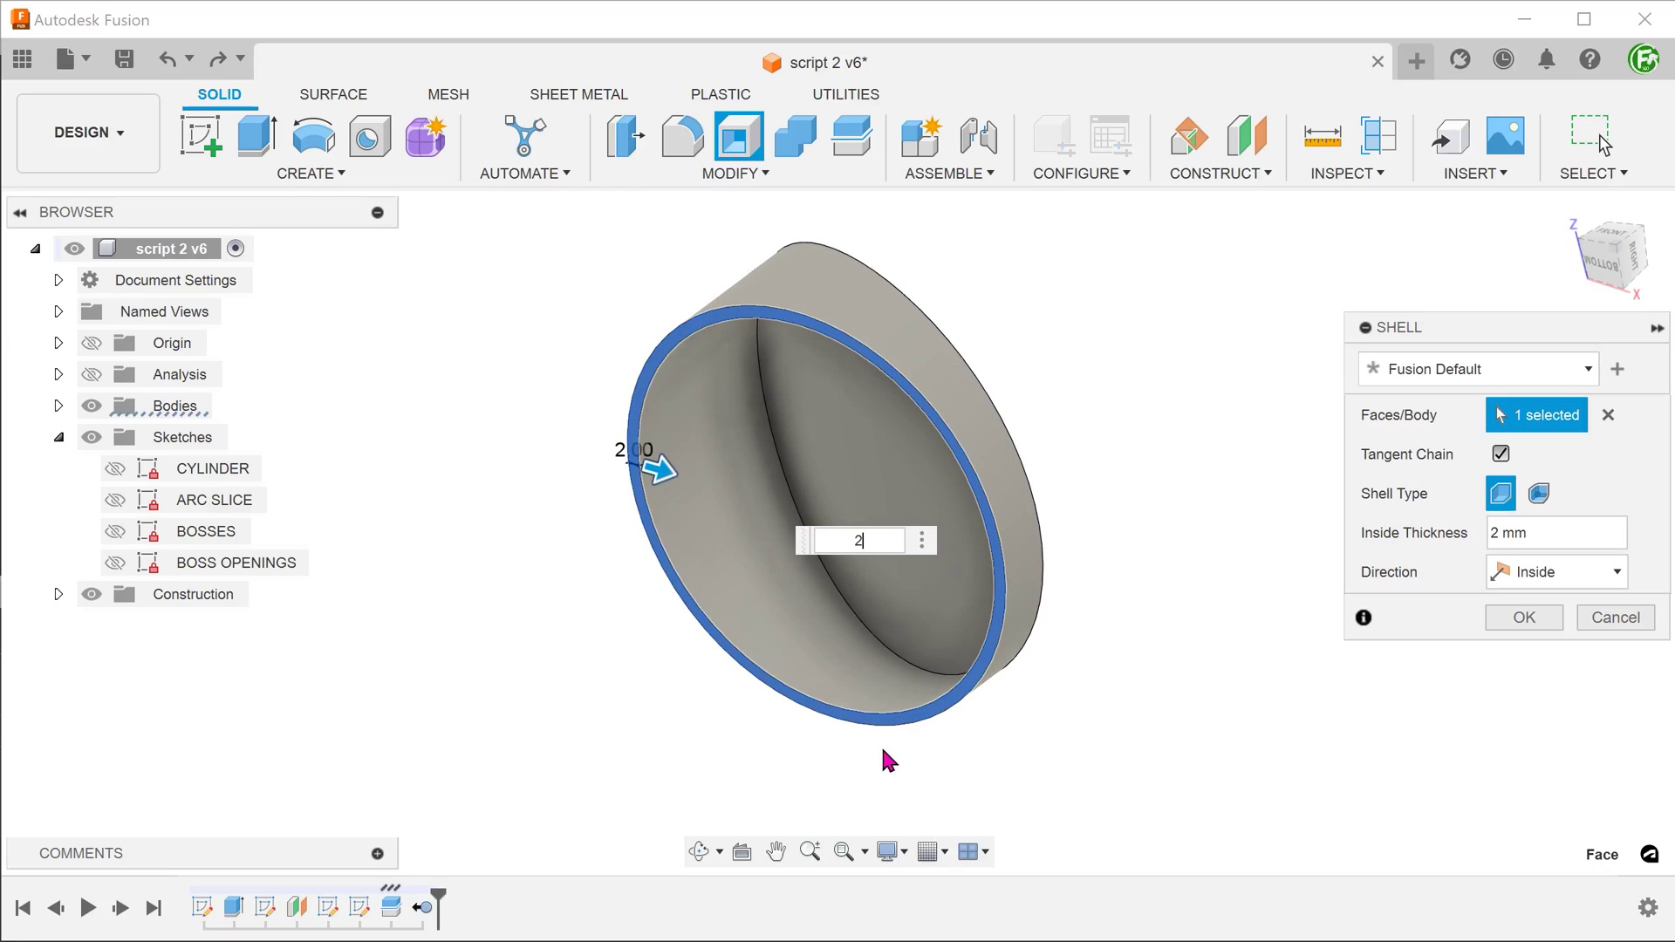
left_click(1501, 622)
Step: Show the section analysis to examine the shell's wall in cross-section, and hide it again
mouse_move(524, 744)
middle_mouse_down("shift")
mouse_move(459, 711)
mouse_move(462, 629)
mouse_move(422, 456)
mouse_move(217, 404)
middle_mouse_up("shift")
left_click(92, 374)
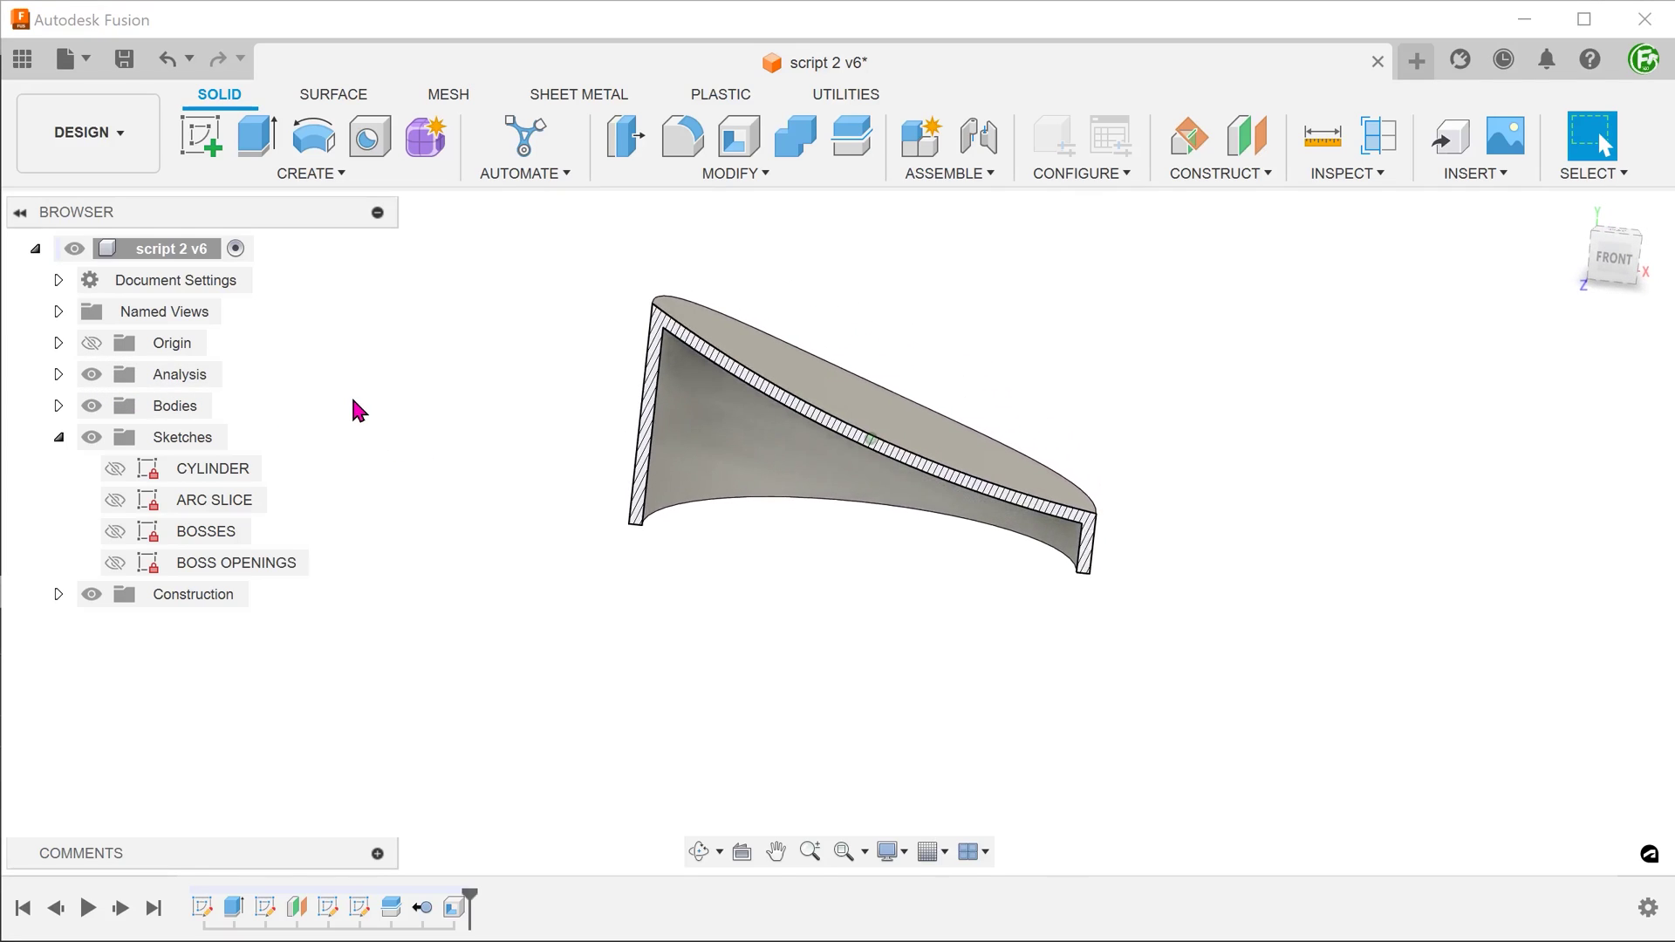
left_click(92, 376)
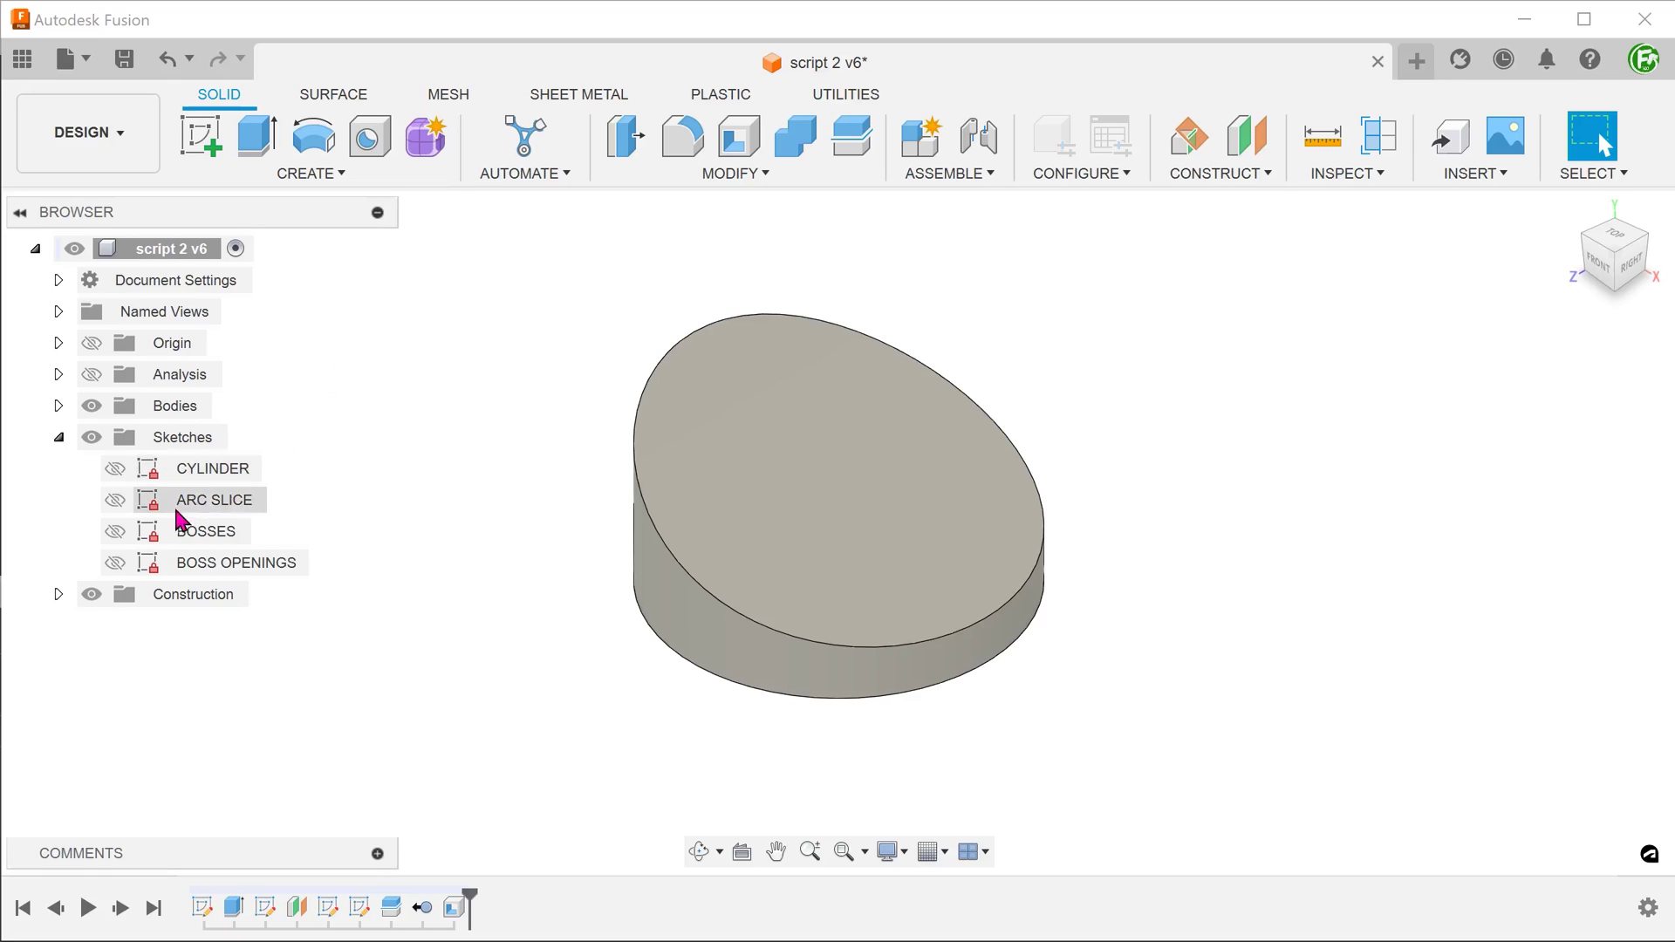
Step: Show the BOSSES sketch and check its large central circle and two small side circles by selecting them, finally clearing the selection
left_click(113, 532)
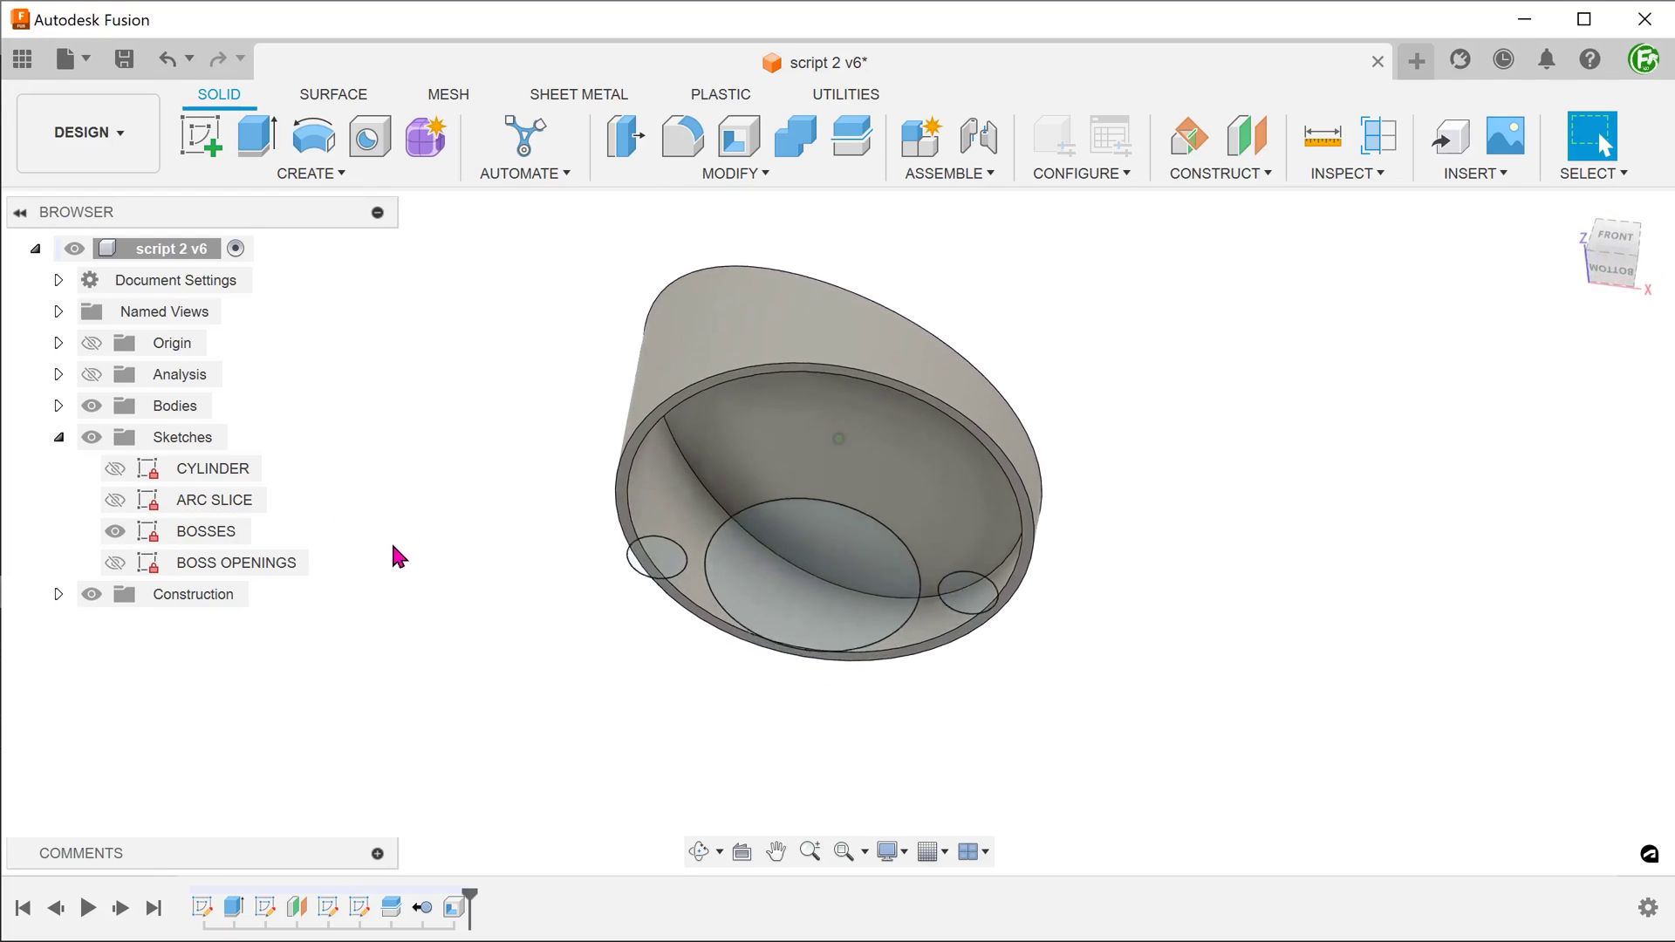
left_click(767, 512)
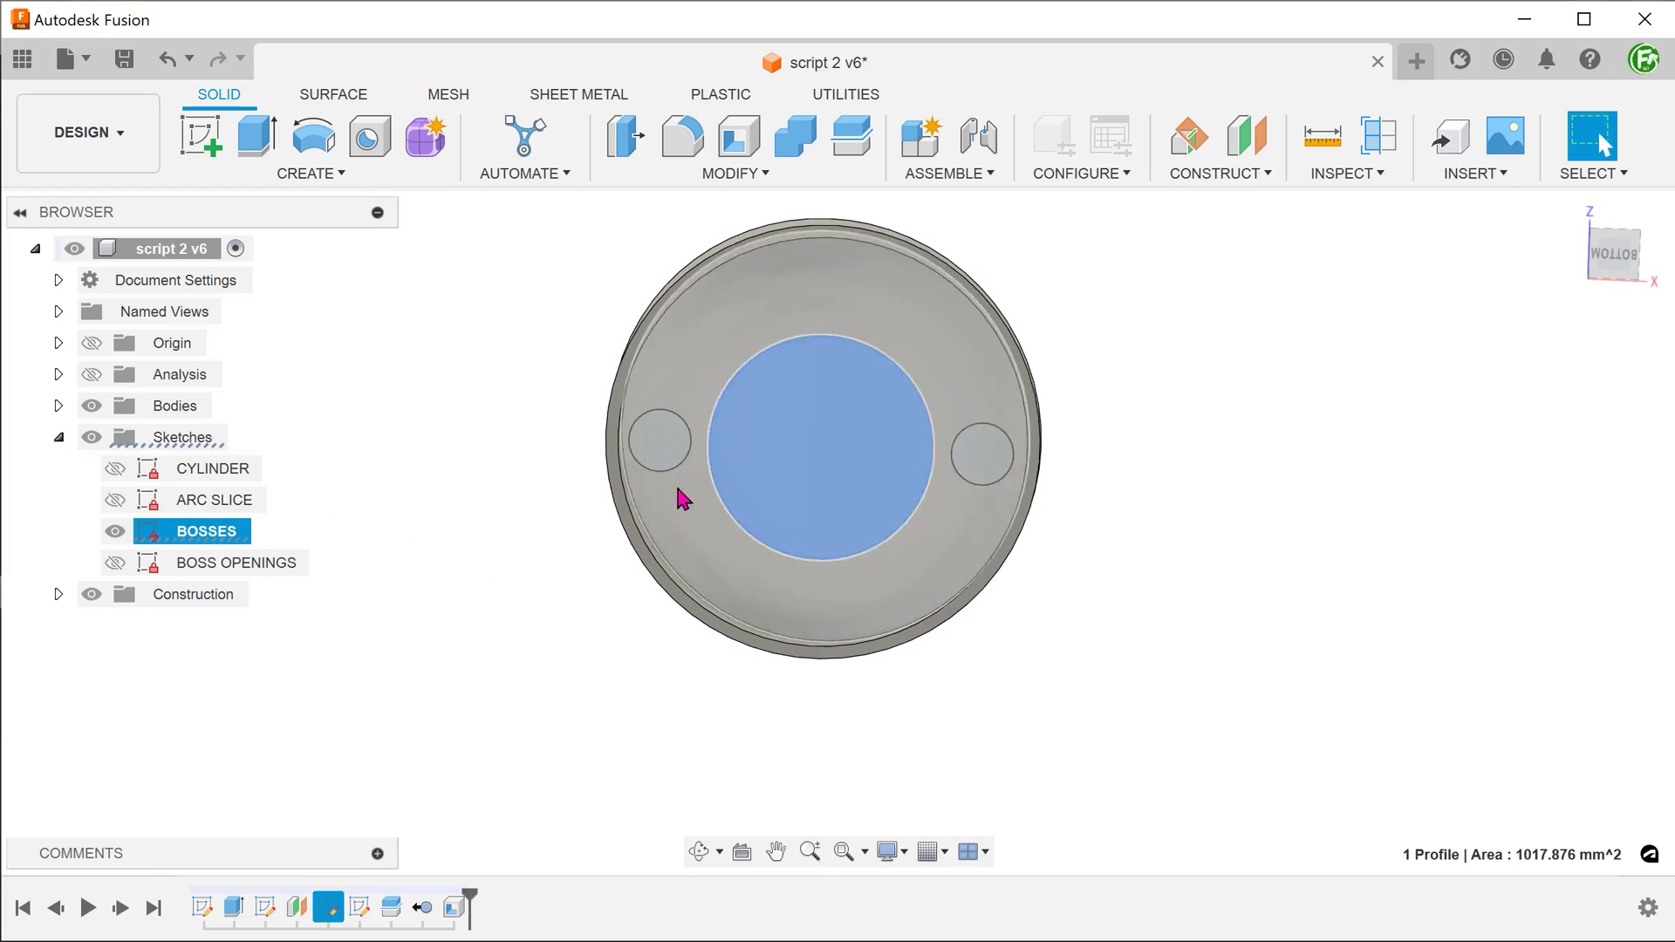
left_click(659, 444, "ctrl")
left_click(964, 475, "ctrl")
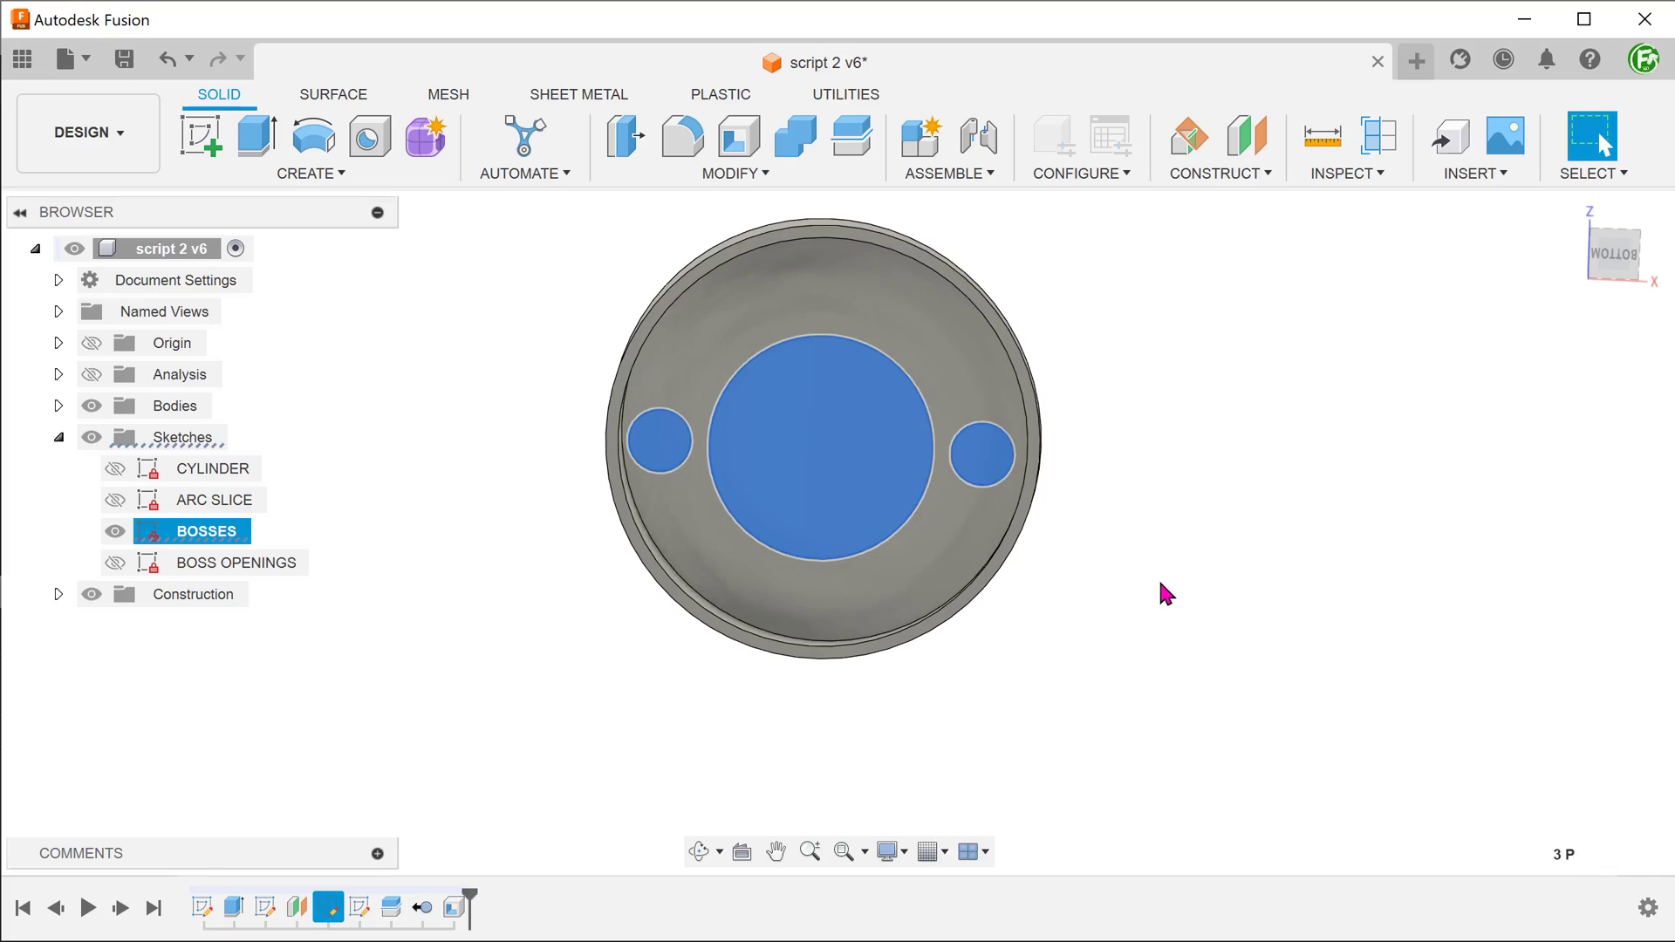
left_click(1163, 589)
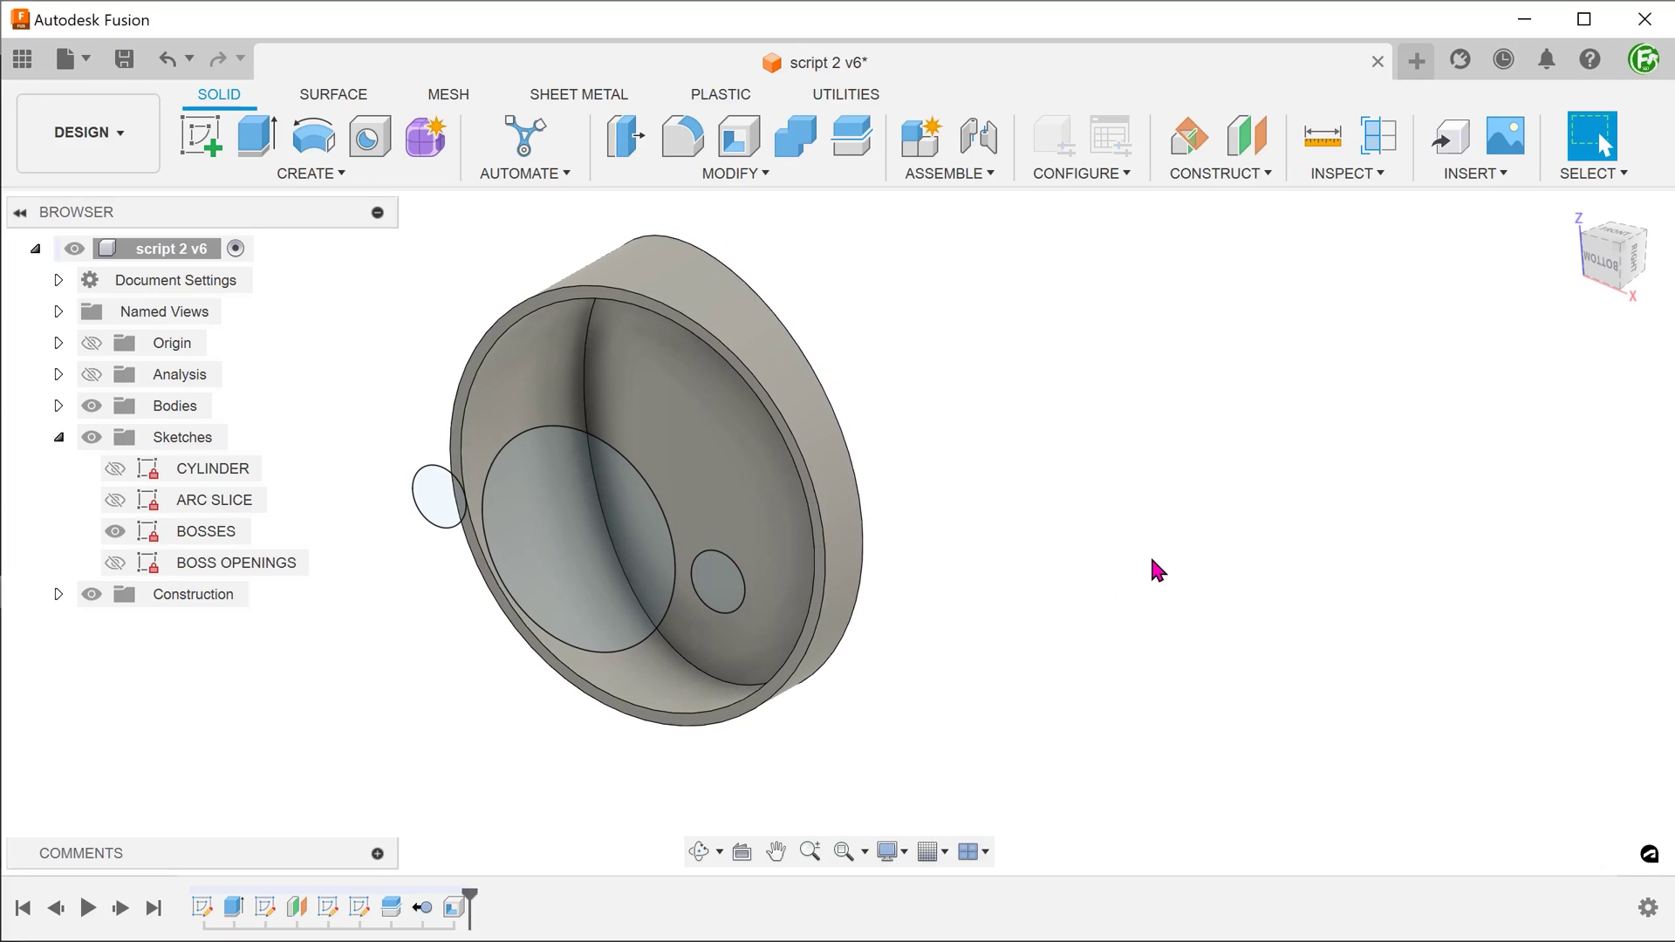
Step: Extrude the two small circles of the BOSSES sketch up to the shell's inner curved face with the To Object extent
key("e")
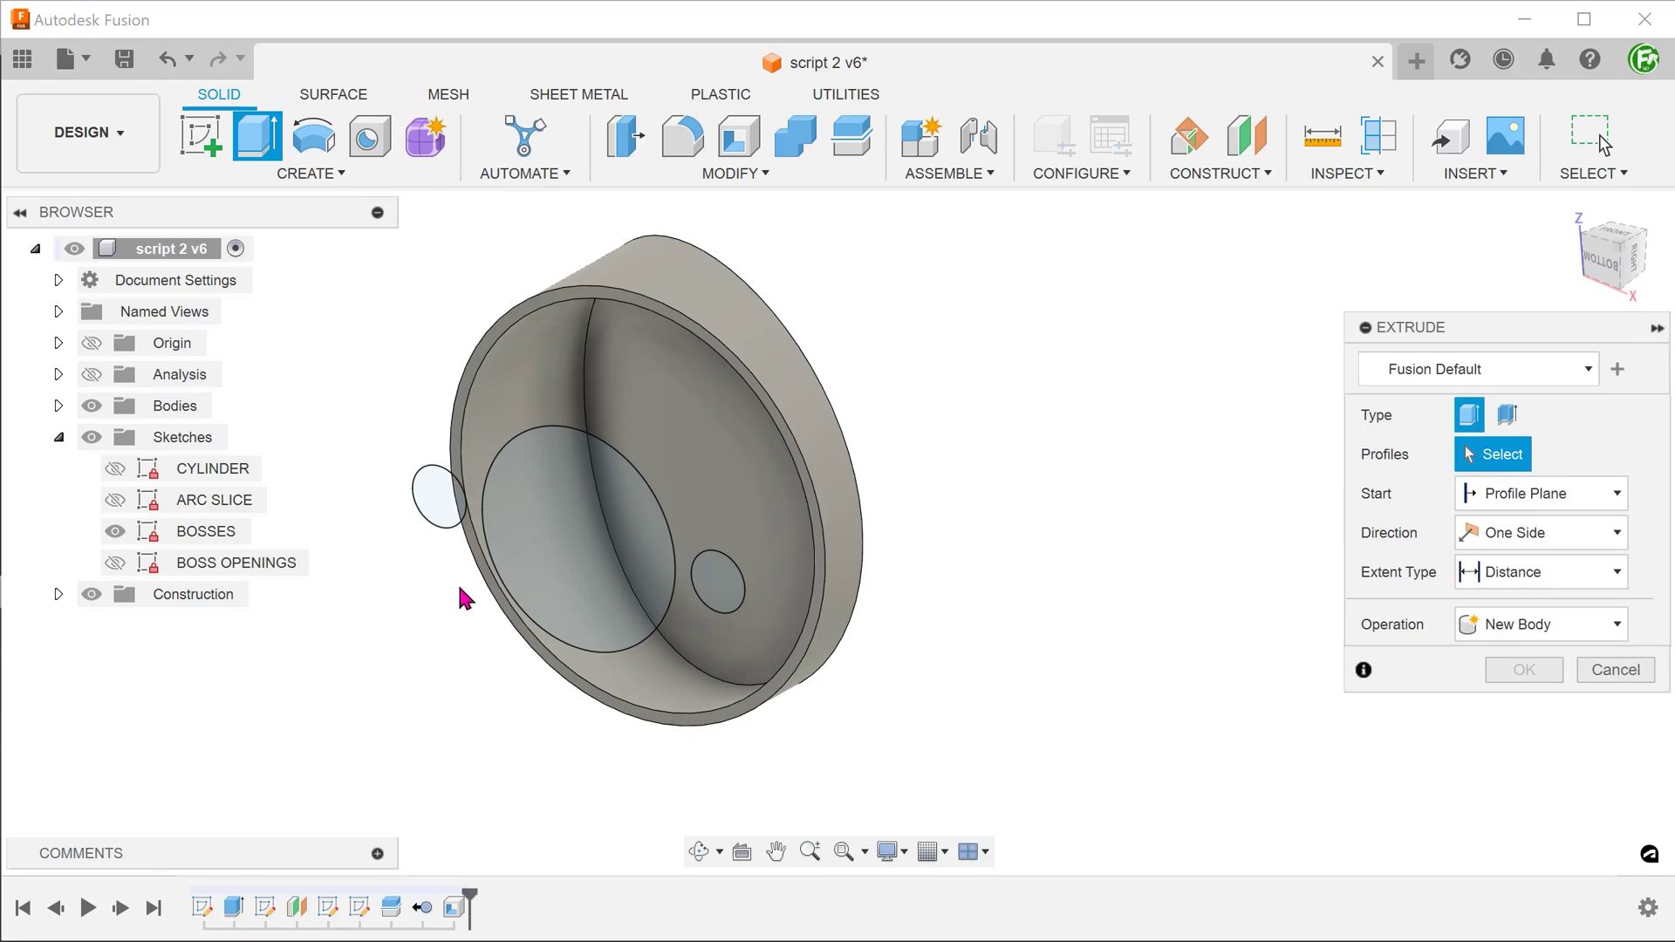
left_click(433, 497)
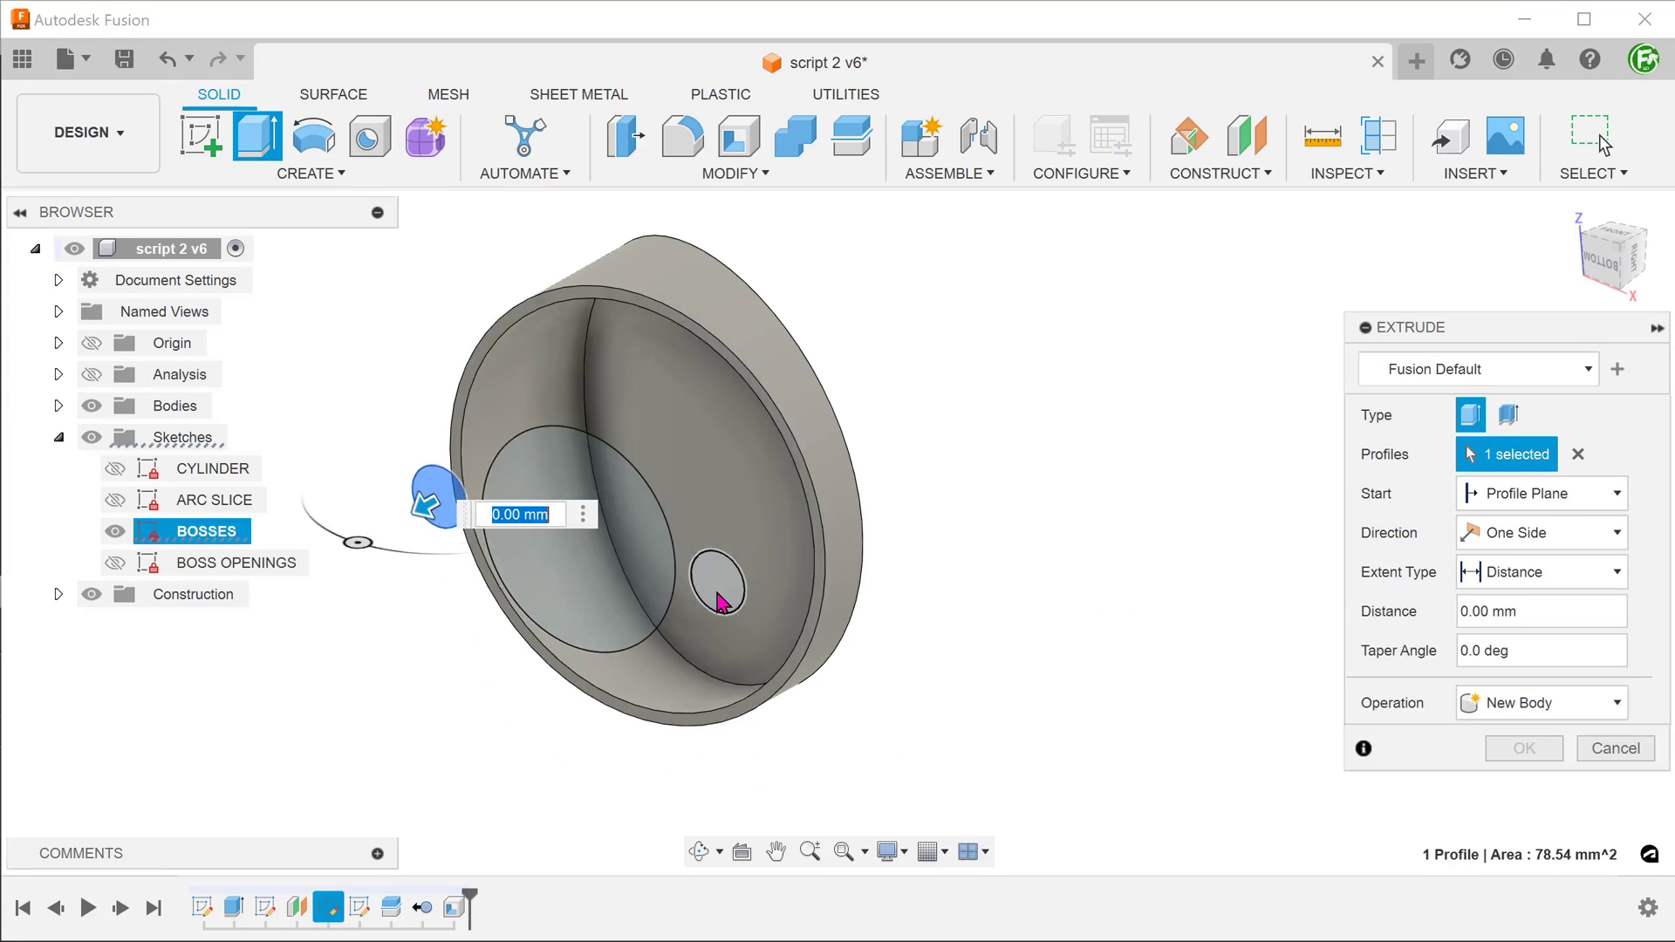
left_click(721, 602)
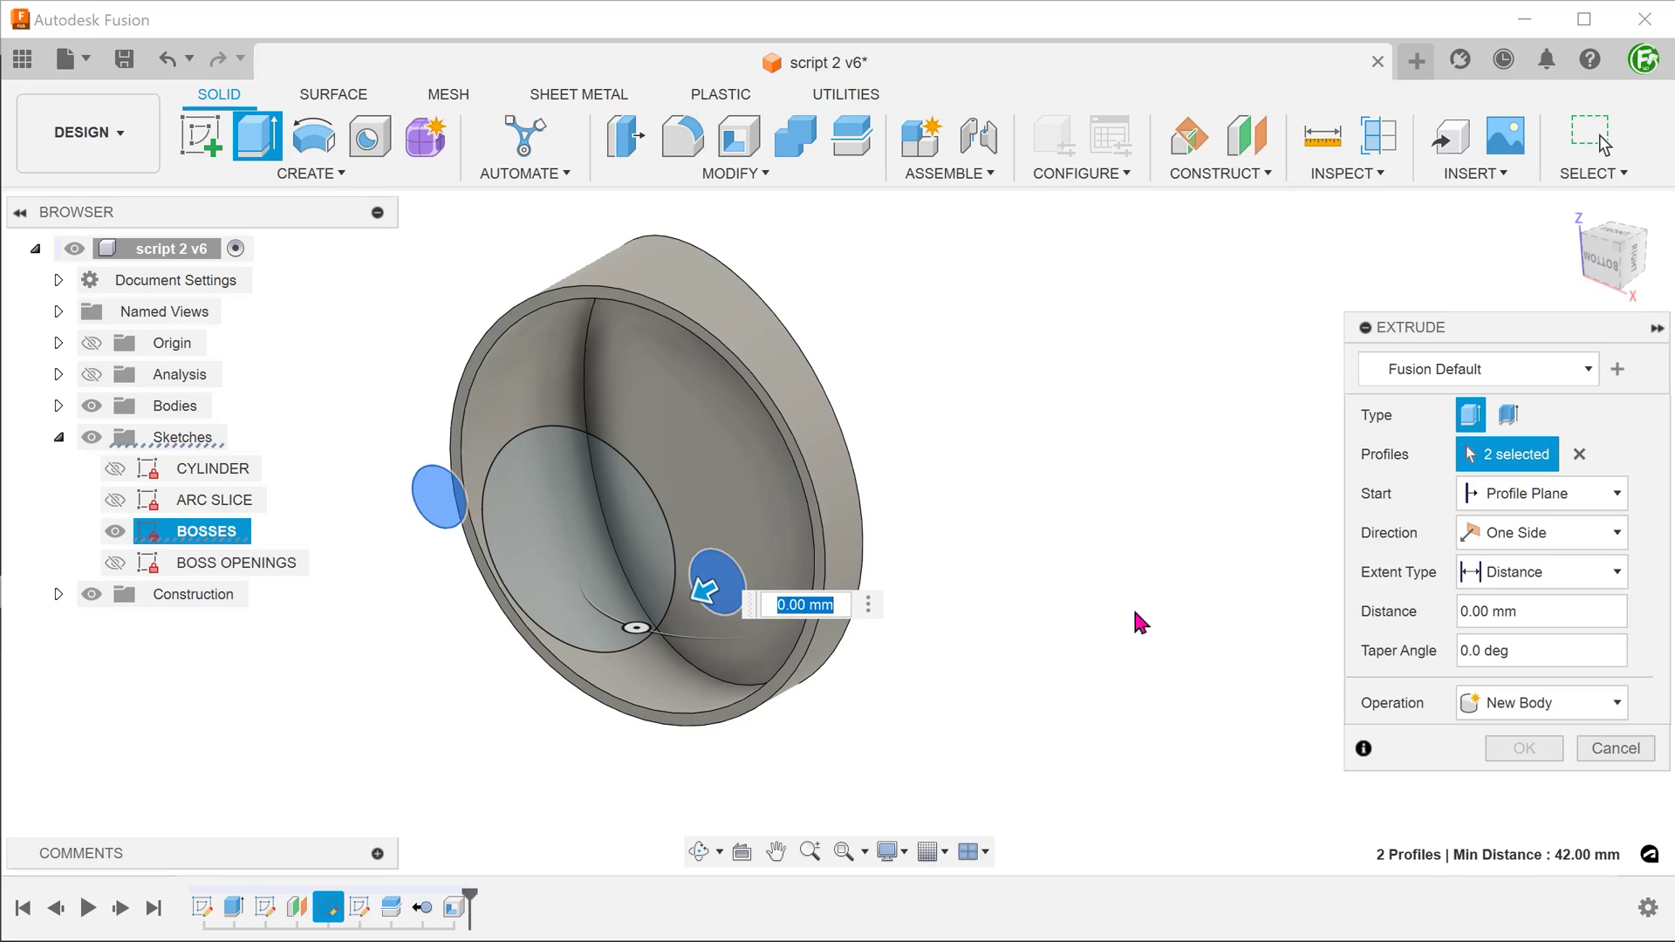
left_click(1535, 572)
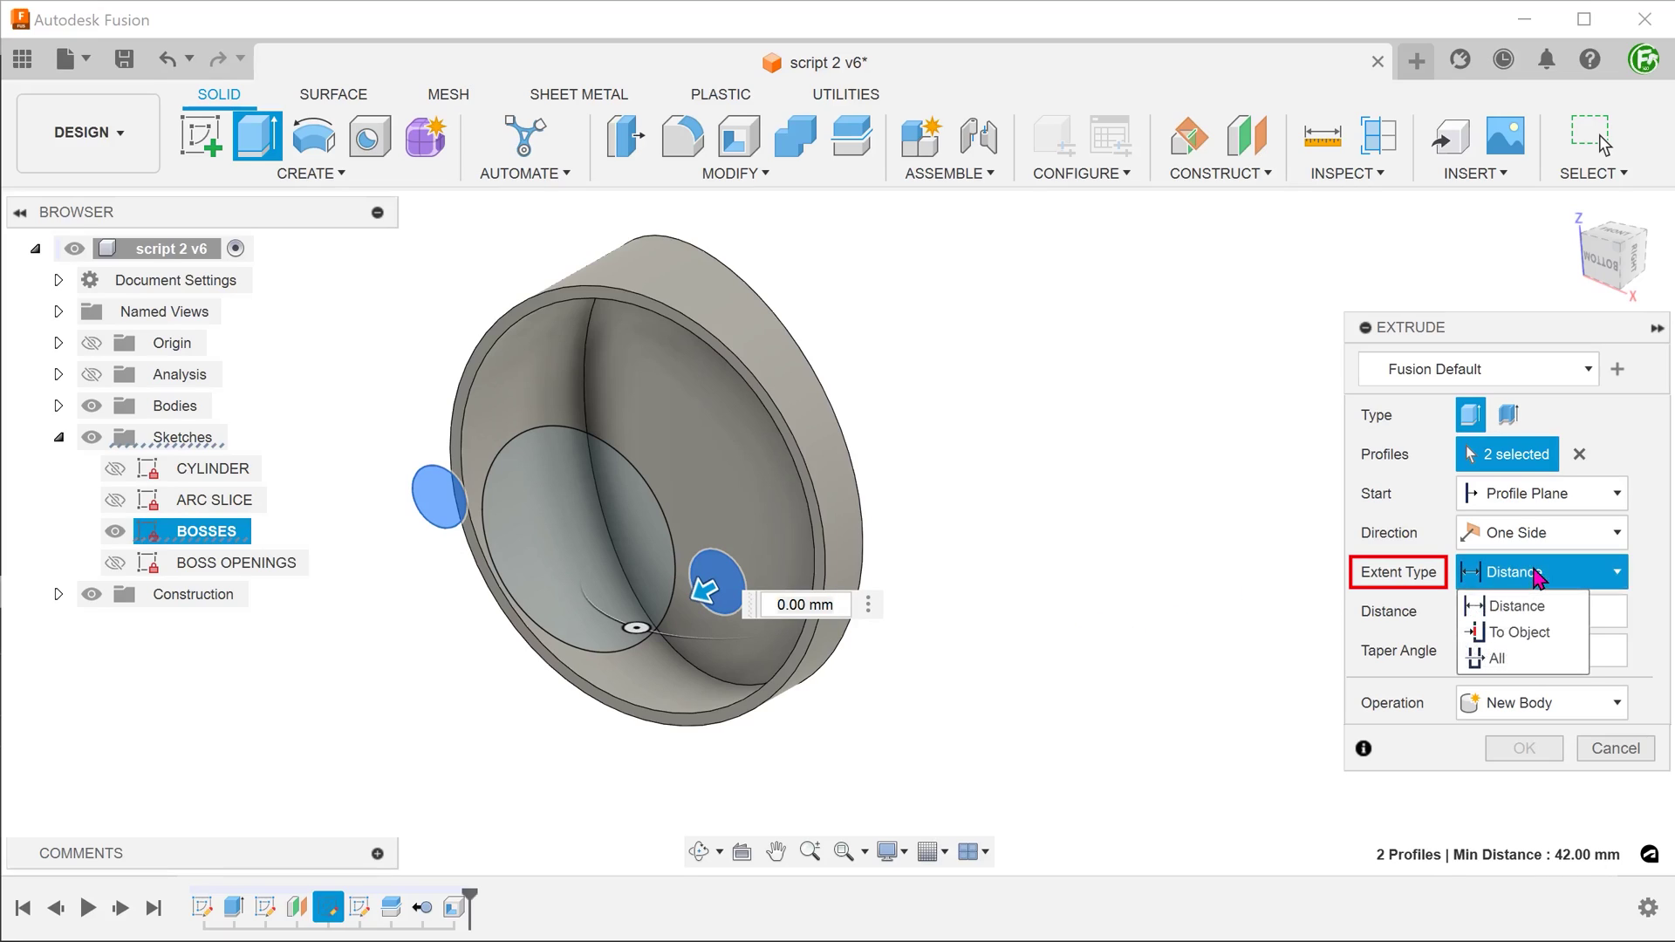
left_click(1566, 644)
middle_click_drag(1035, 695, 1031, 715, "shift")
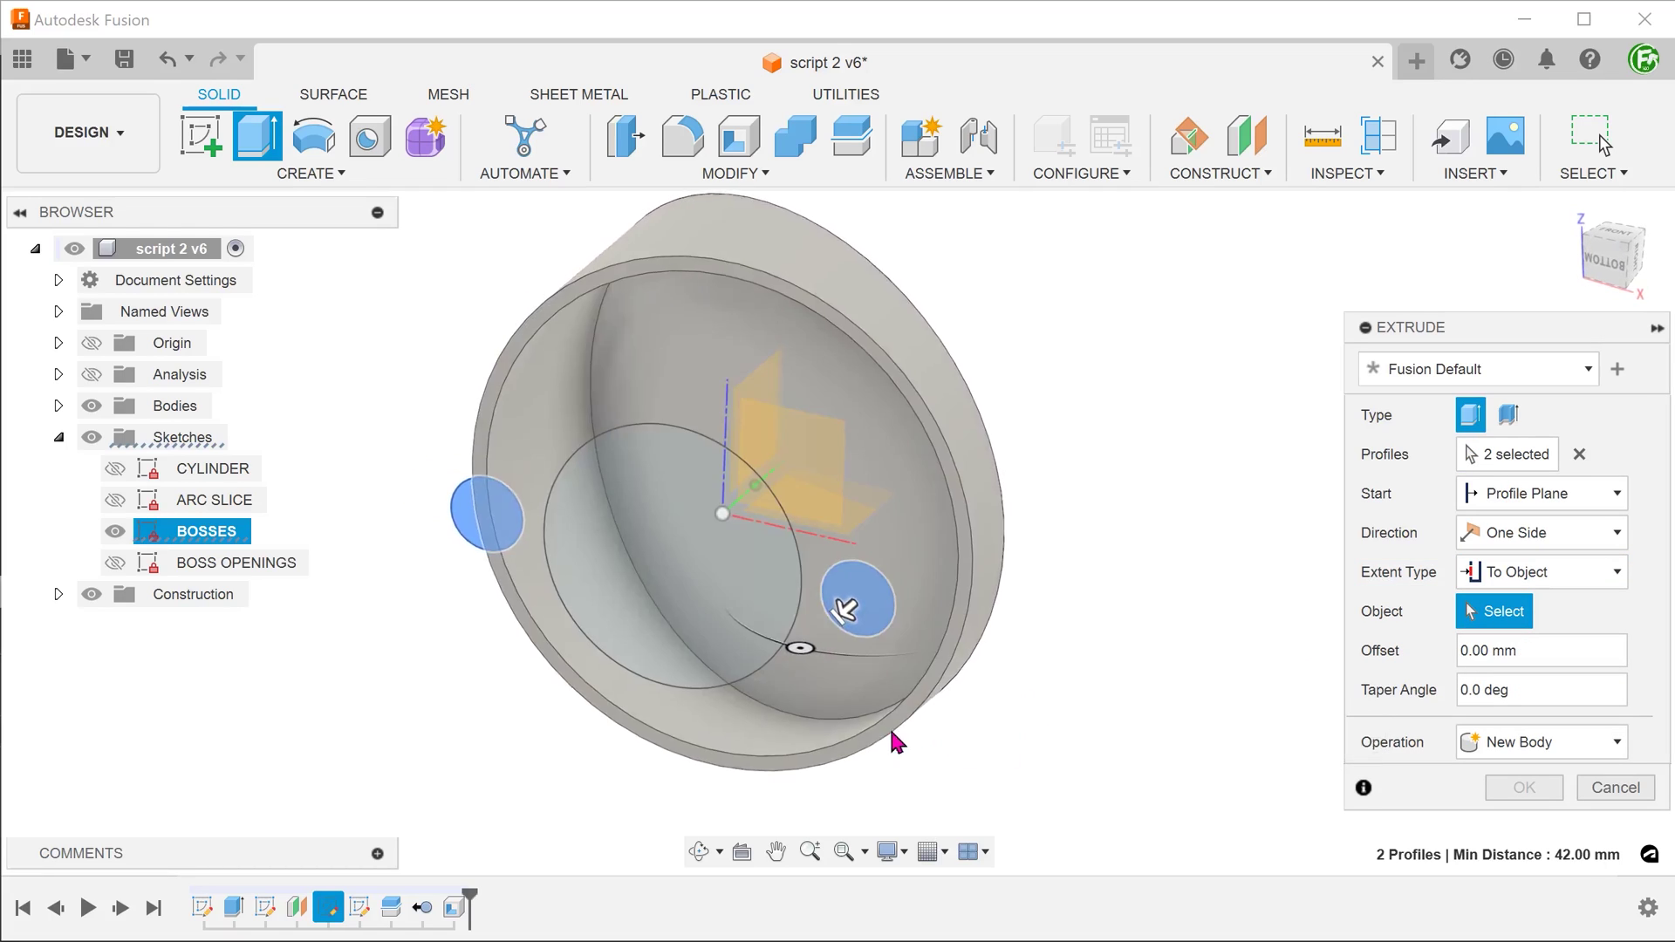
left_click(820, 700)
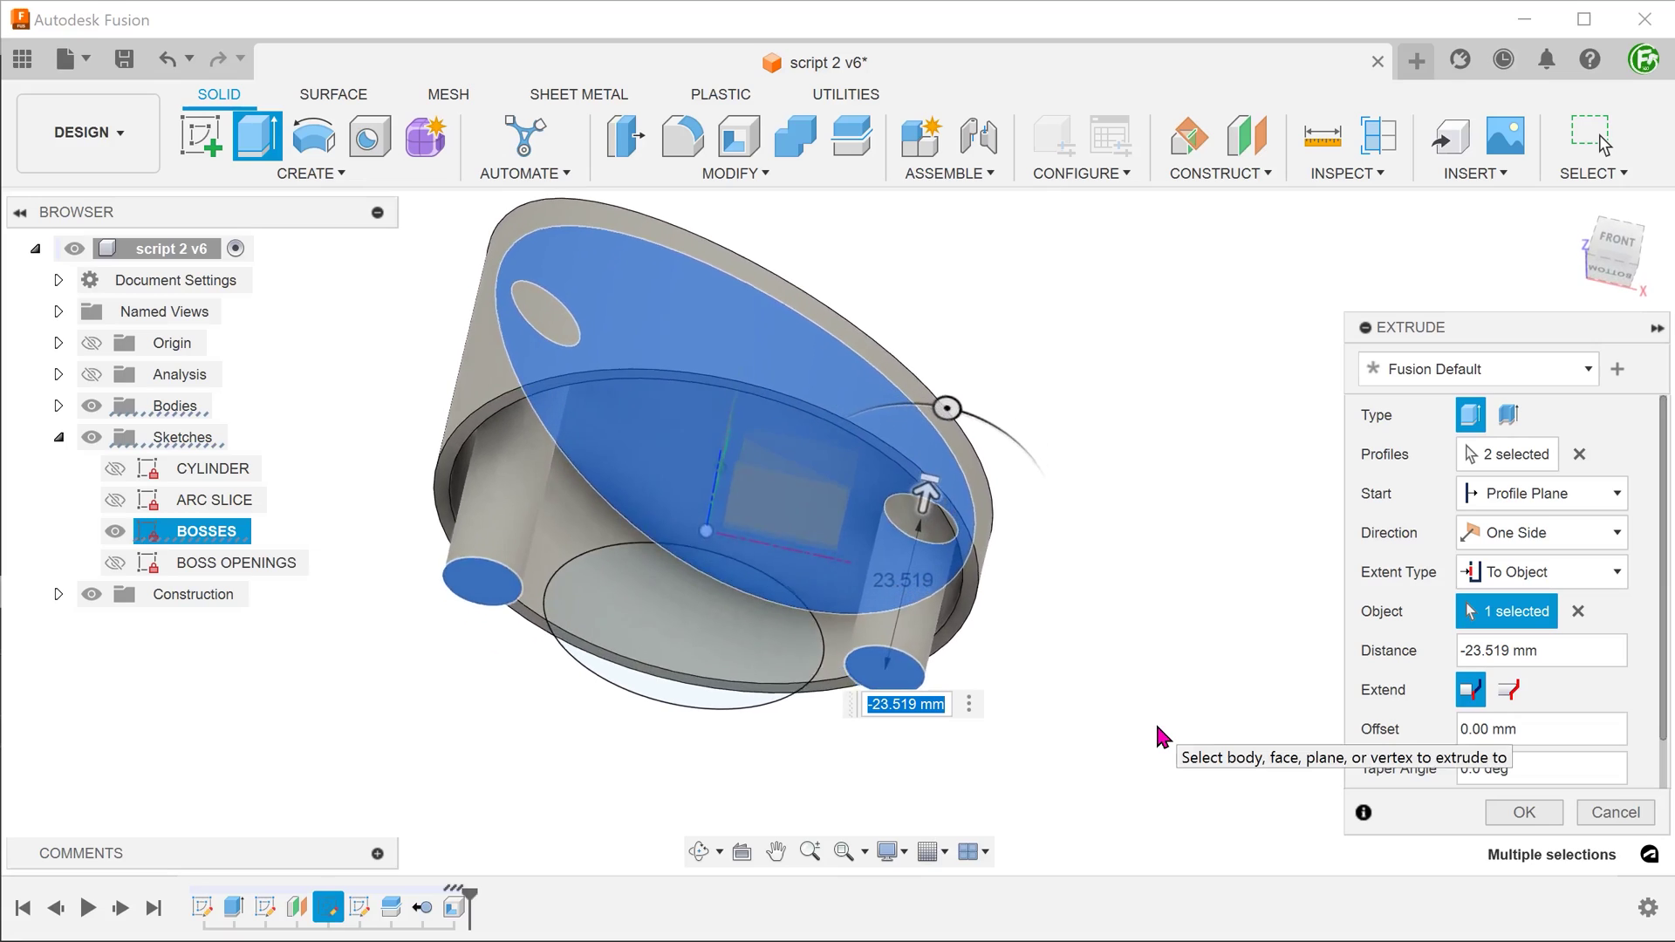
left_click(1519, 812)
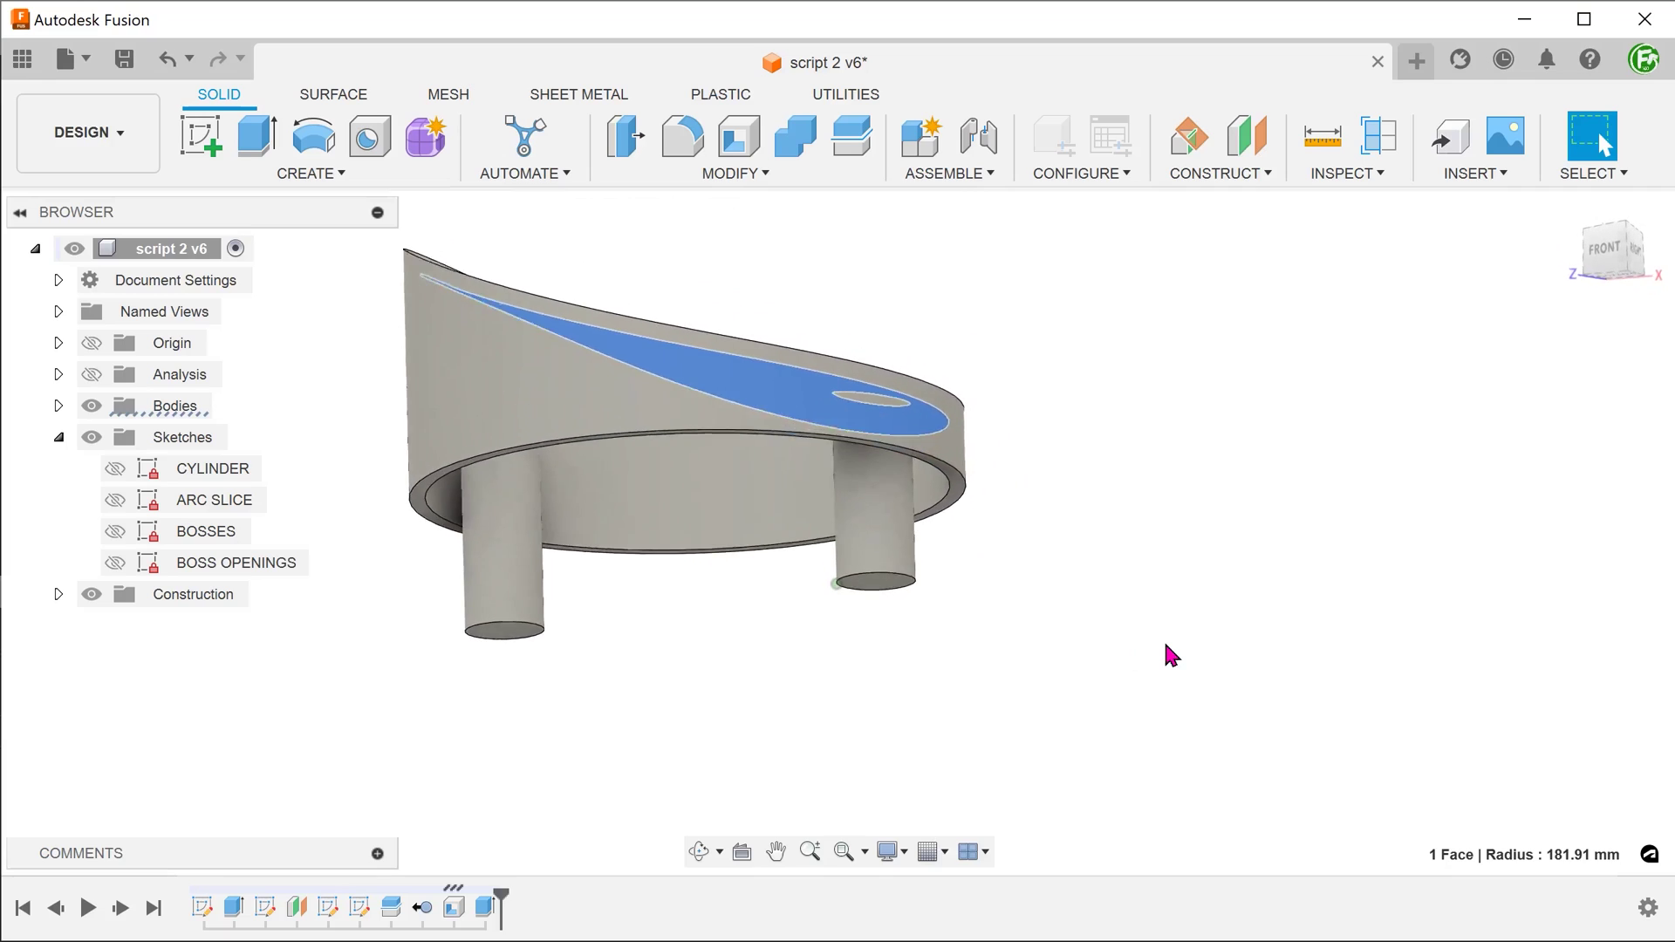
left_click(1148, 613)
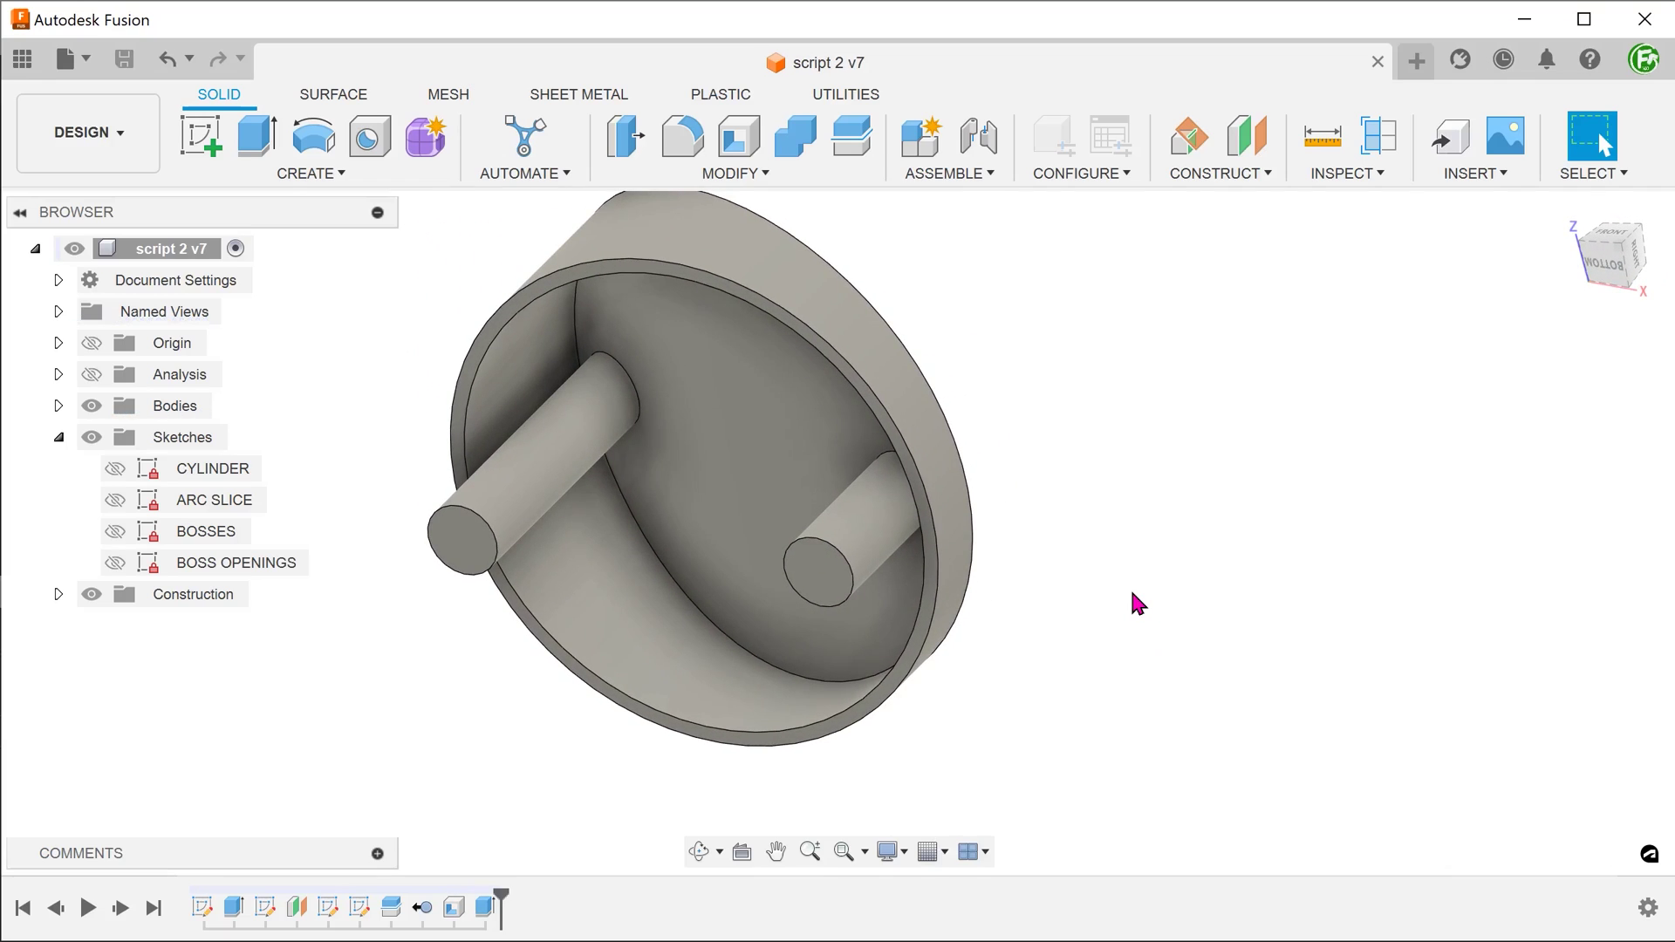
Step: Set up an Extrude of the BOSSES sketch's large central circle to the shell's inner curved face using the To Object extent
key("e")
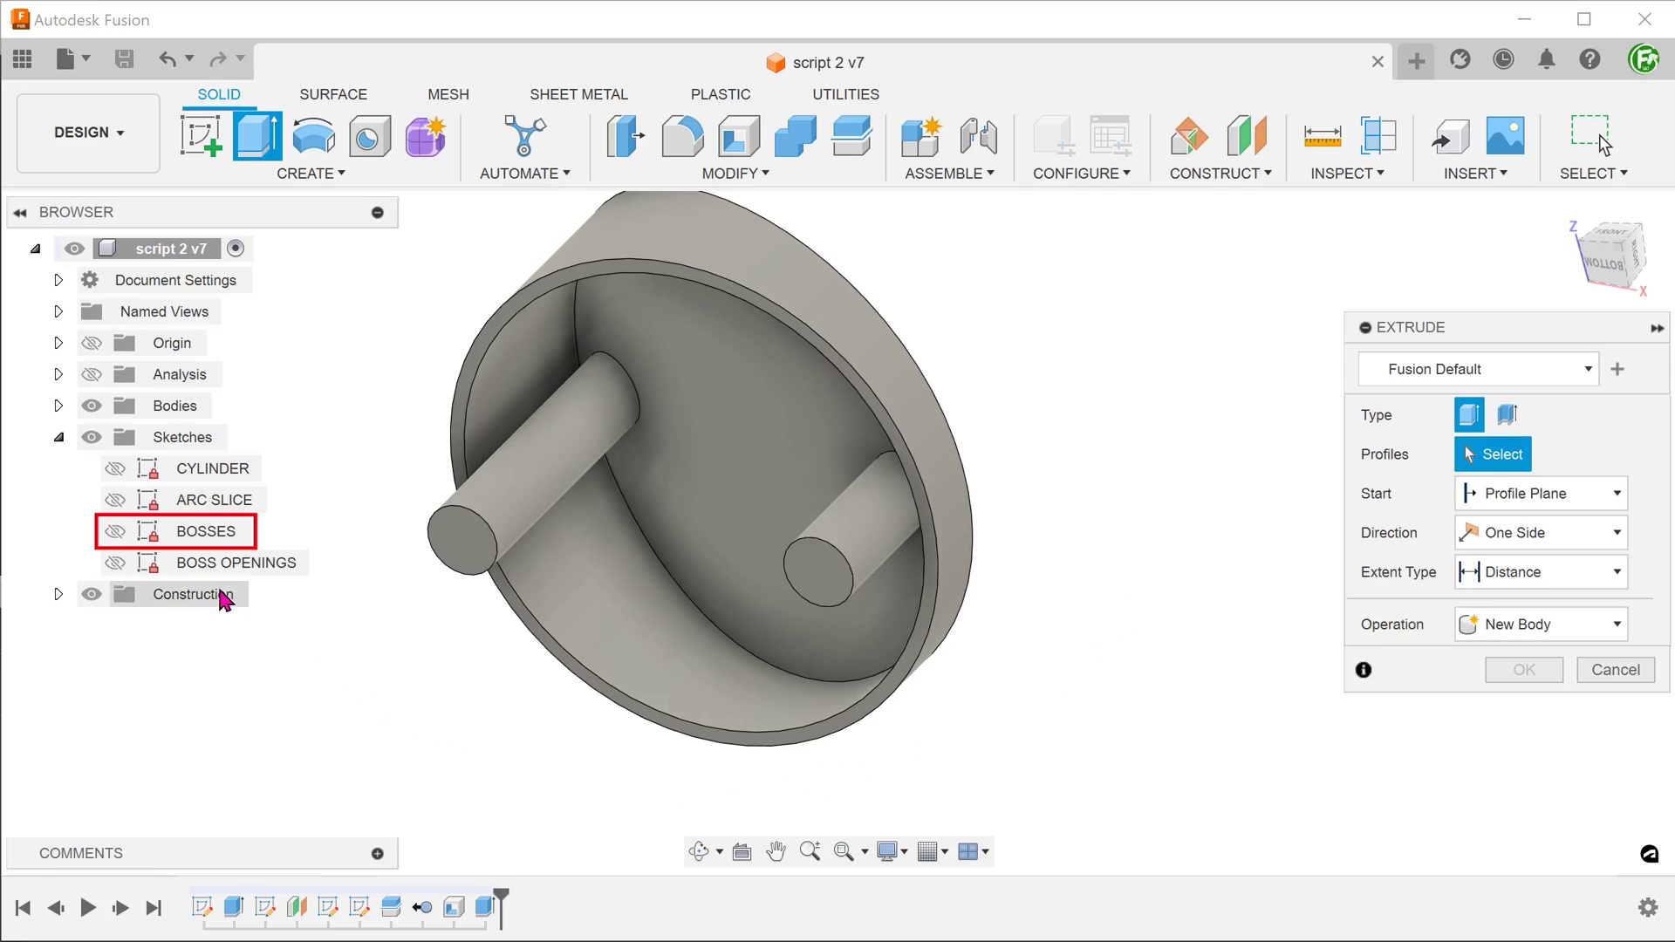
left_click(114, 531)
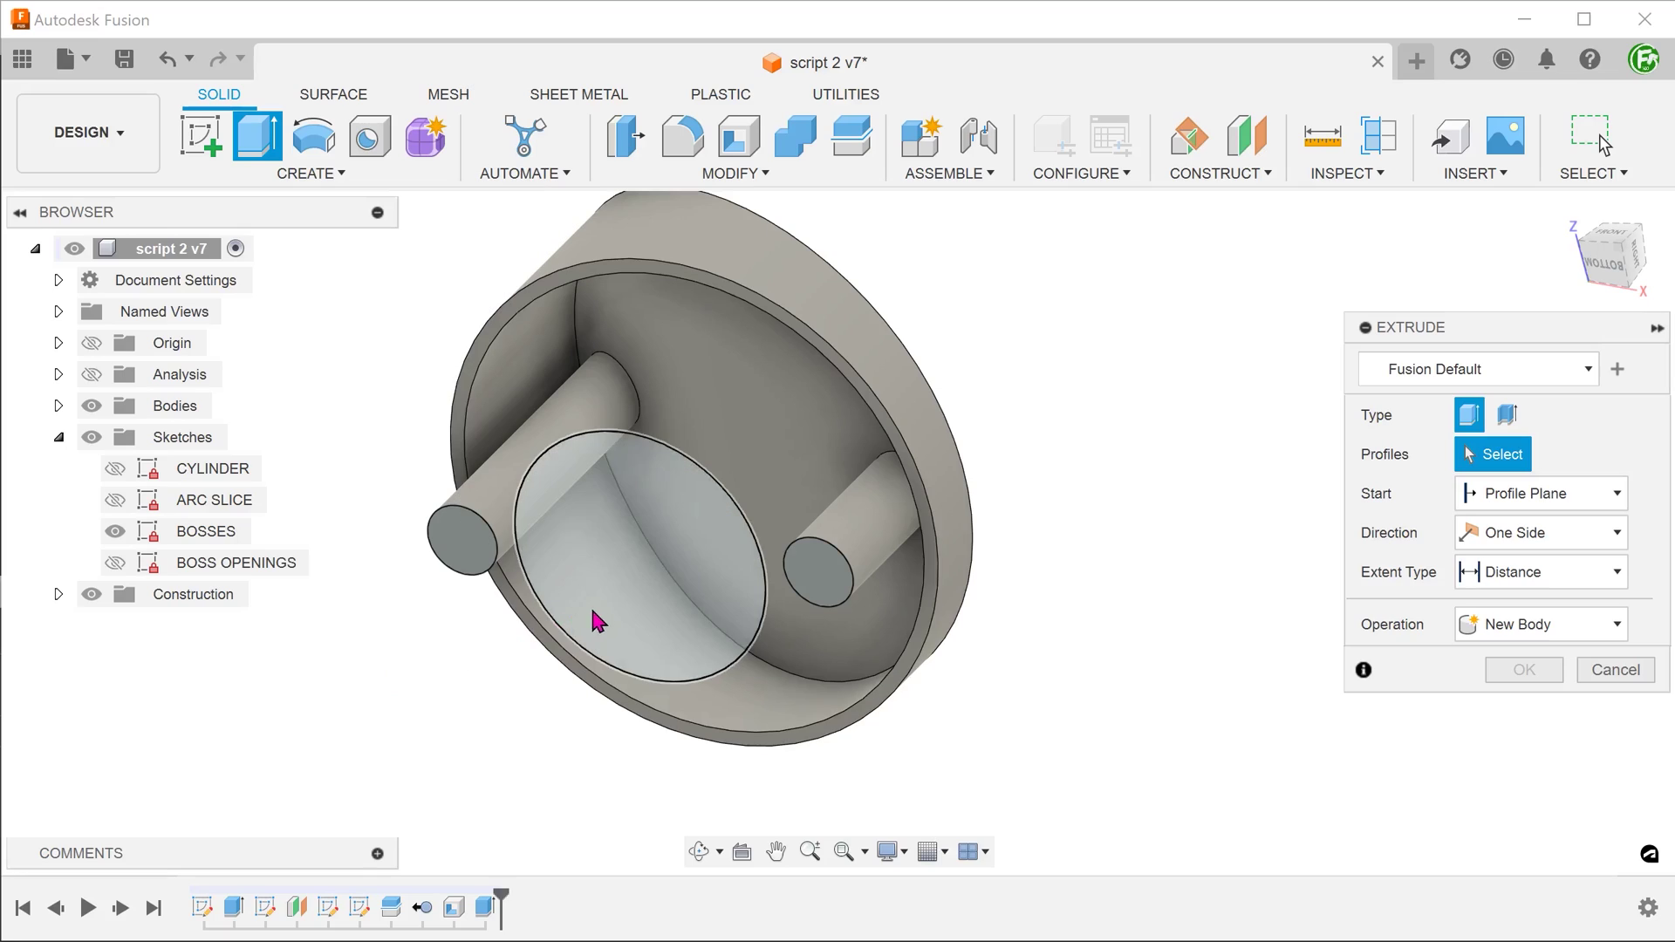
left_click(609, 620)
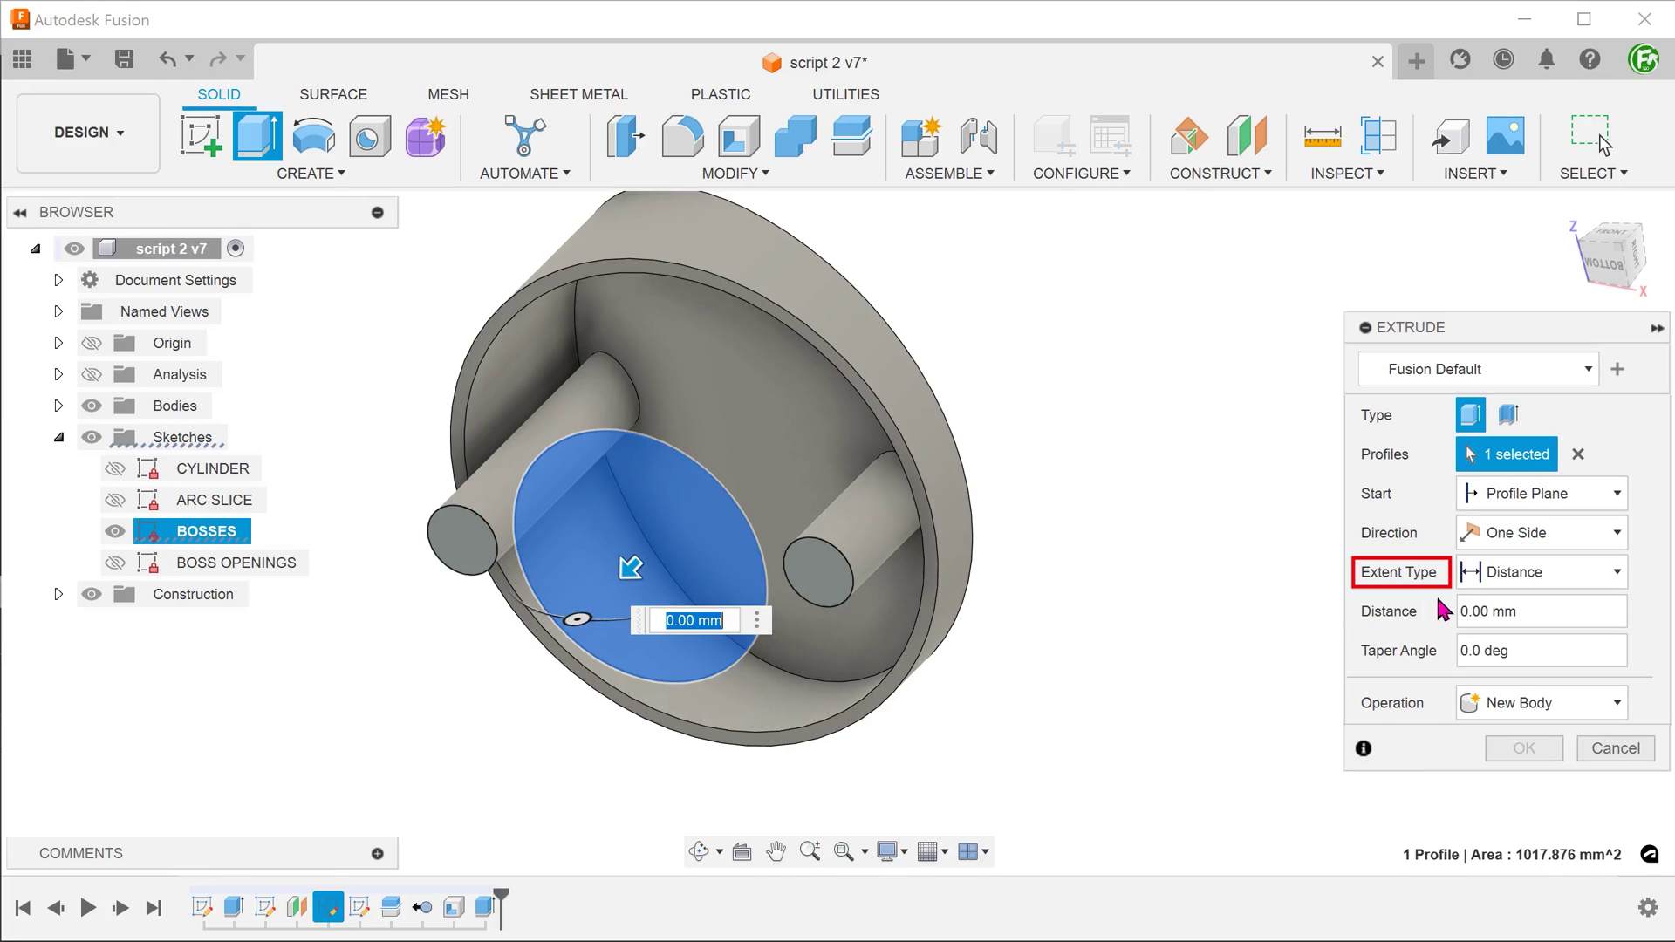
left_click(1540, 574)
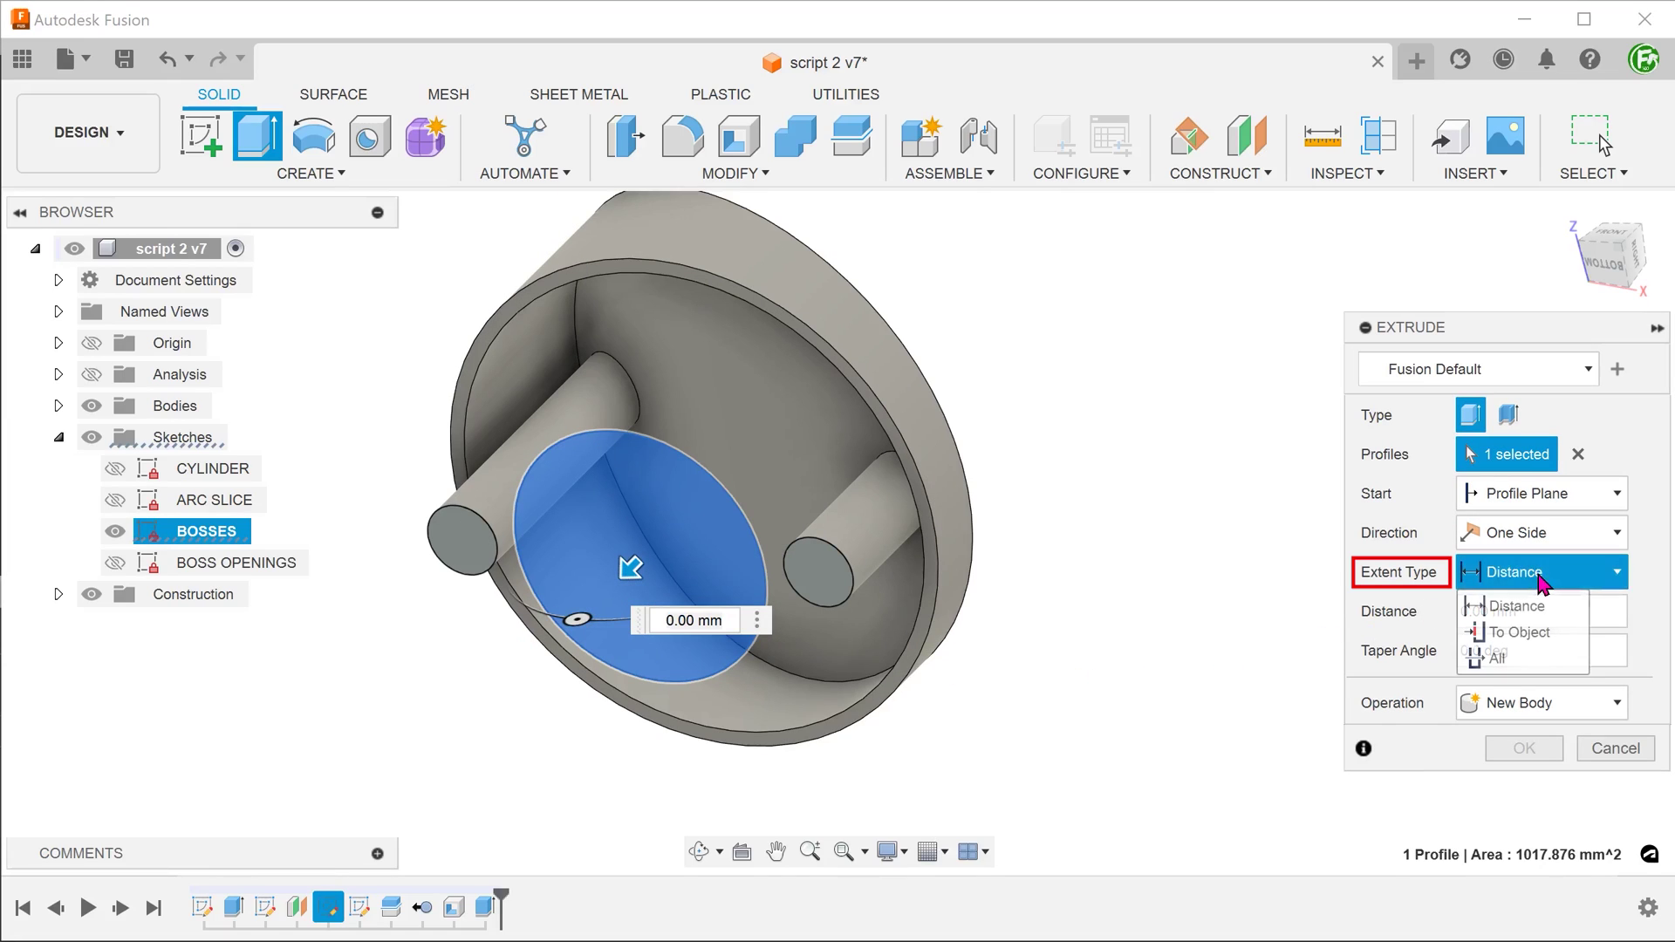
left_click(1554, 635)
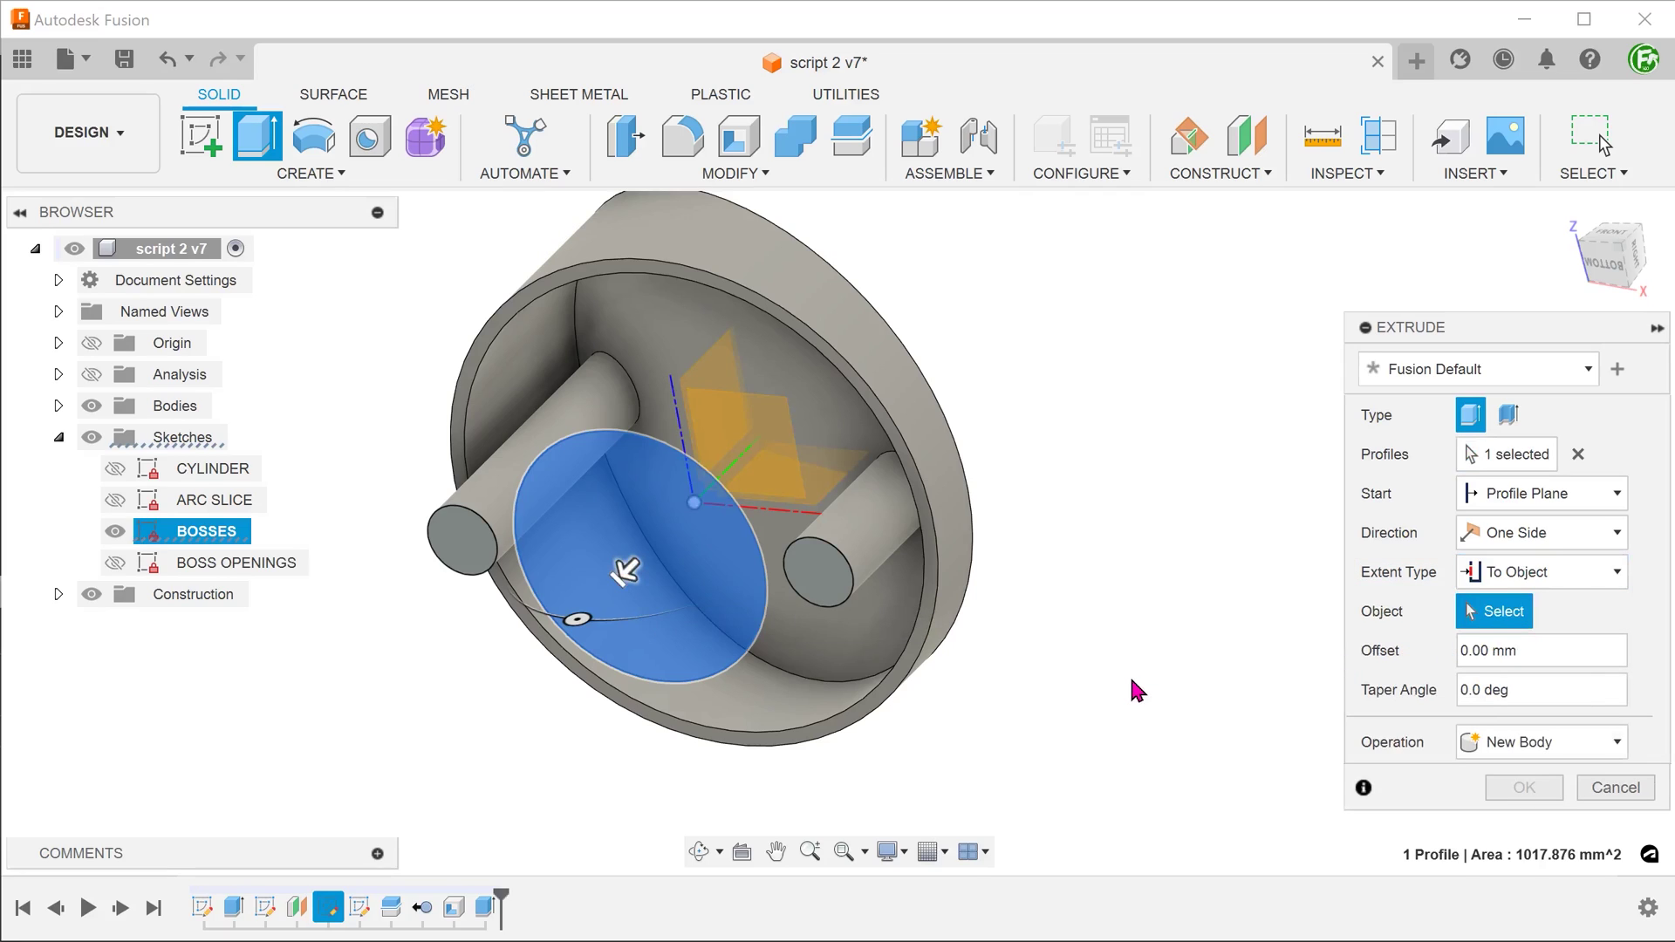
left_click(829, 662)
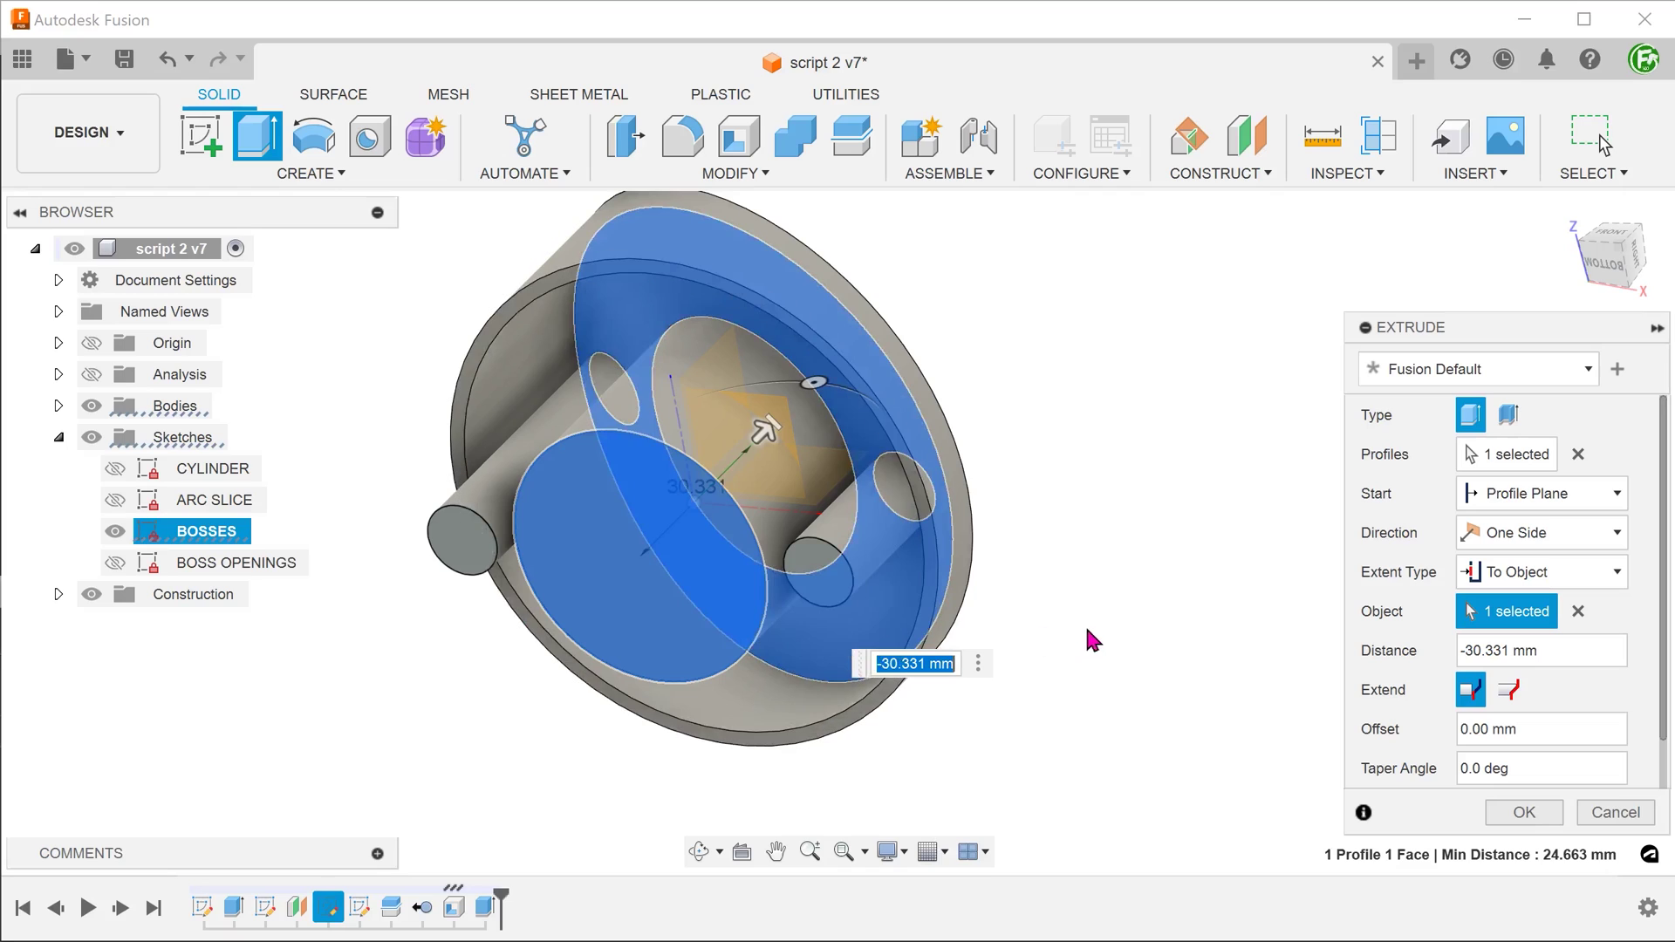
middle_click_drag(1095, 625, 1118, 587, "shift")
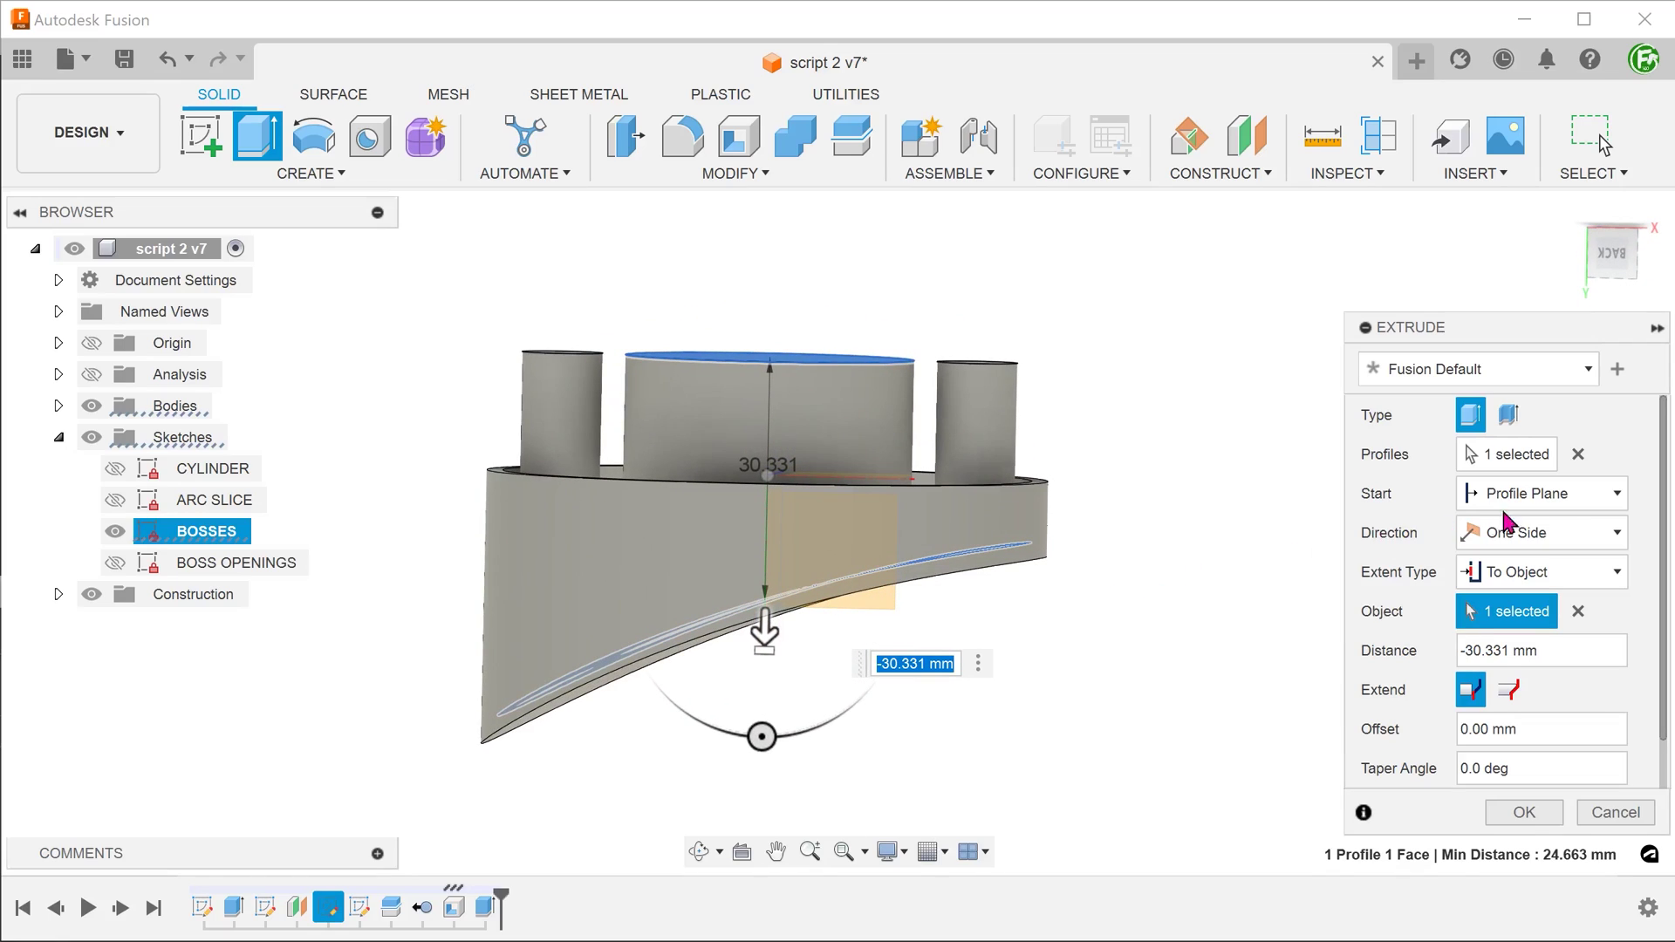
Step: Start the central boss extrusion at a -10 mm offset from the profile plane and complete it
left_click(1557, 501)
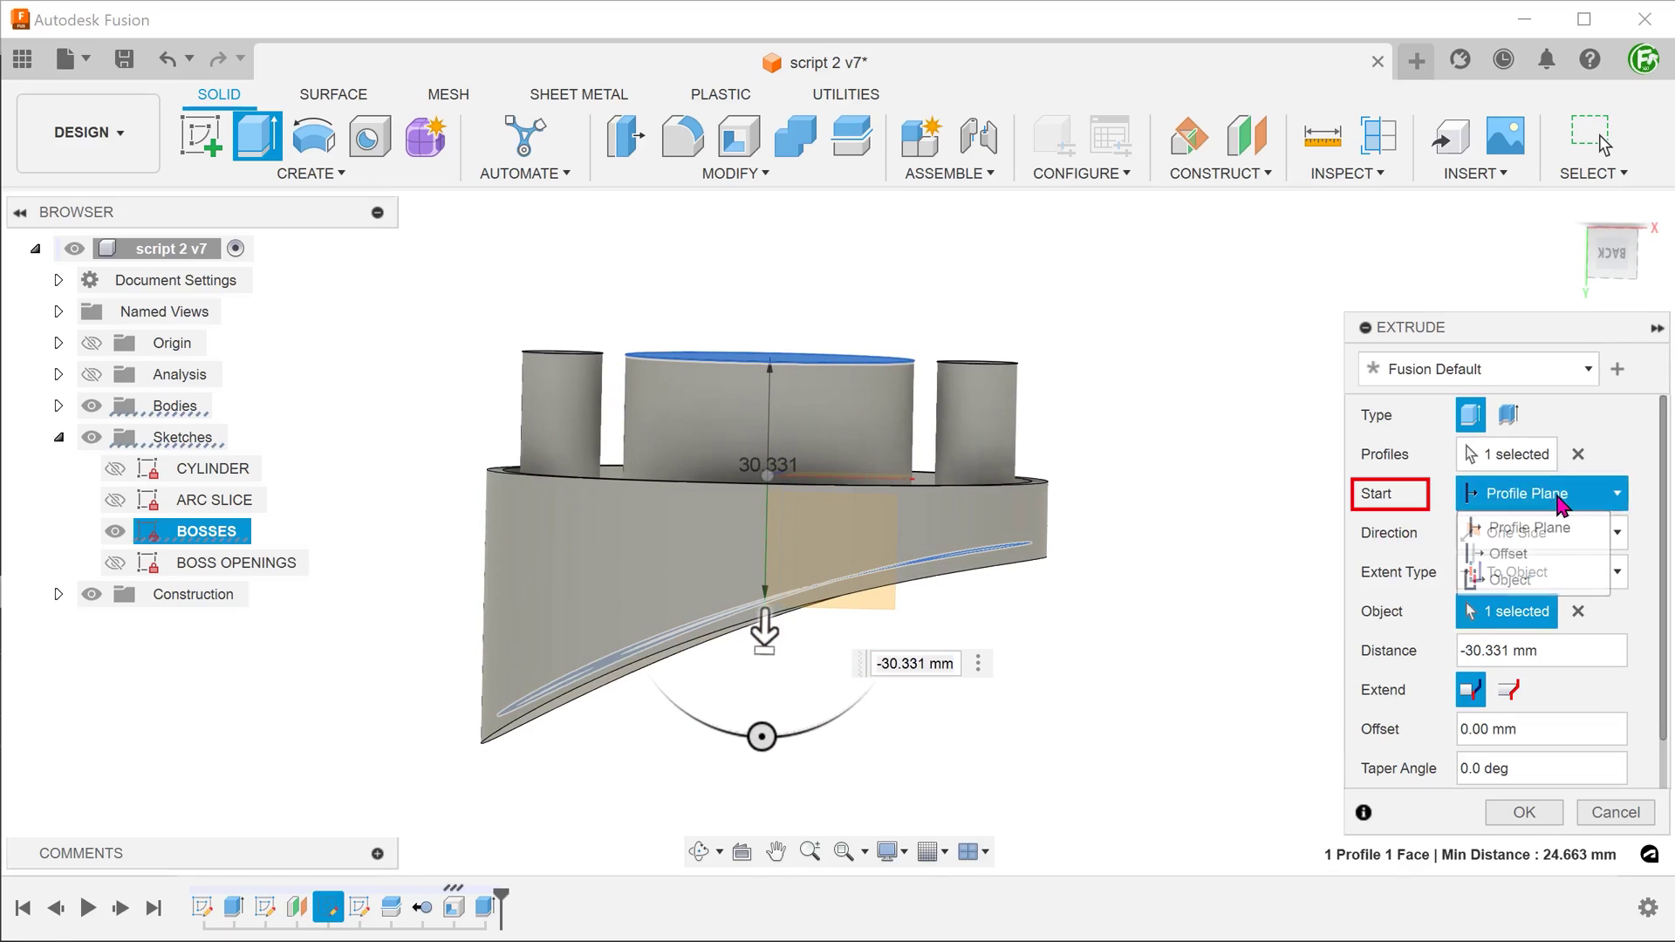
left_click(1557, 556)
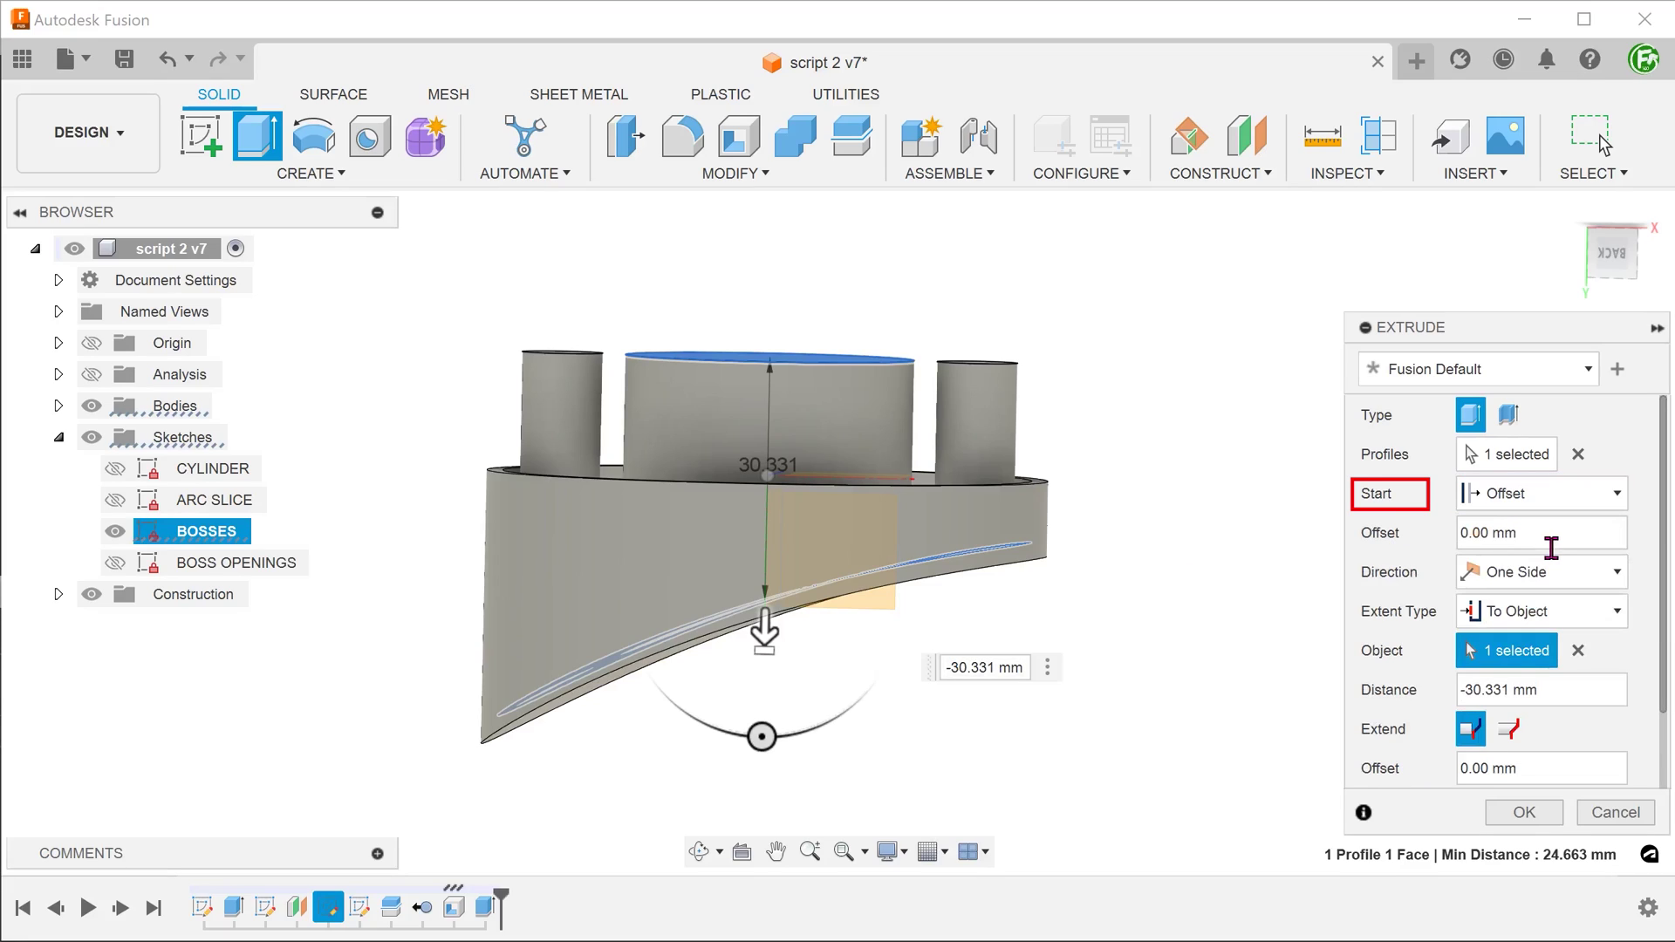
left_click(1545, 537)
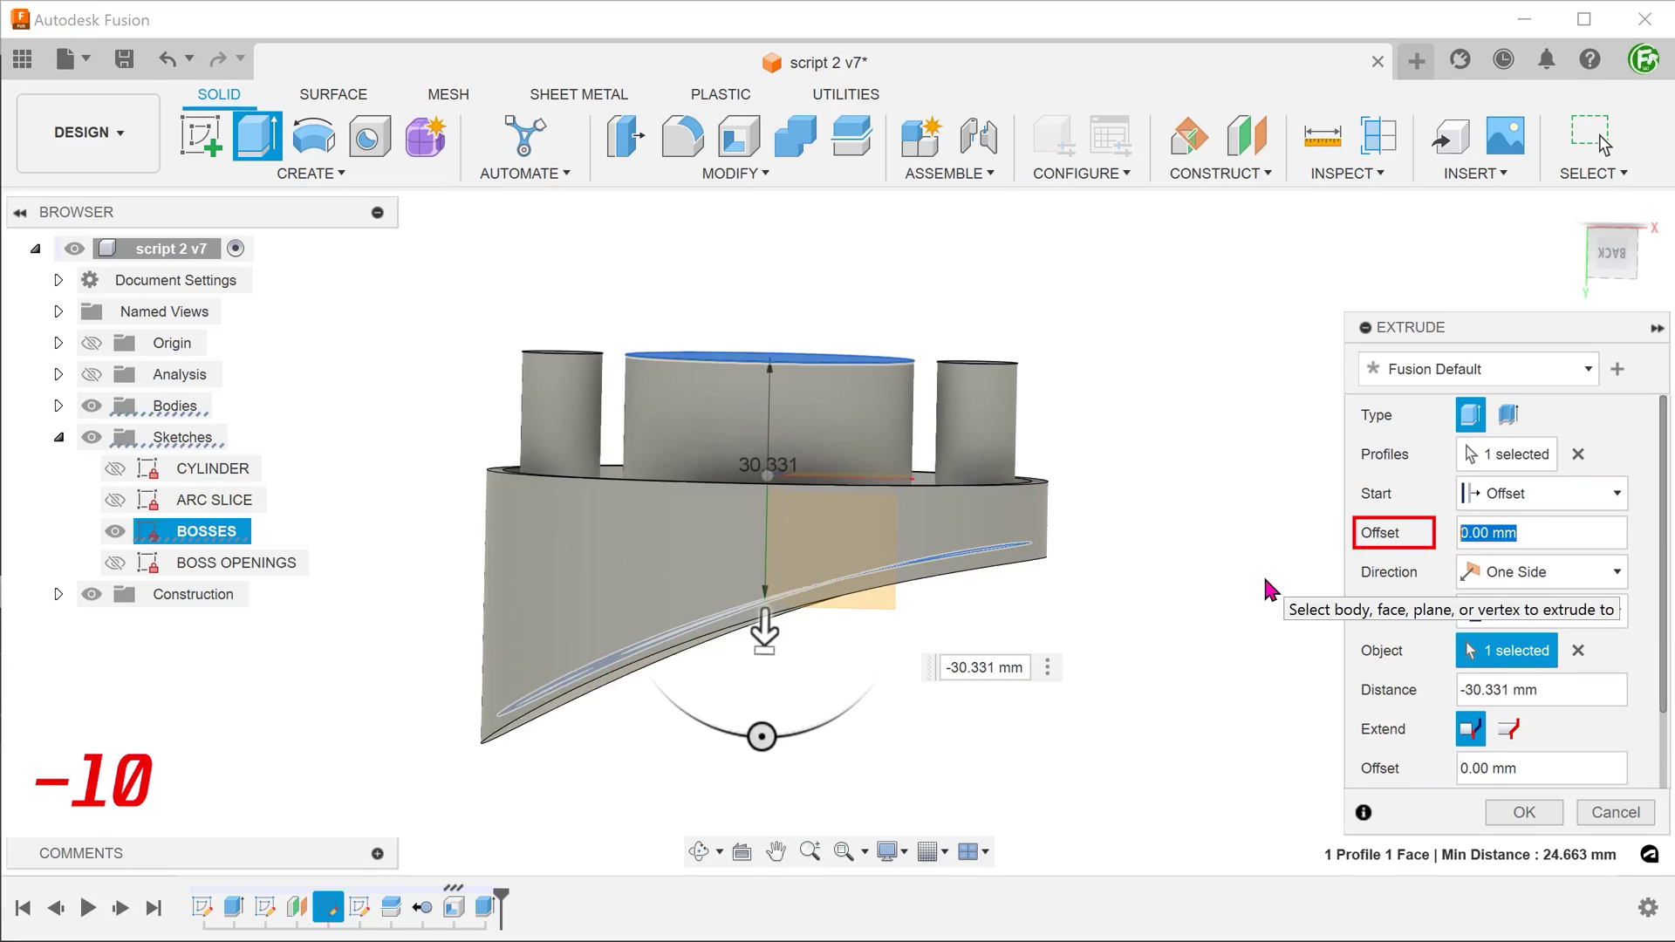
type("-10")
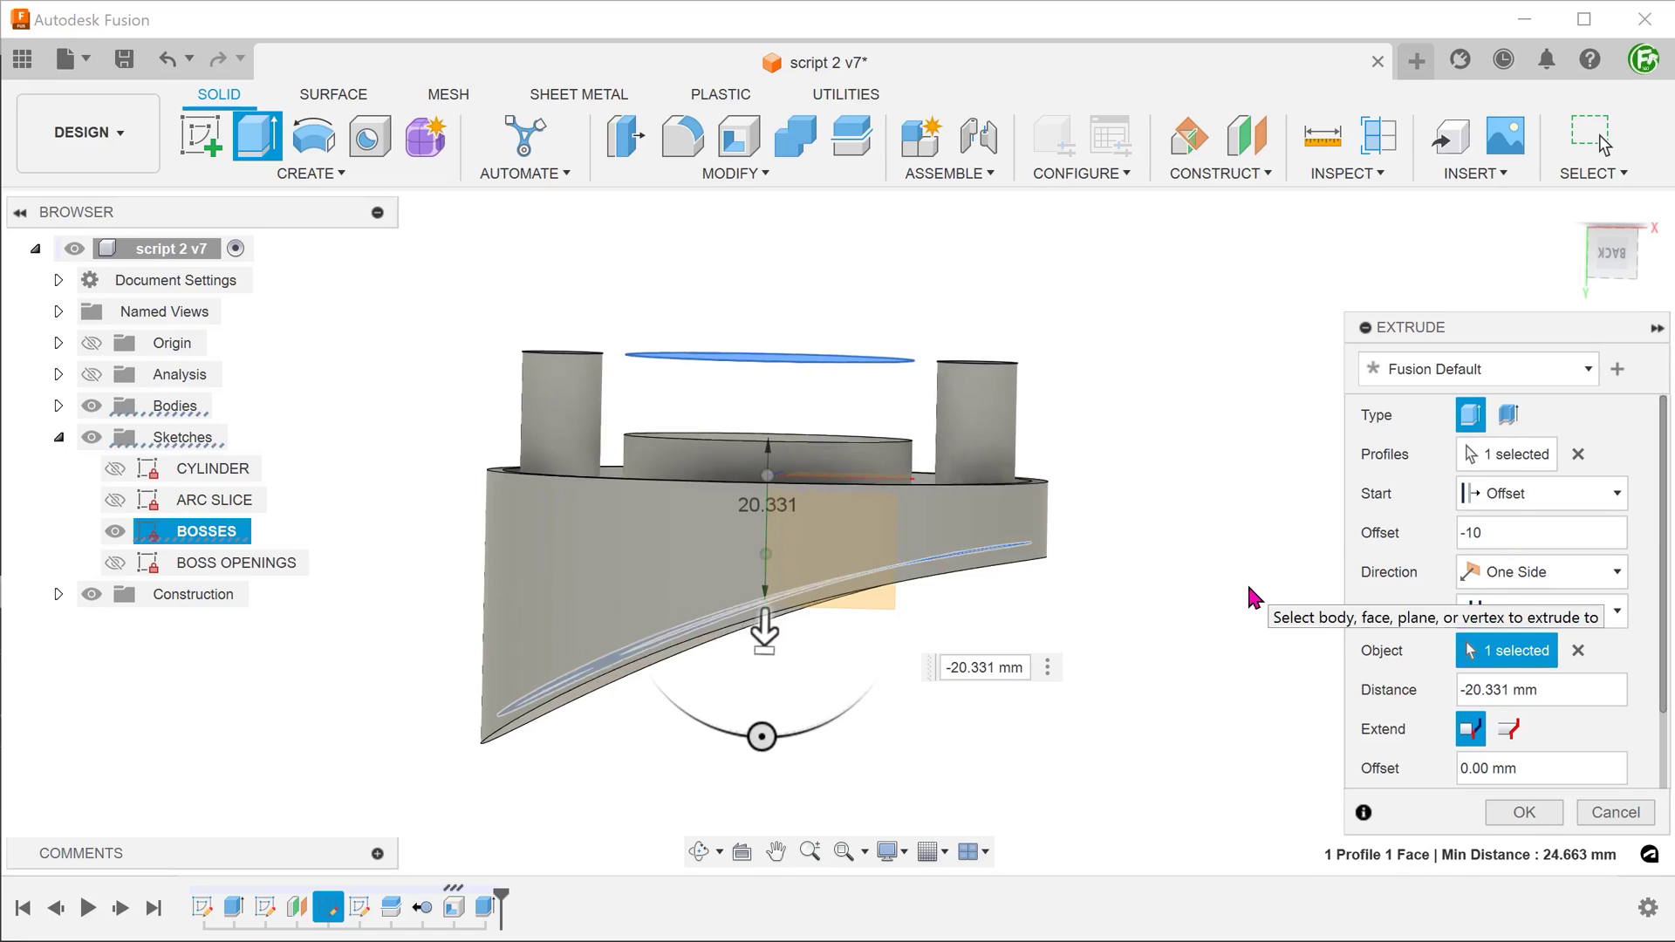
key("Return")
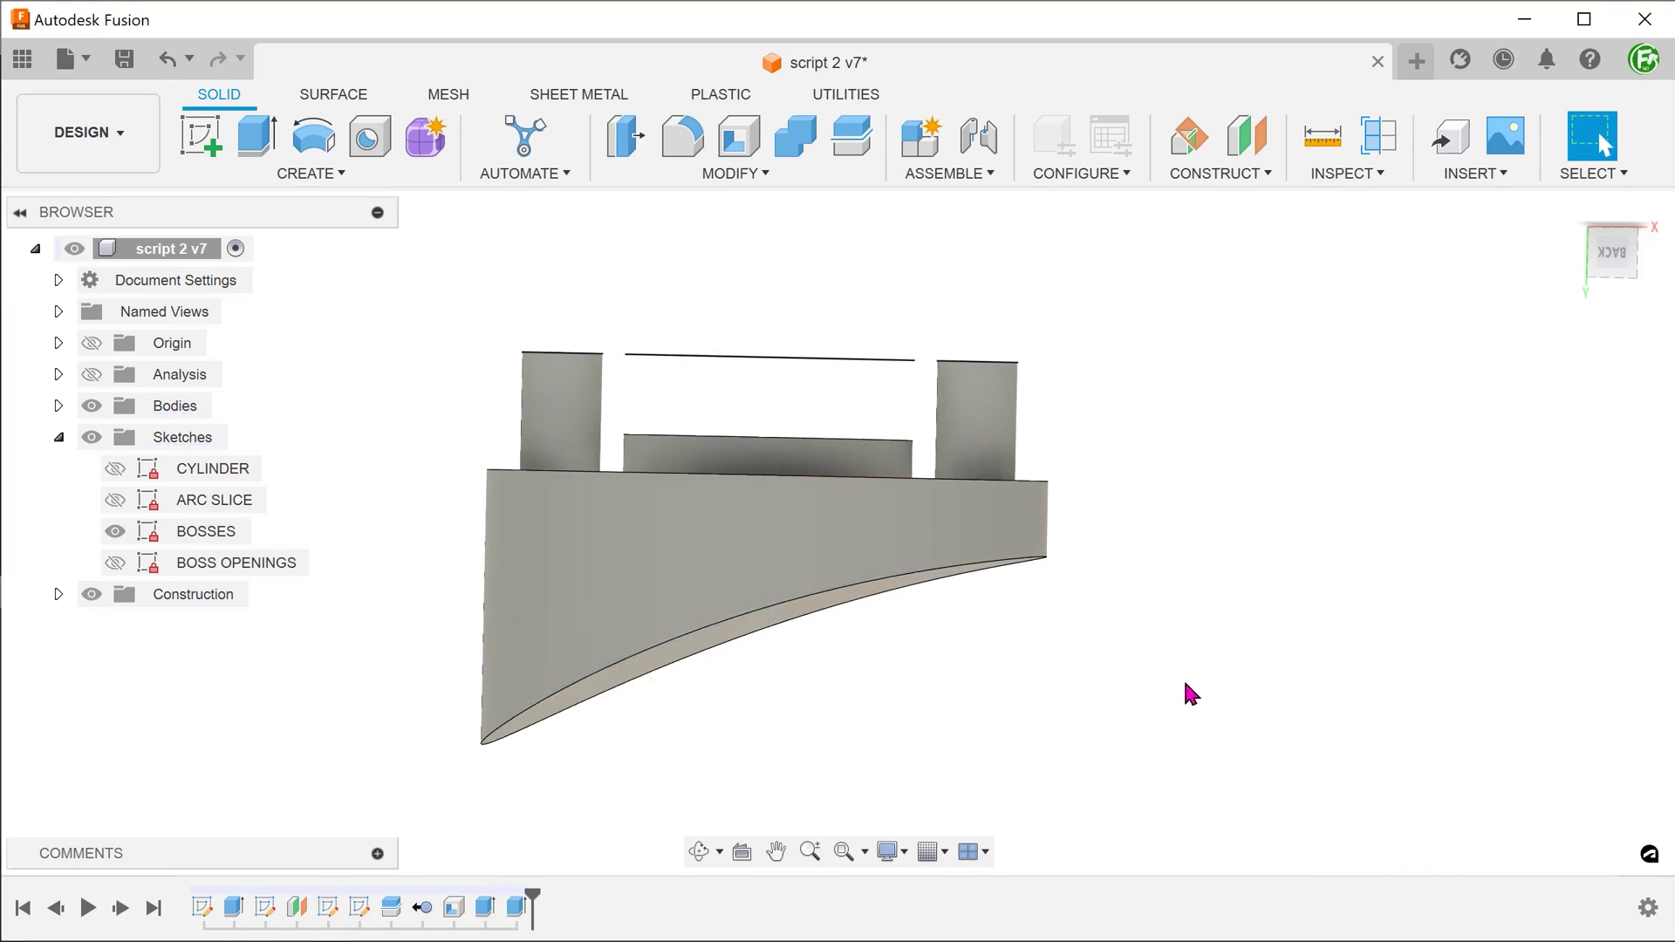
Step: Hide the BOSSES sketch and save the design
left_click(114, 531)
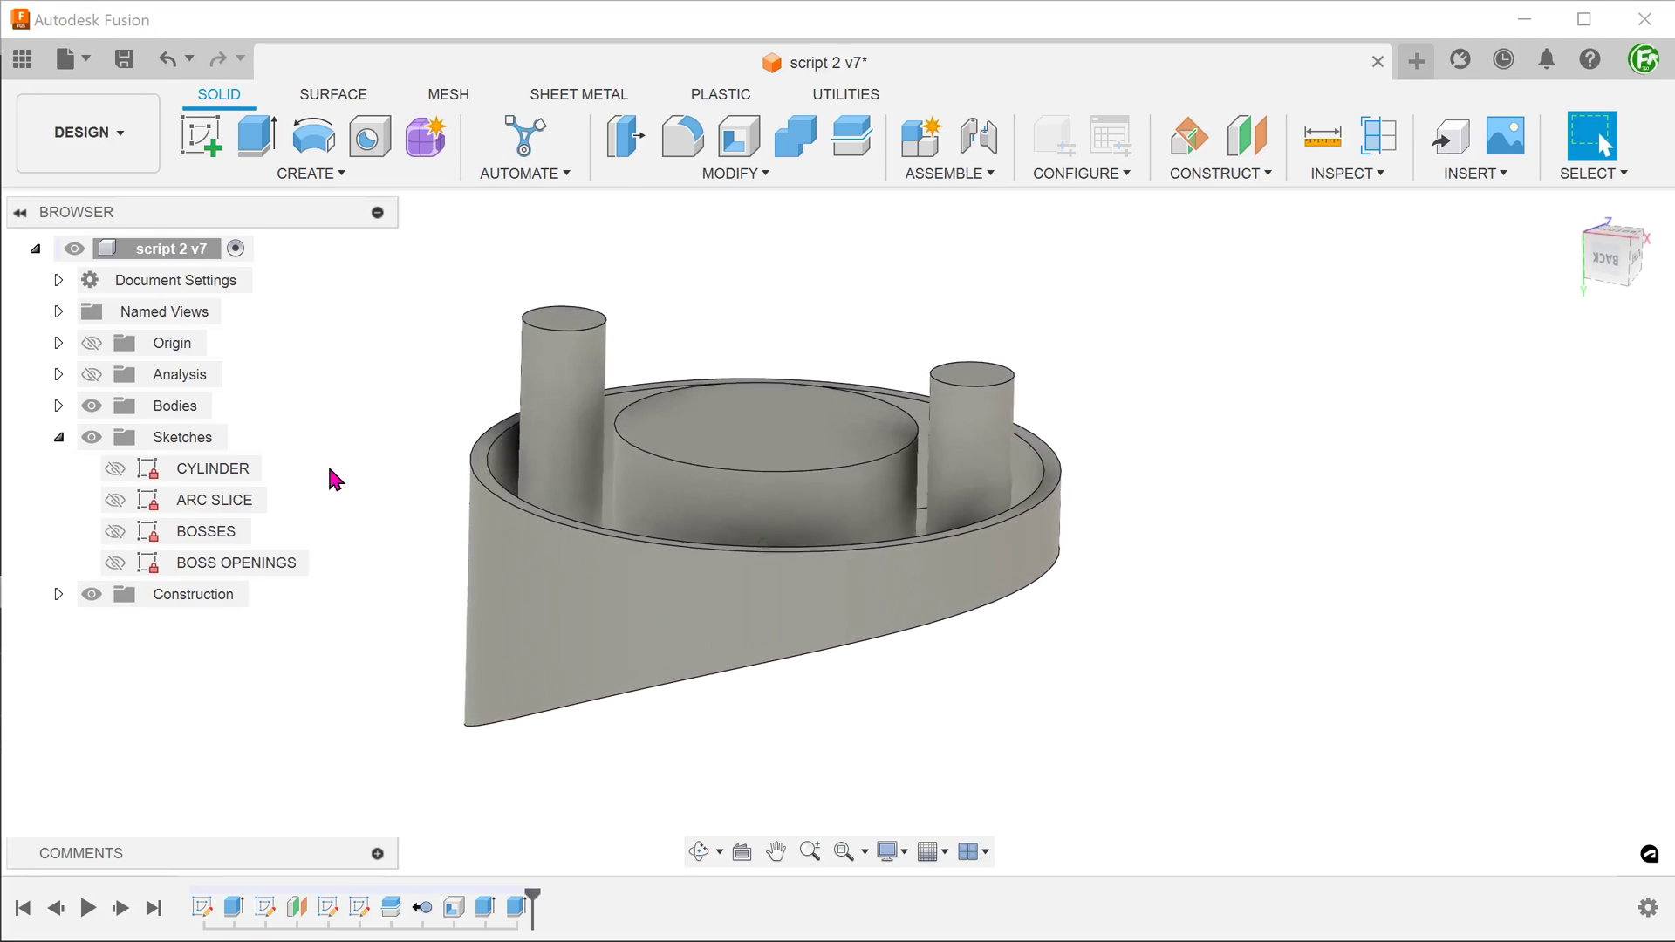
key("ctrl+s")
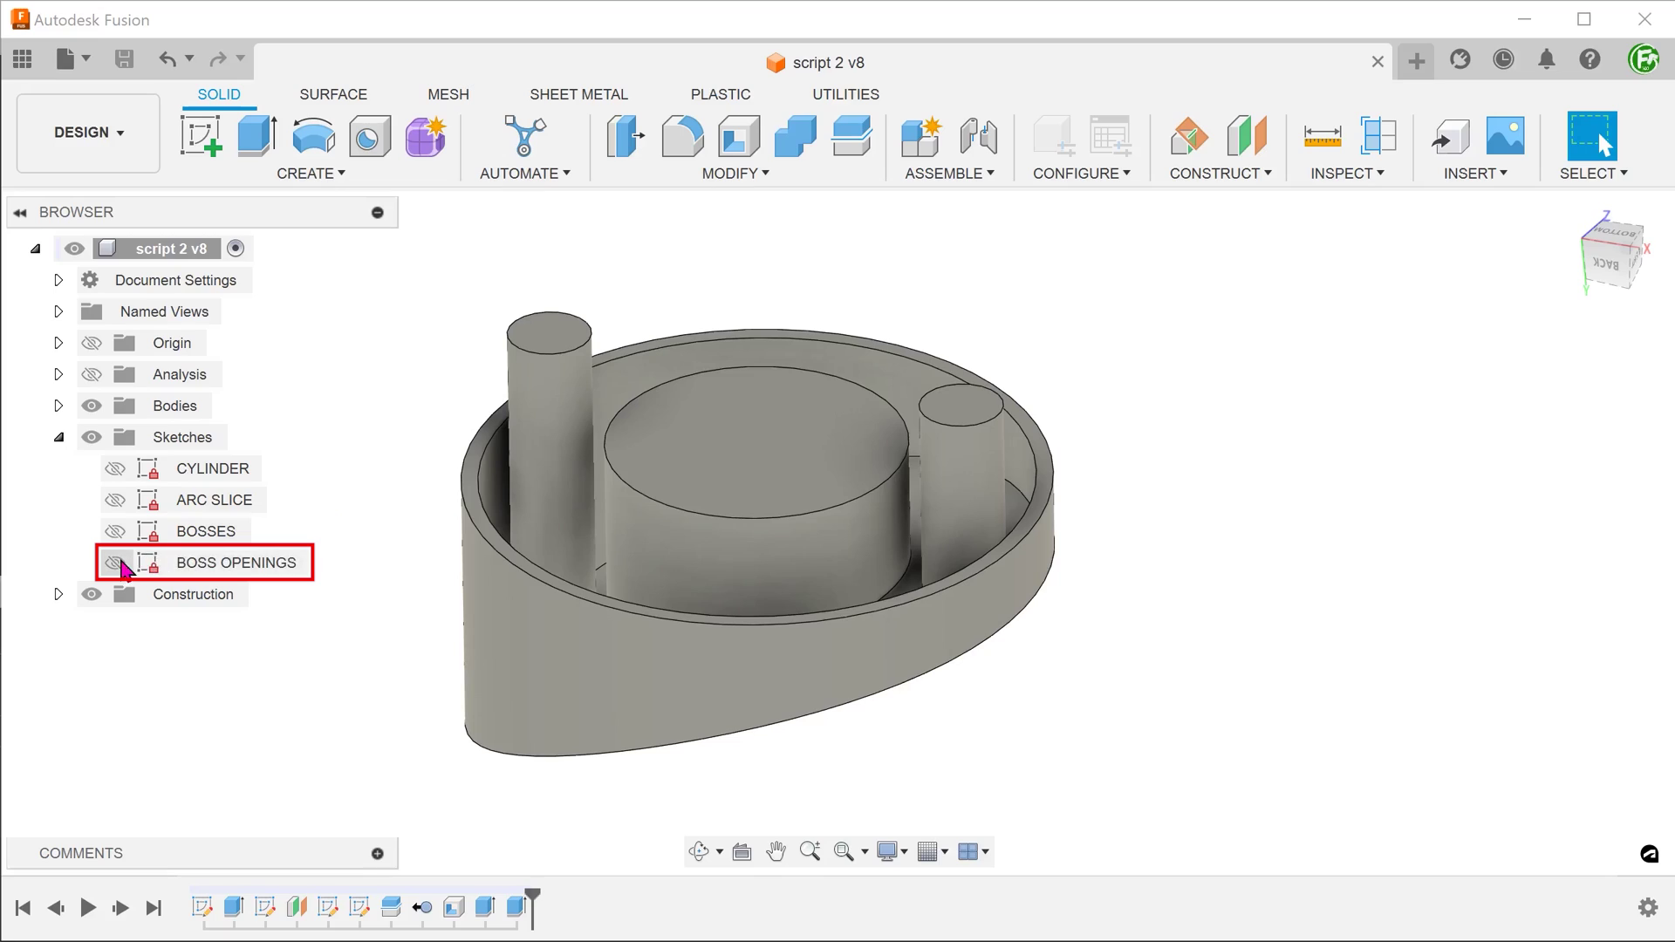
Step: Split the central boss's flat end face with the notched circular profile of the BOSS OPENINGS sketch, and check the split region by selecting it
left_click(116, 564)
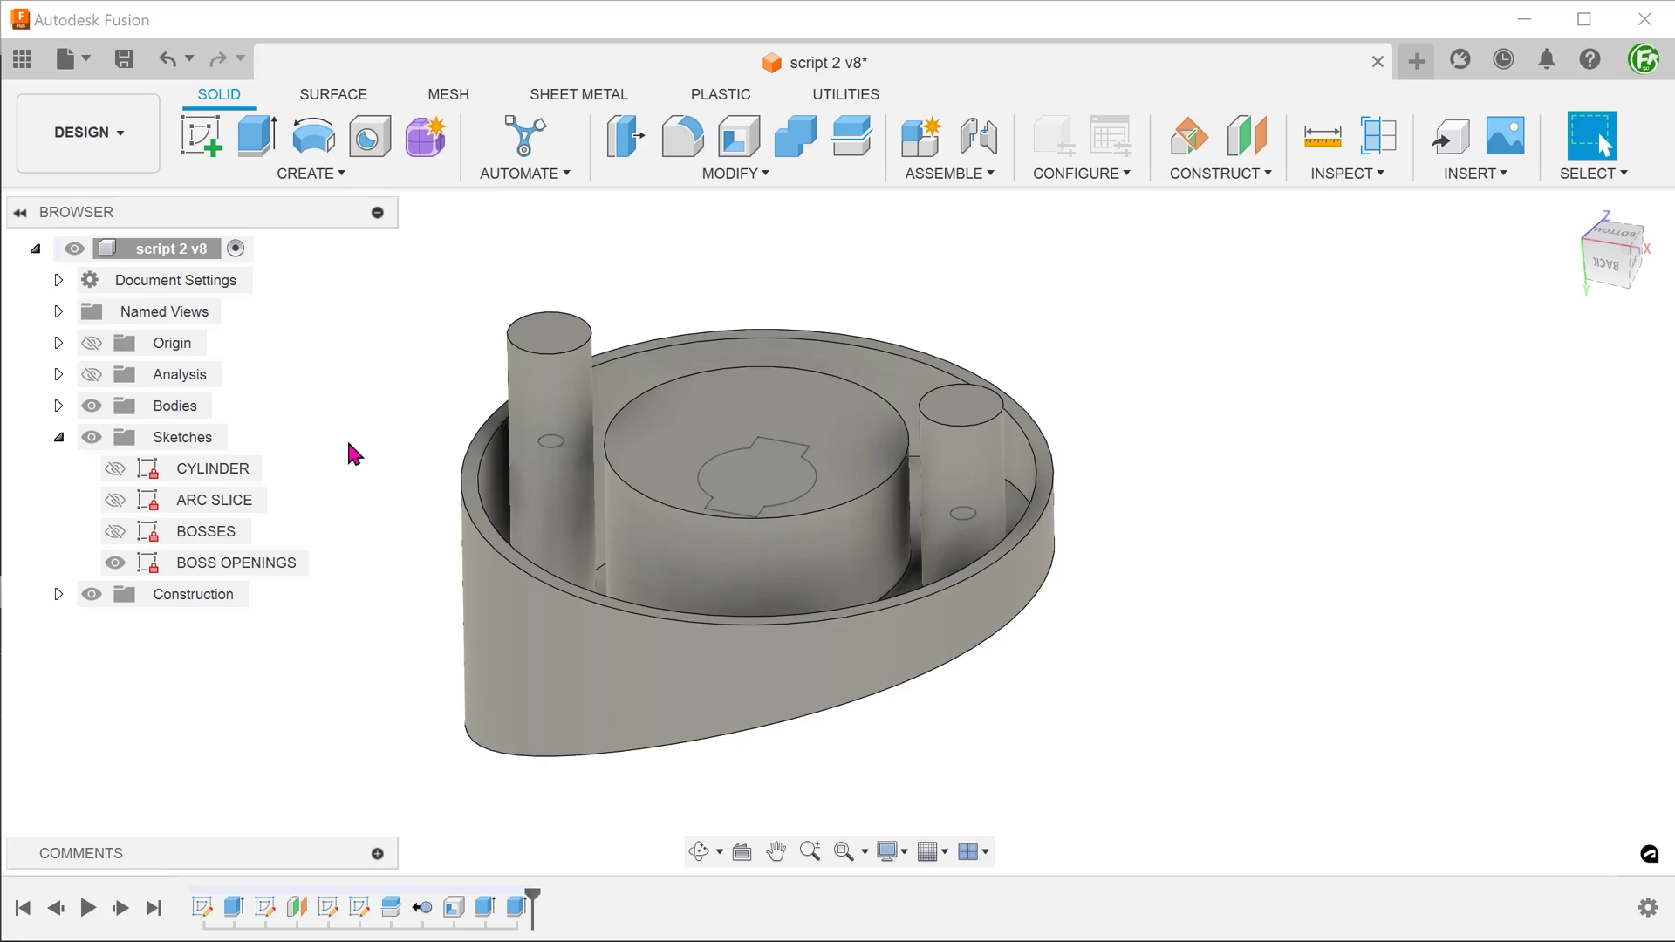
left_click(667, 175)
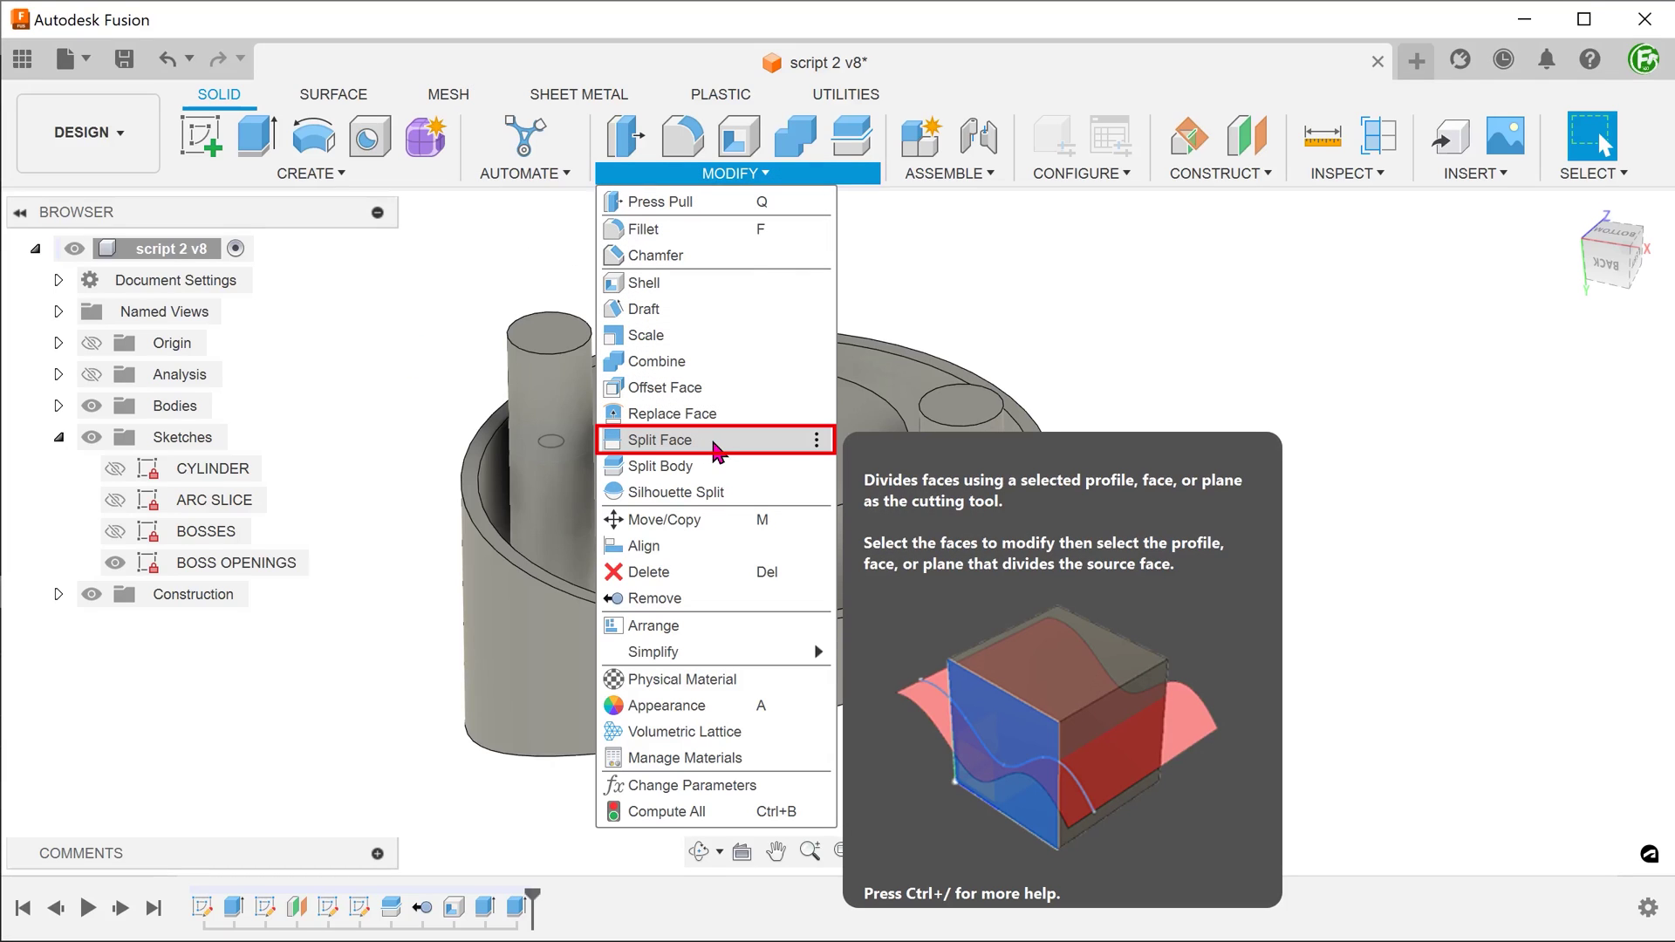
left_click(713, 441)
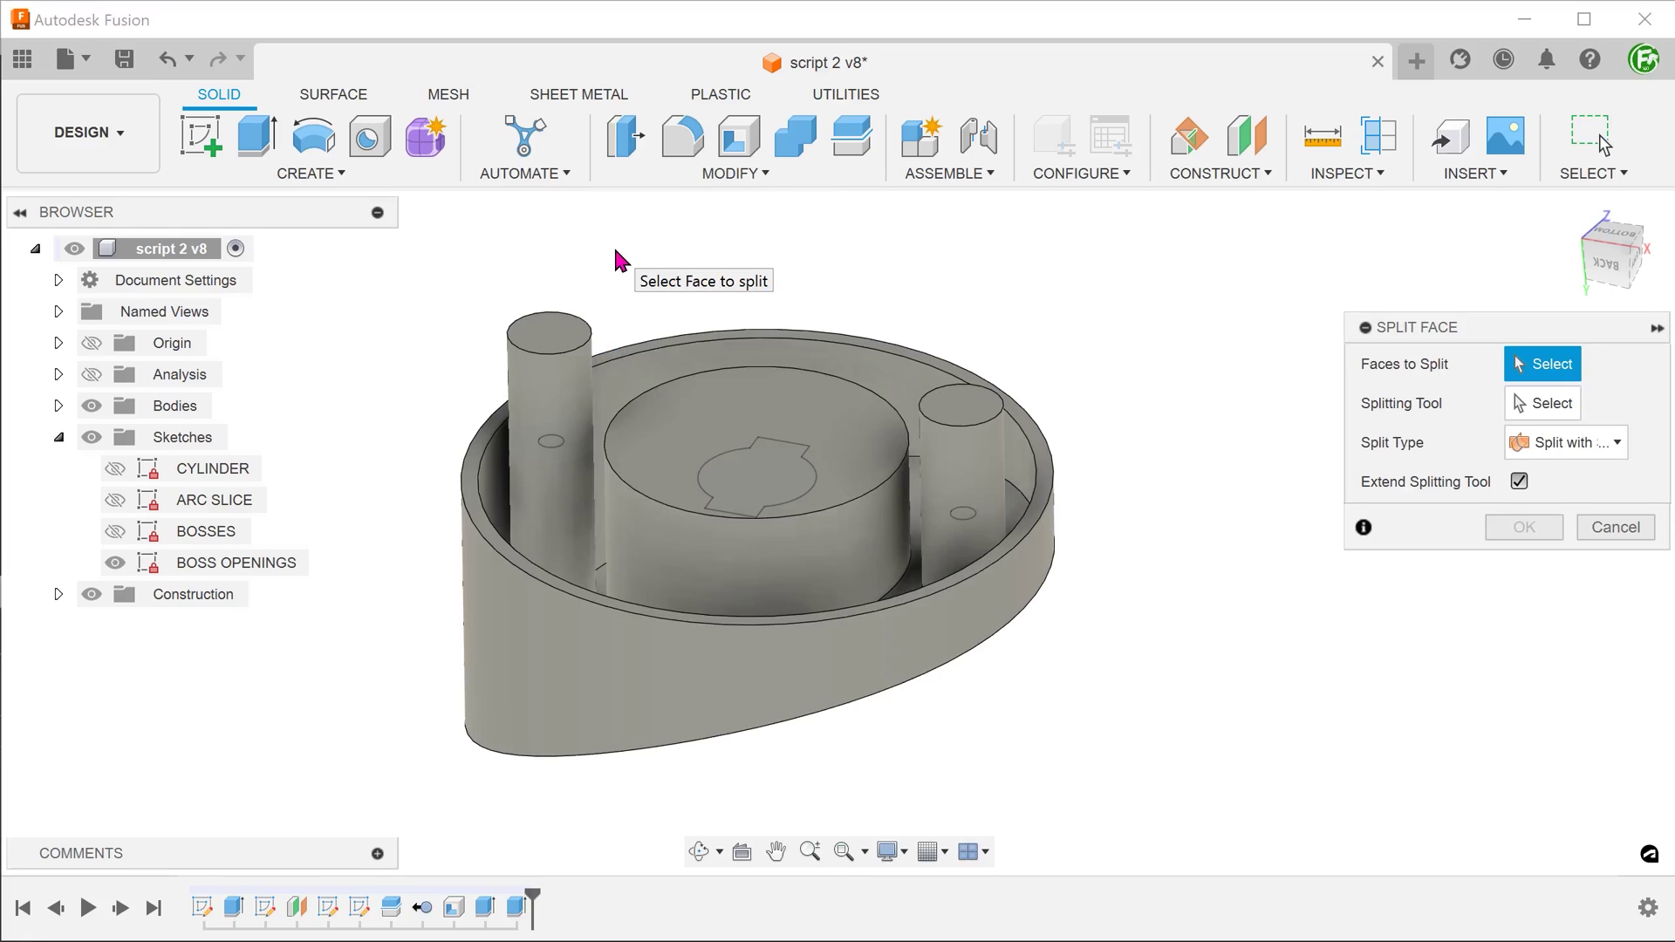
left_click(675, 429)
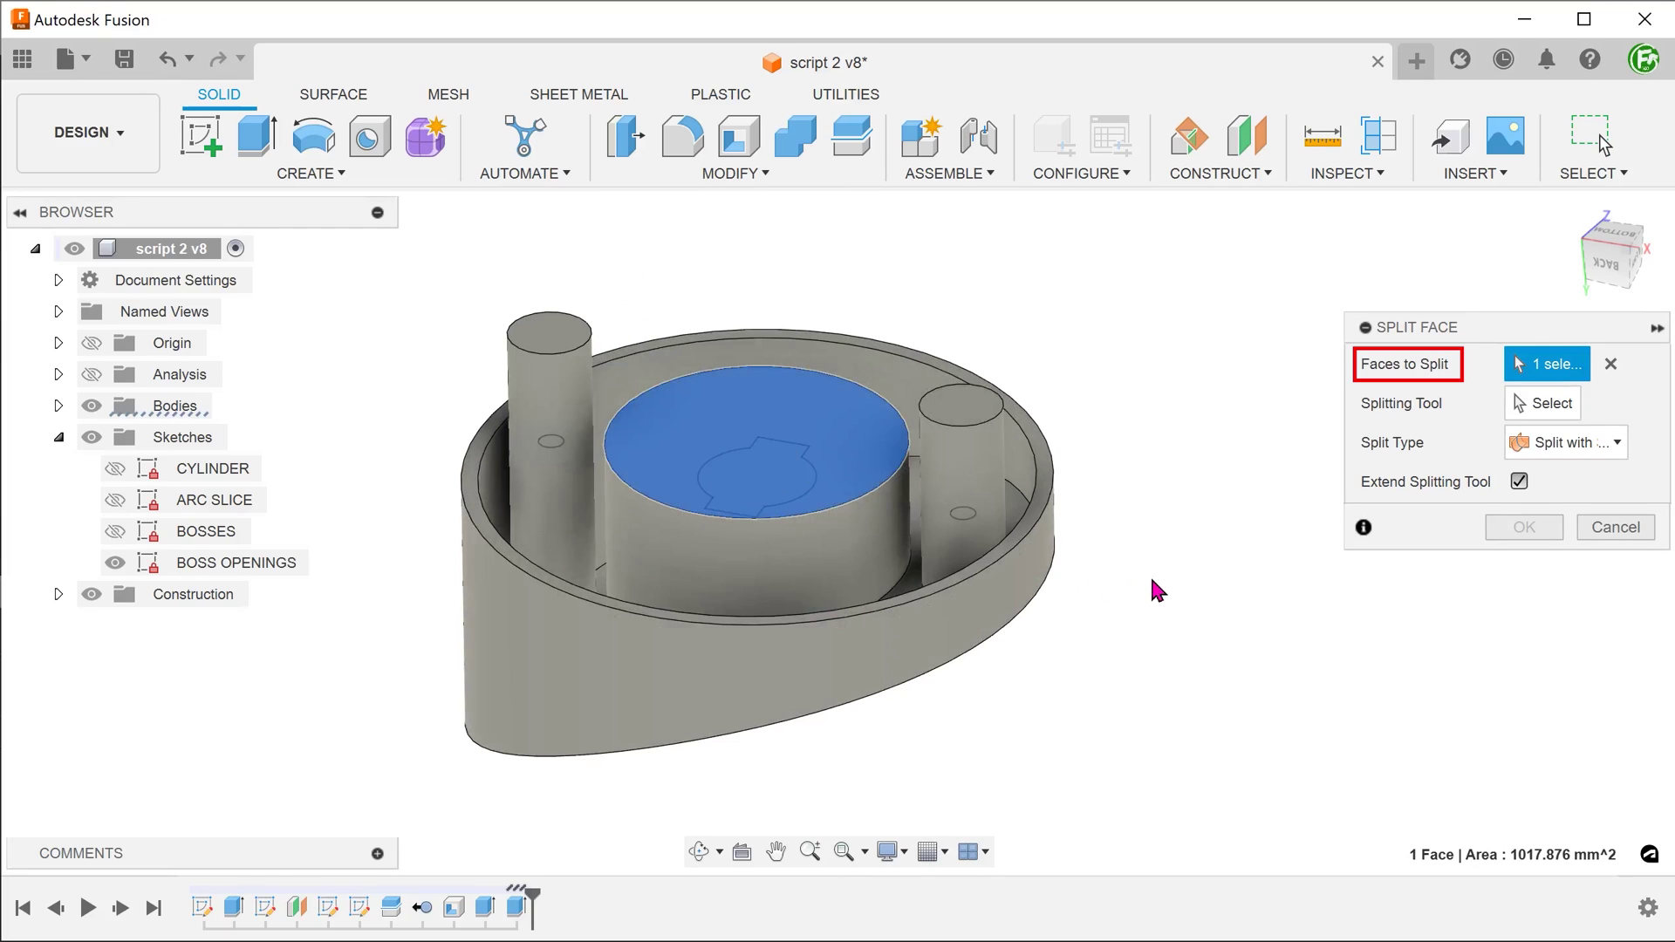
left_click(1528, 406)
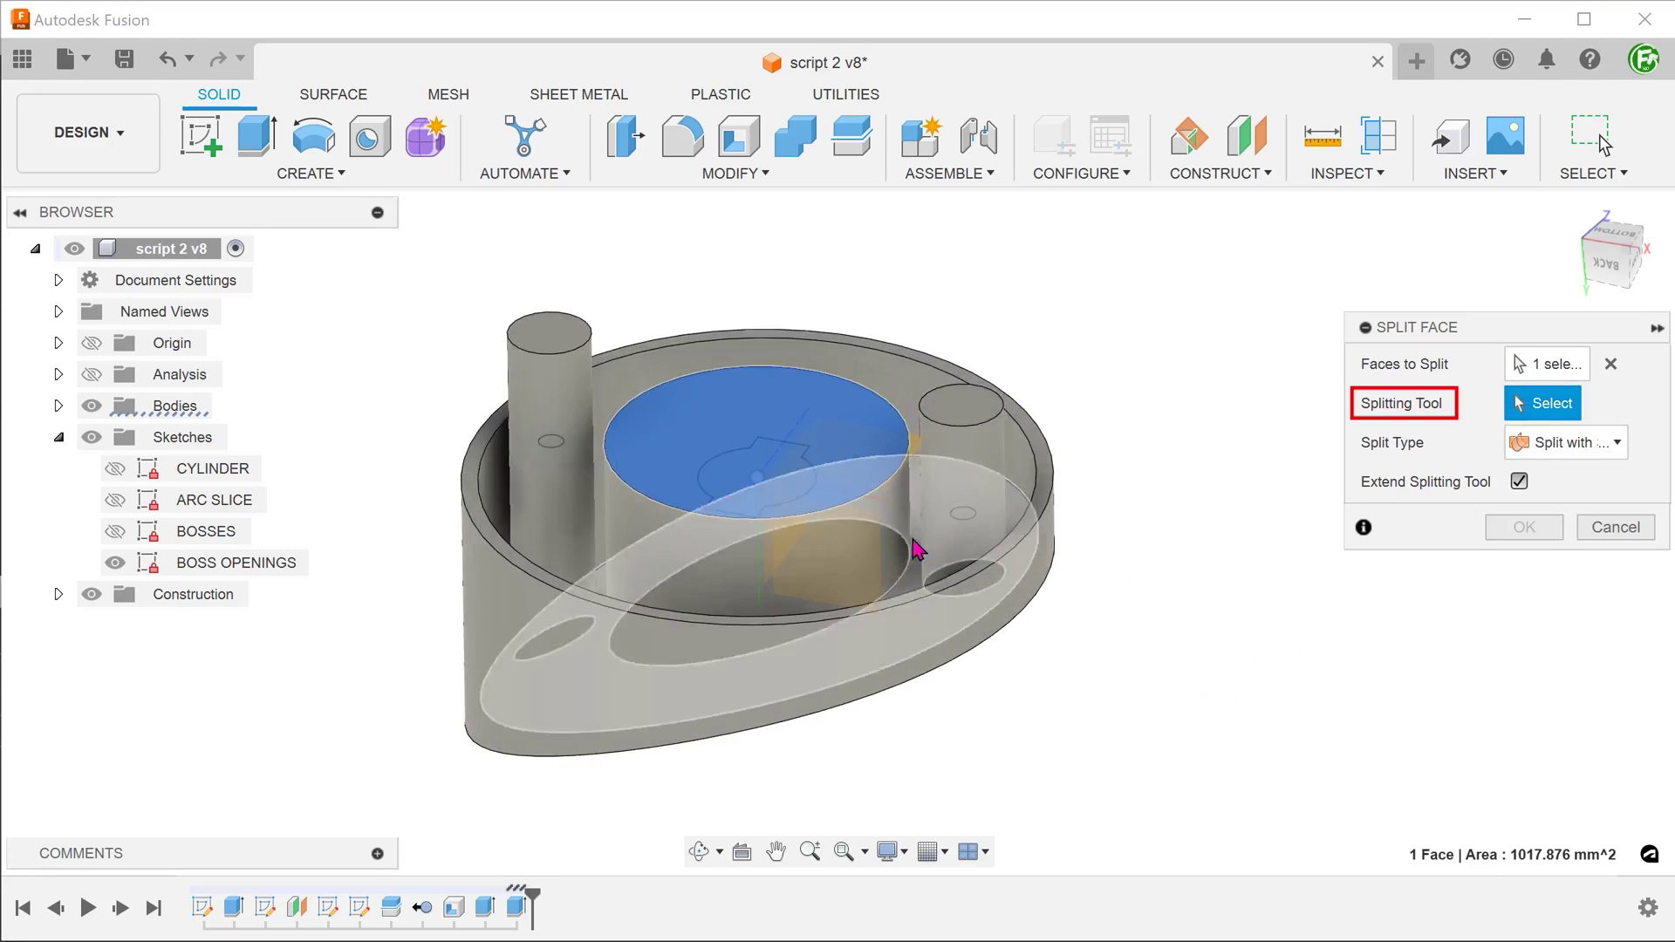
left_click(788, 503)
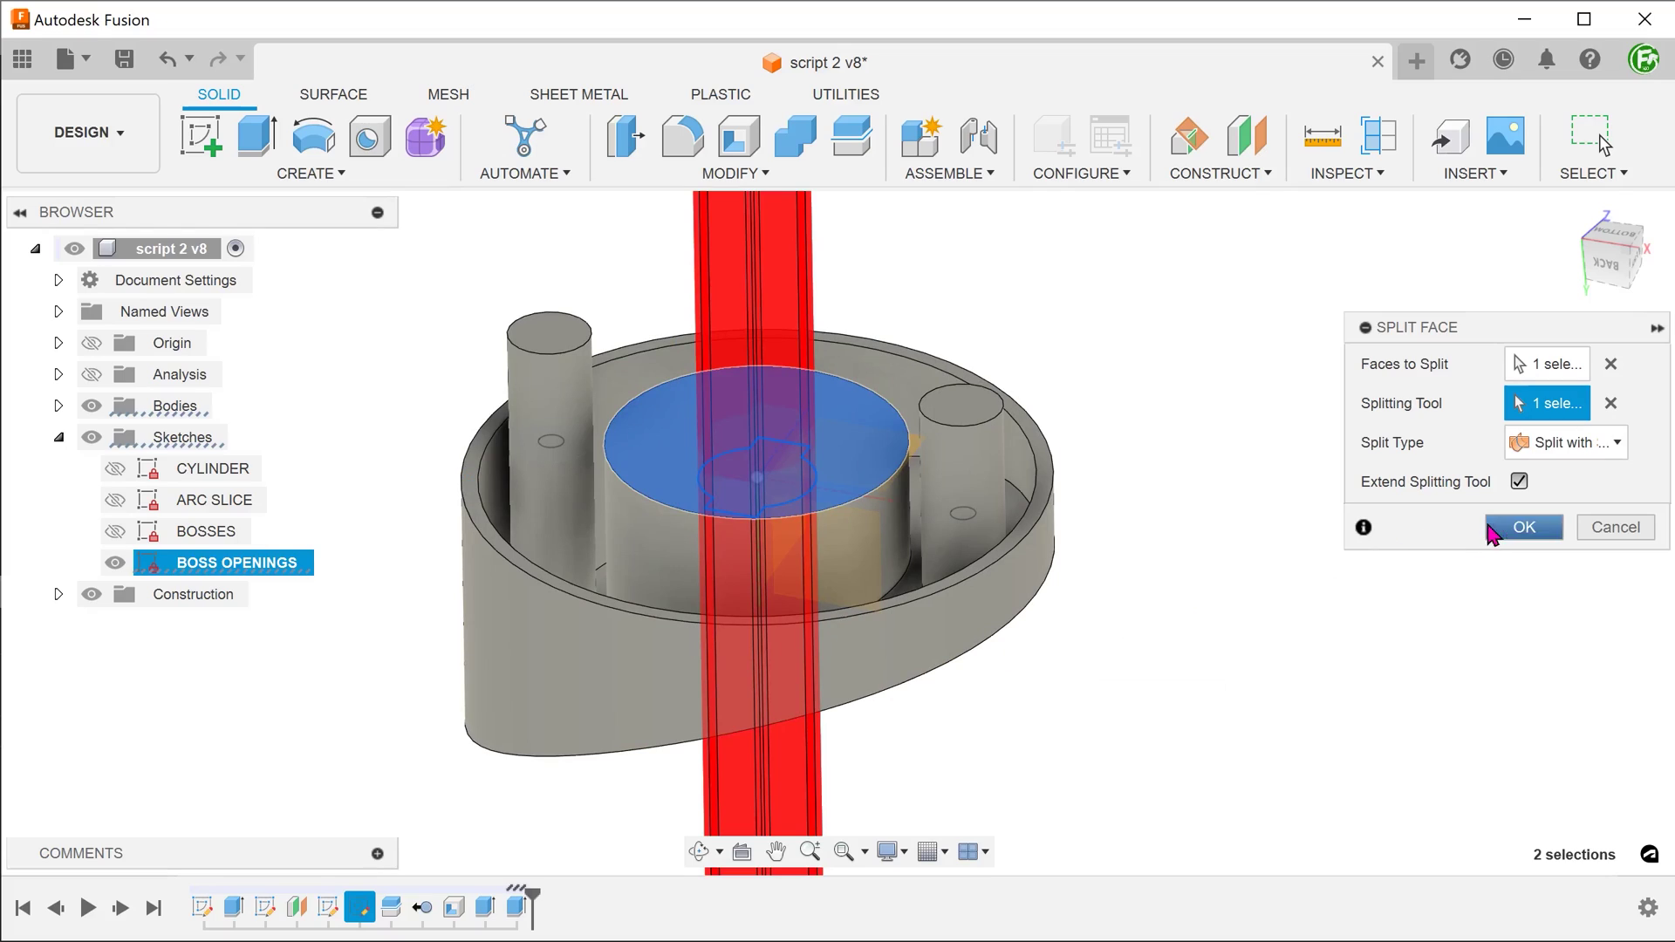
left_click(1524, 527)
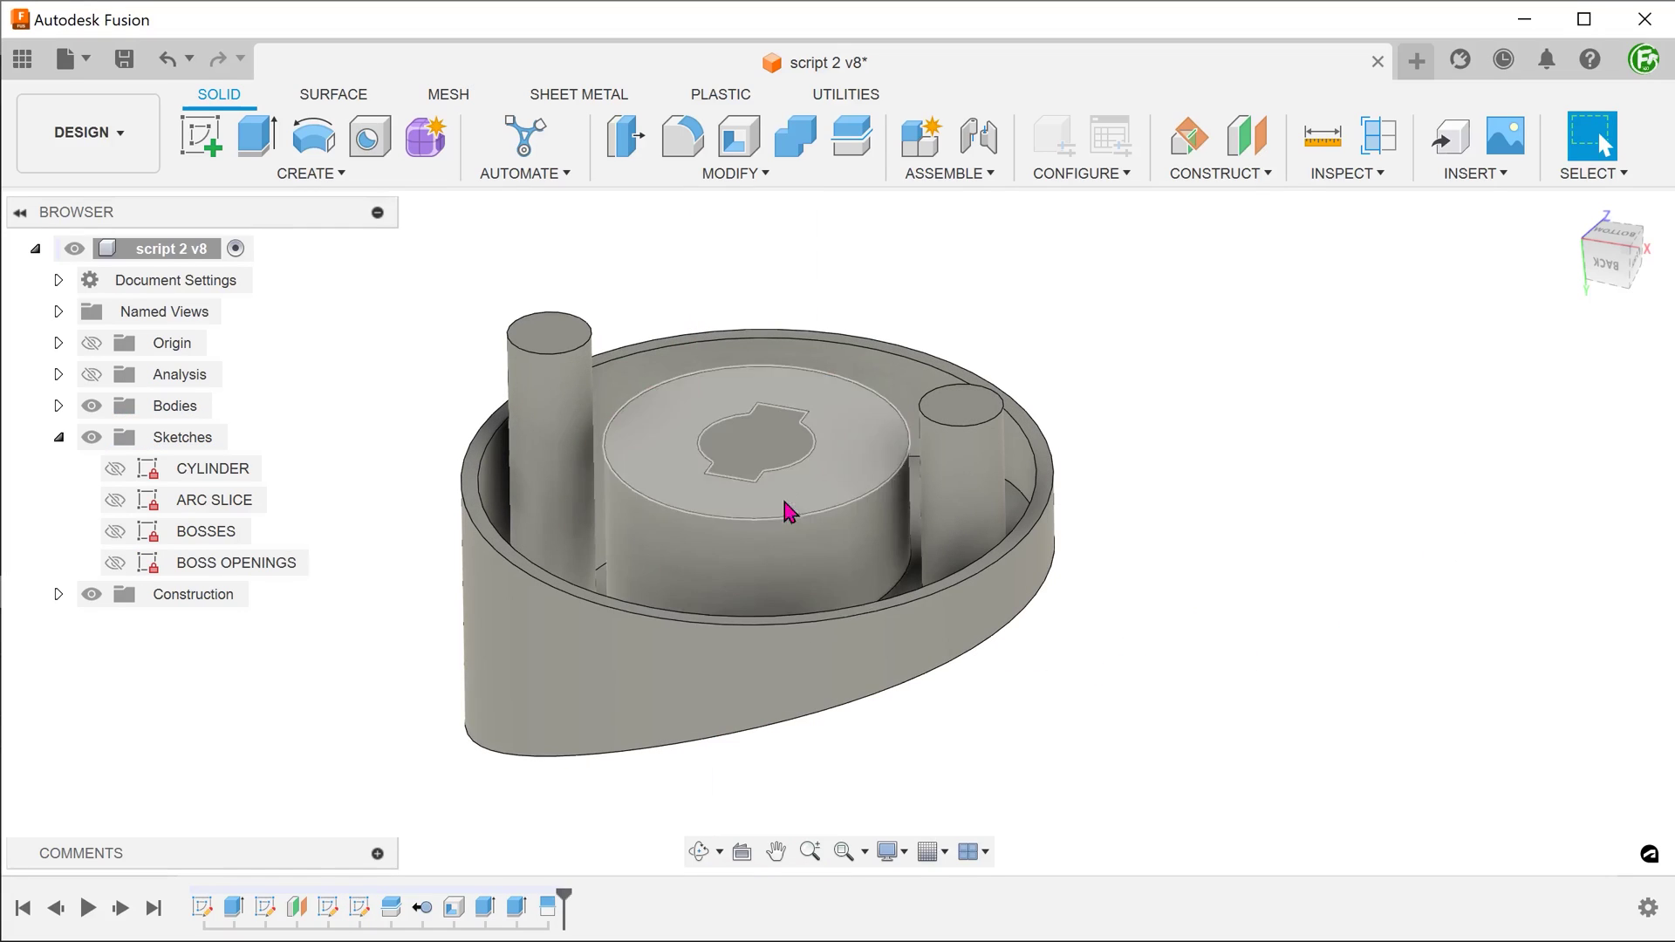
left_click(755, 446)
left_click(1057, 679)
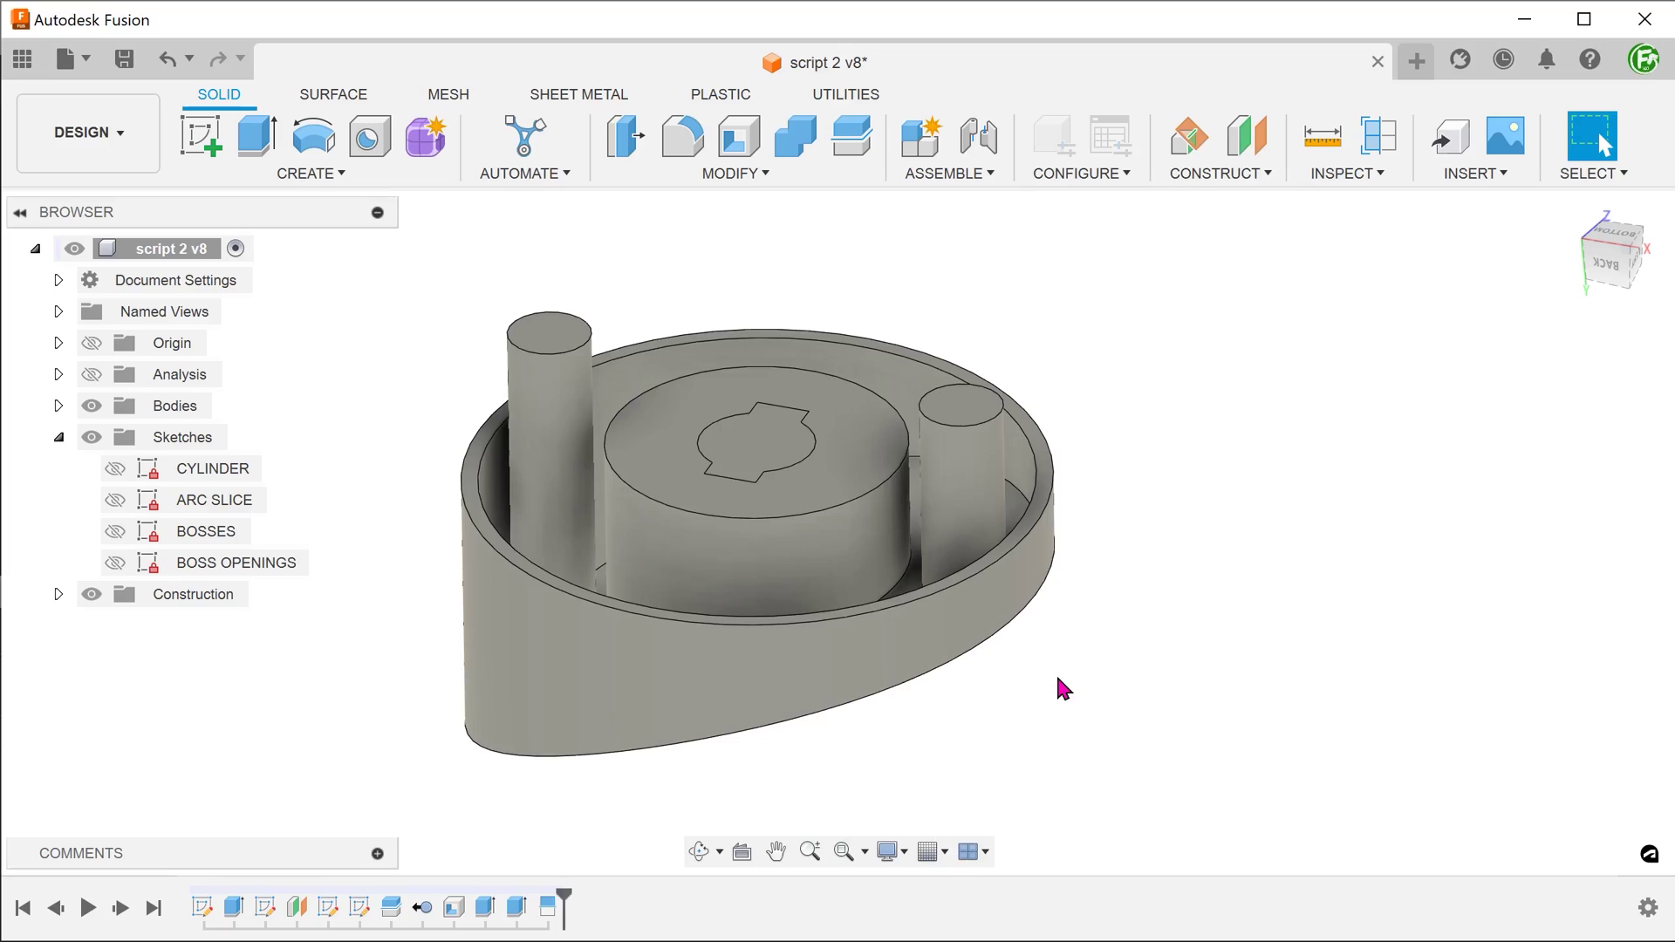
Step: Split the end face of the small boss on the flange's deeper side with its small circle from the BOSS OPENINGS sketch
left_click(115, 563)
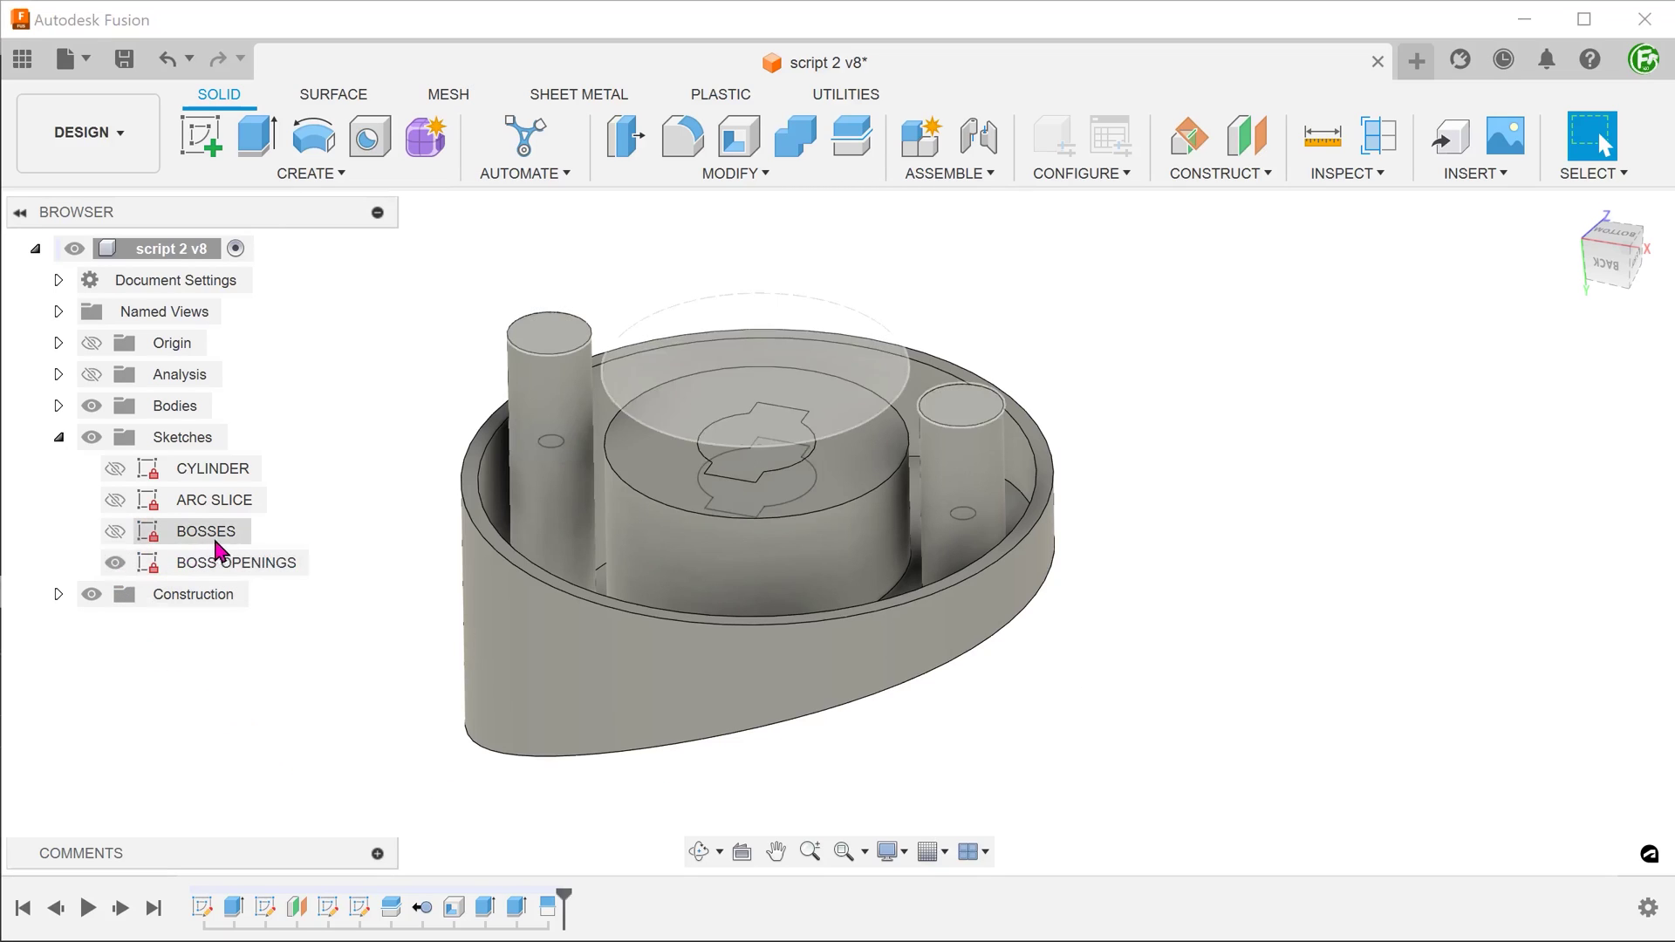
right_click(349, 373)
left_click(353, 296)
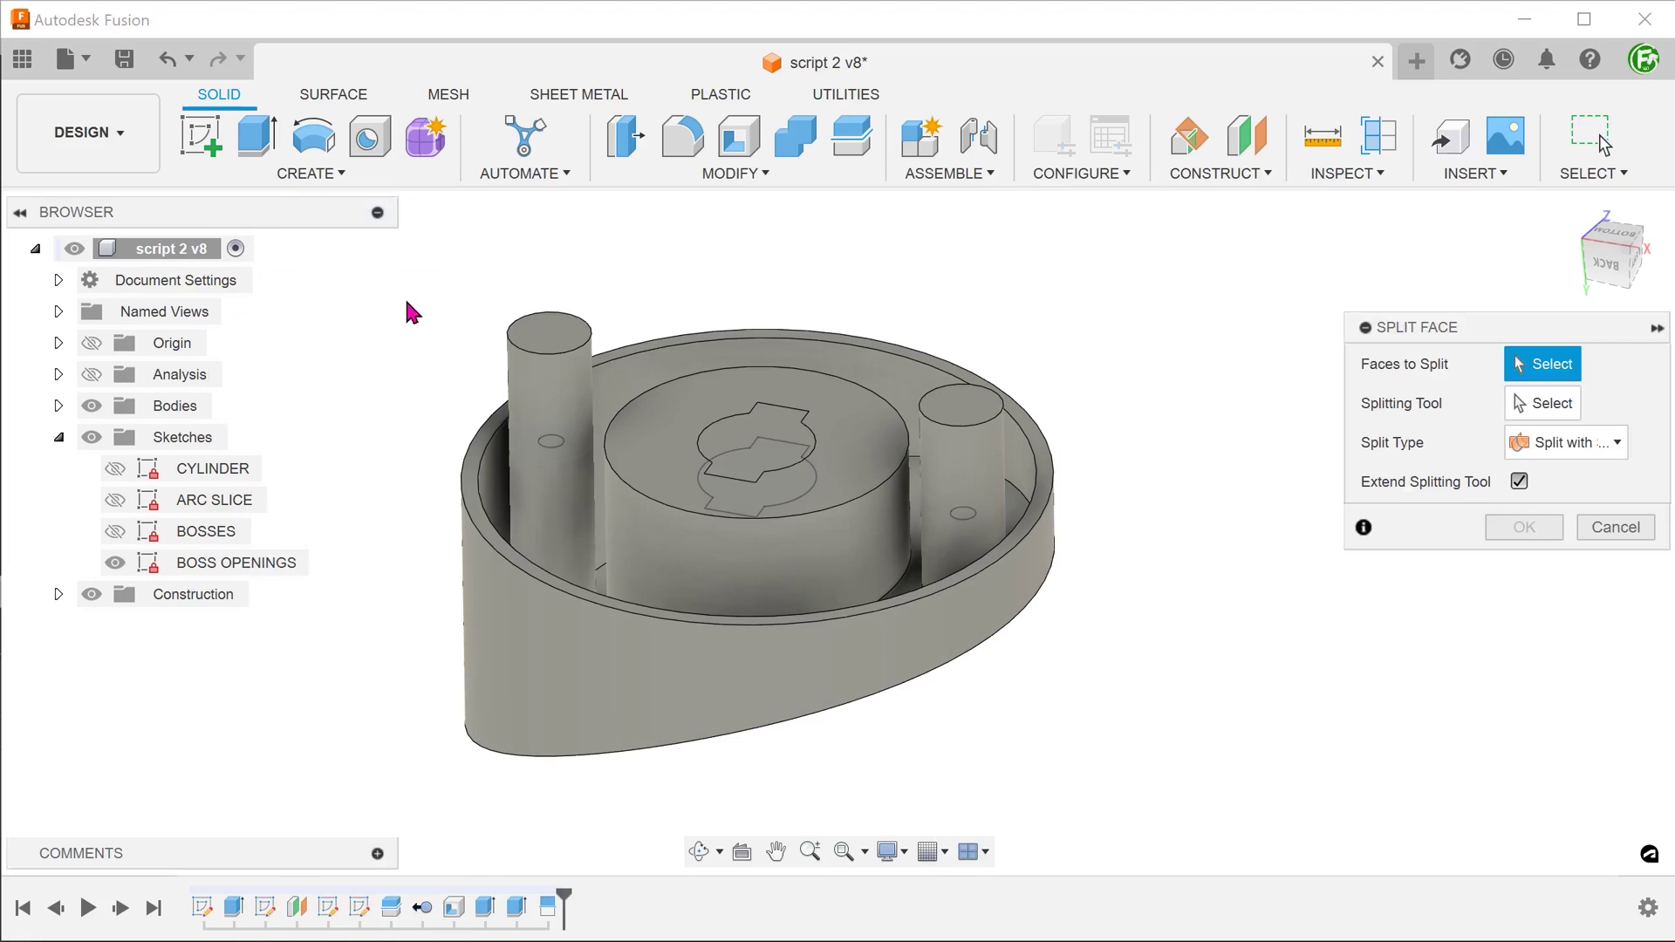
left_click(551, 338)
left_click(1522, 406)
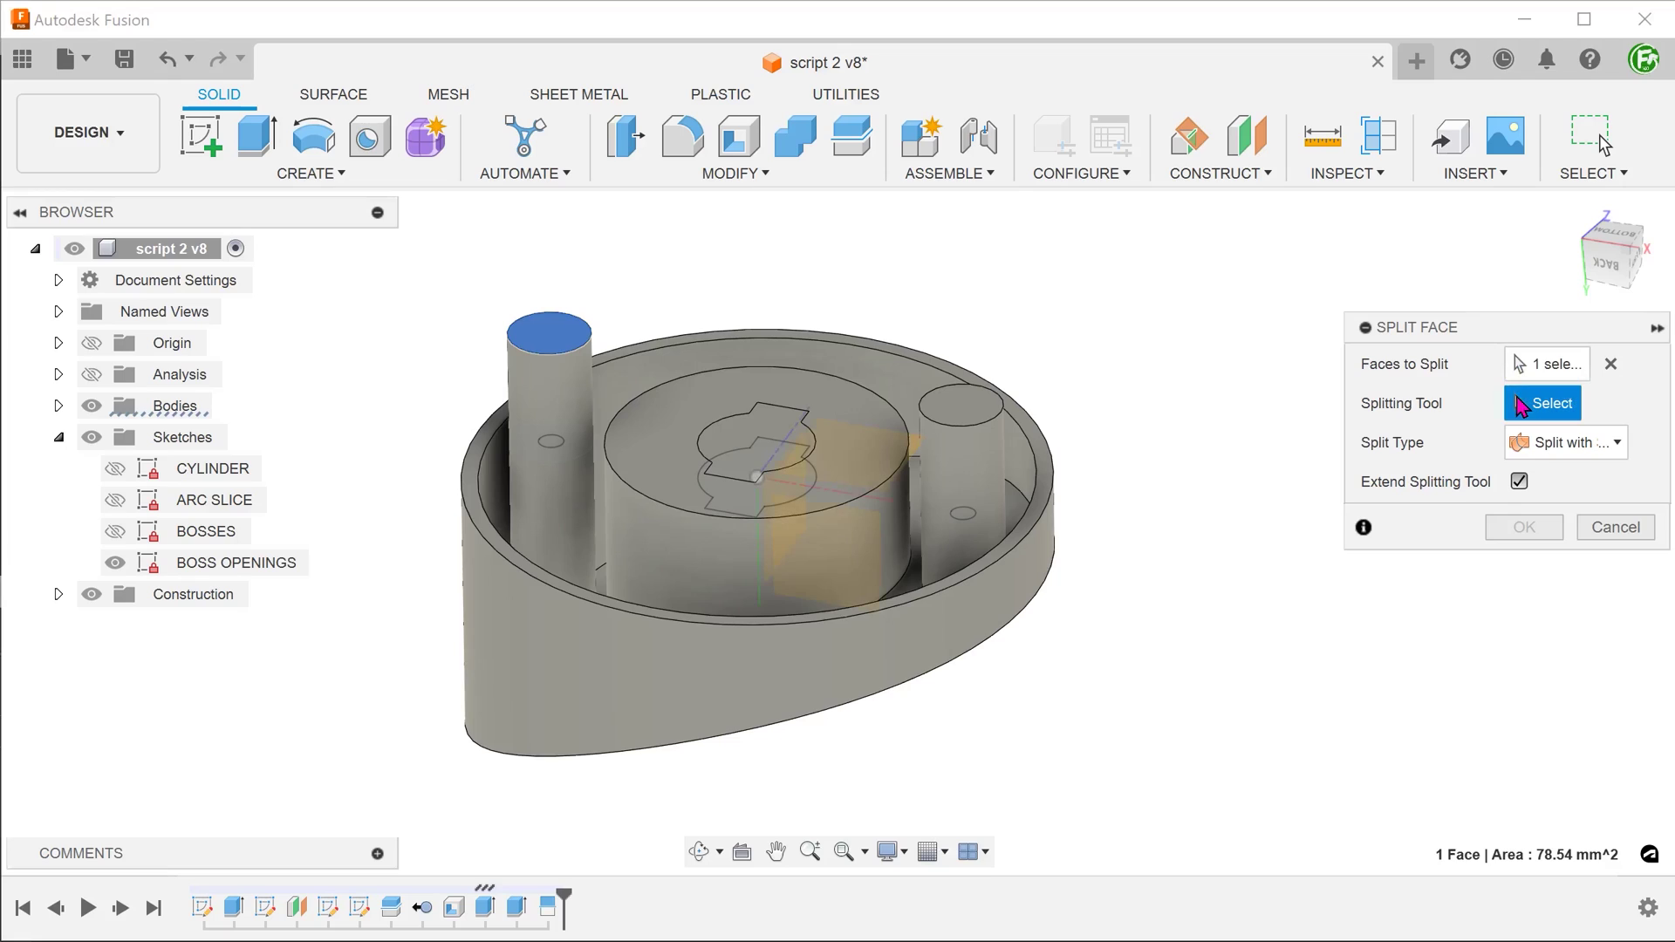
left_click(559, 456)
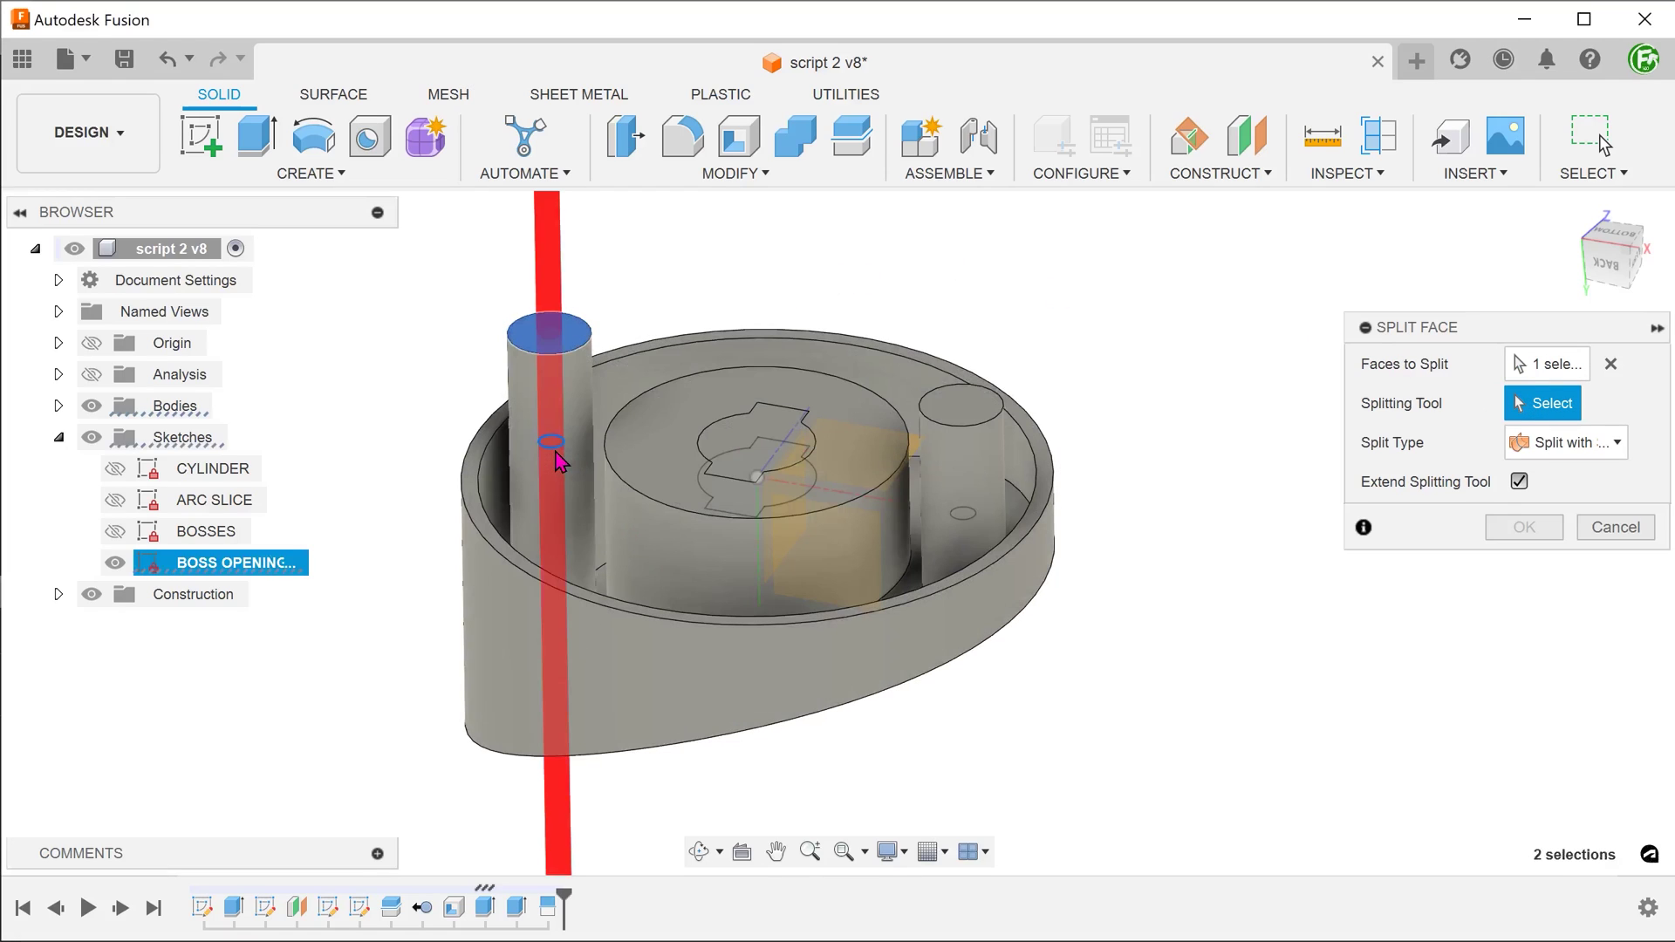
left_click(1493, 525)
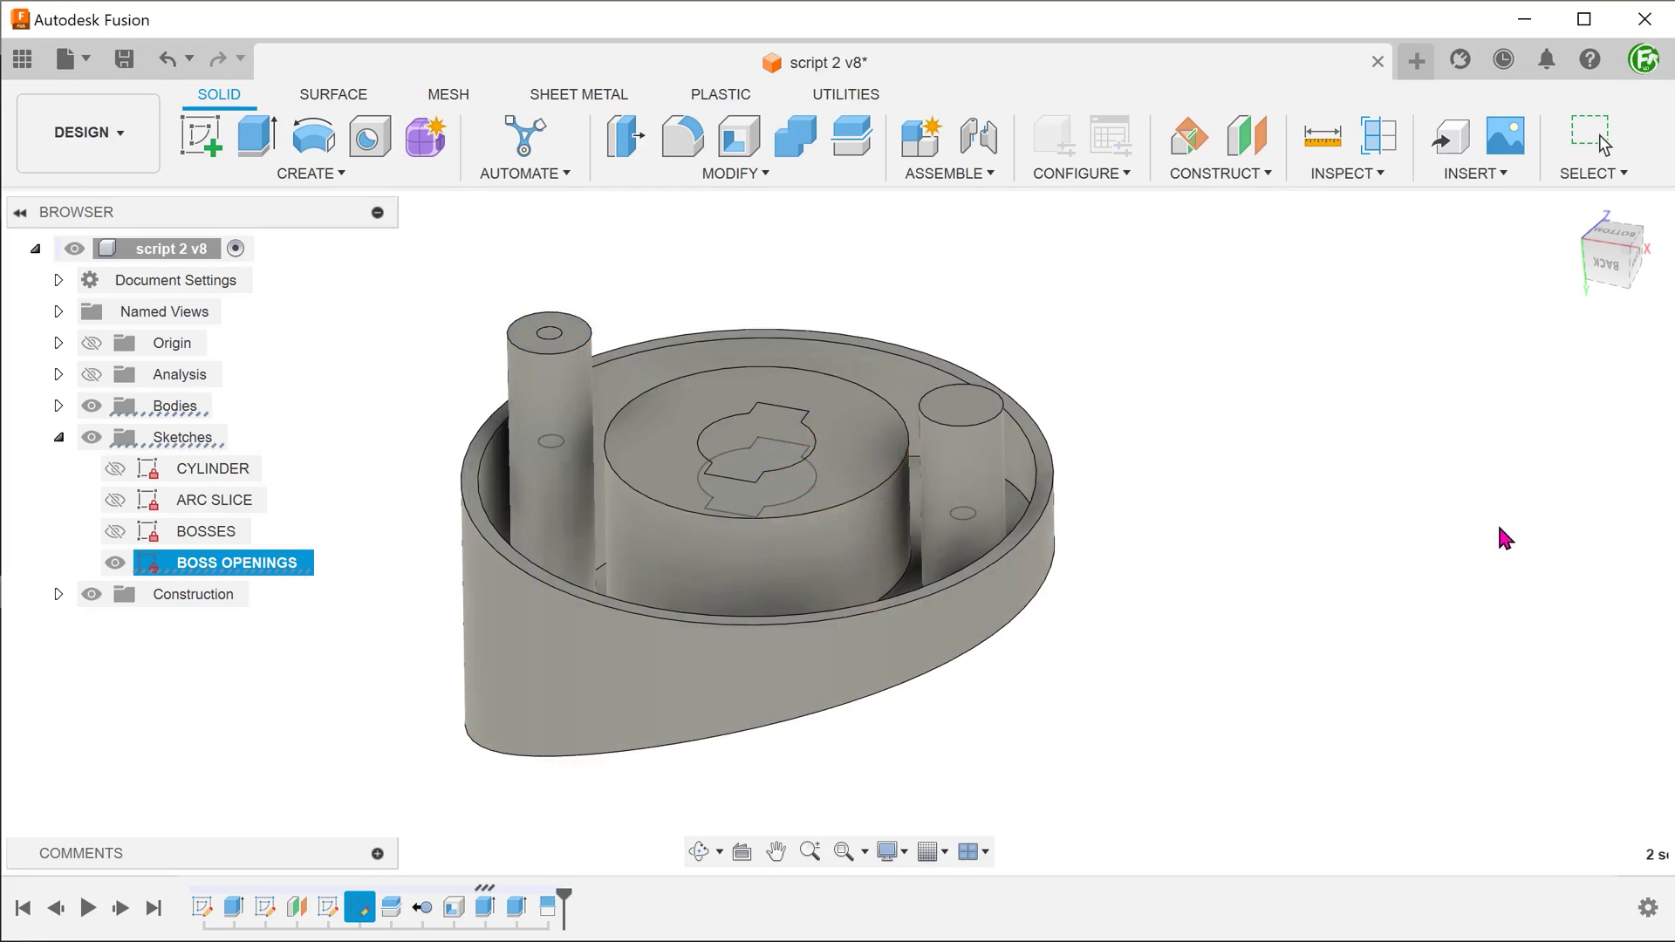
left_click(549, 335)
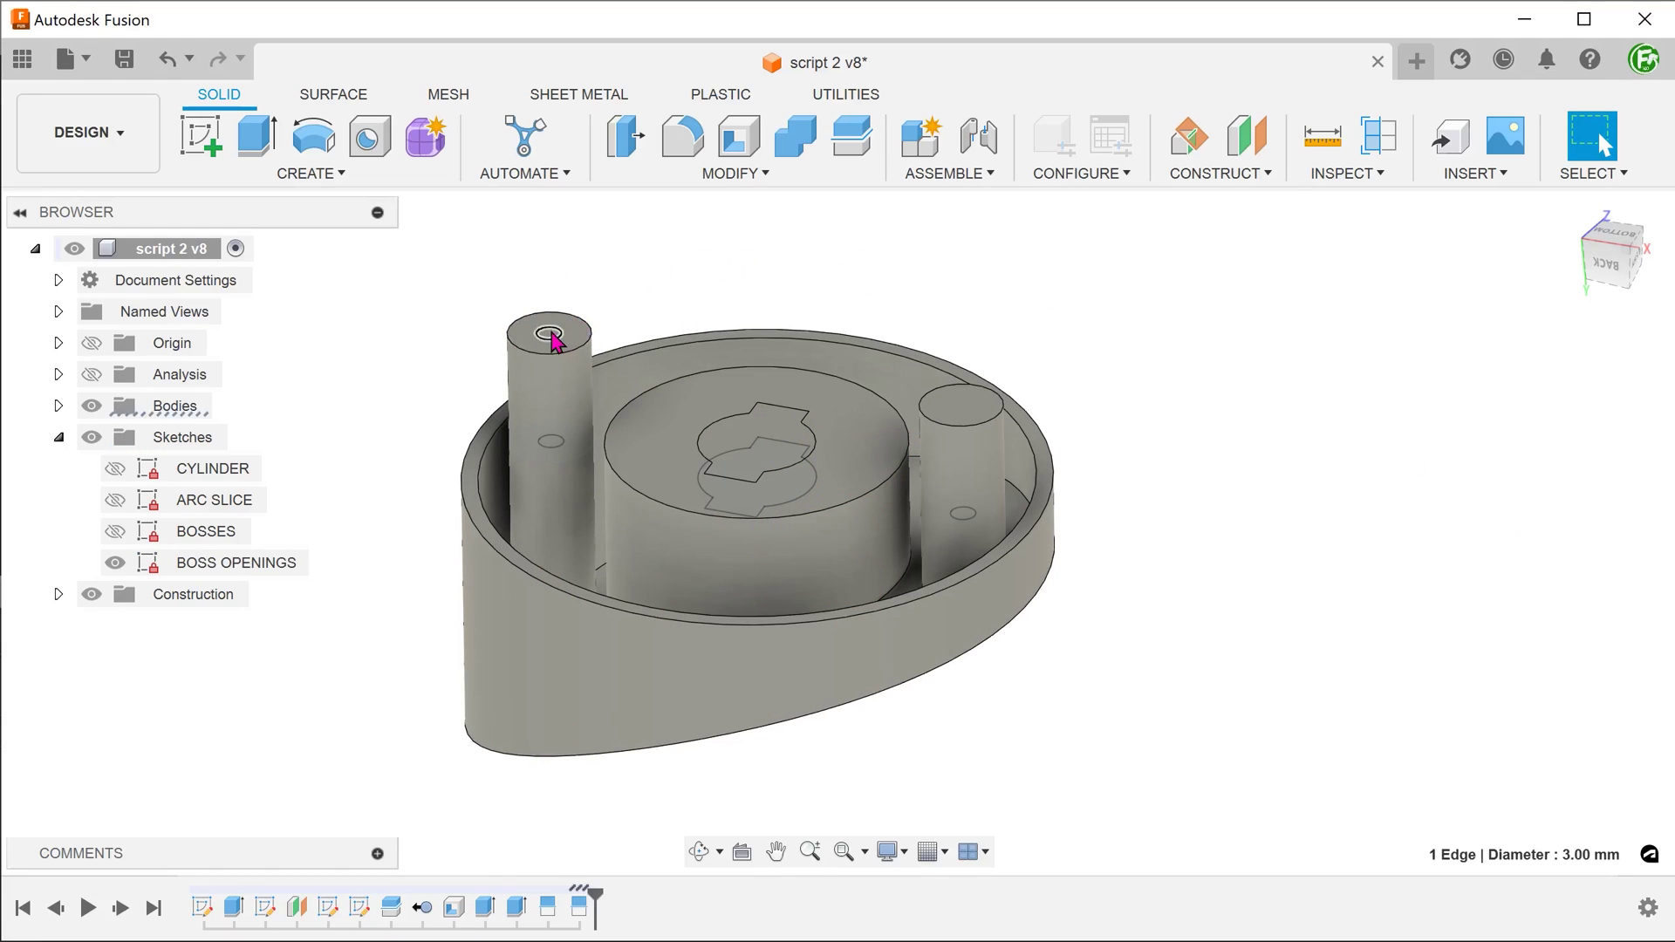
Step: Split the end face of the small boss on the flange's shallower side with its matching BOSS OPENINGS circle
right_click(820, 267)
left_click(859, 194)
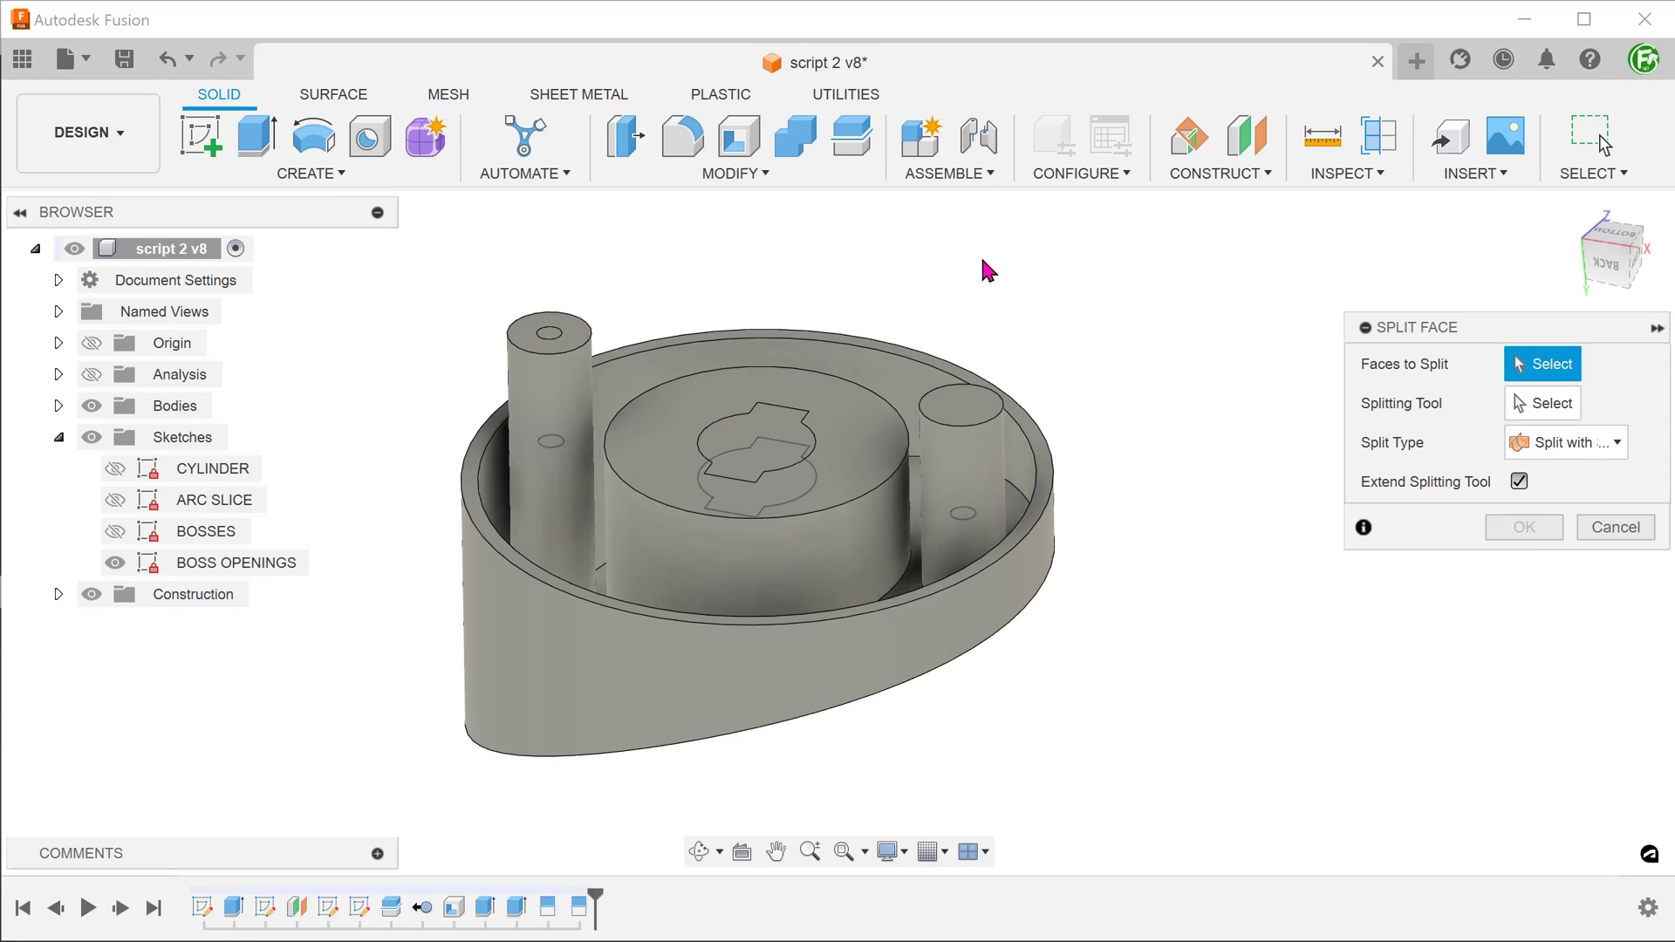
left_click(967, 408)
left_click(1542, 403)
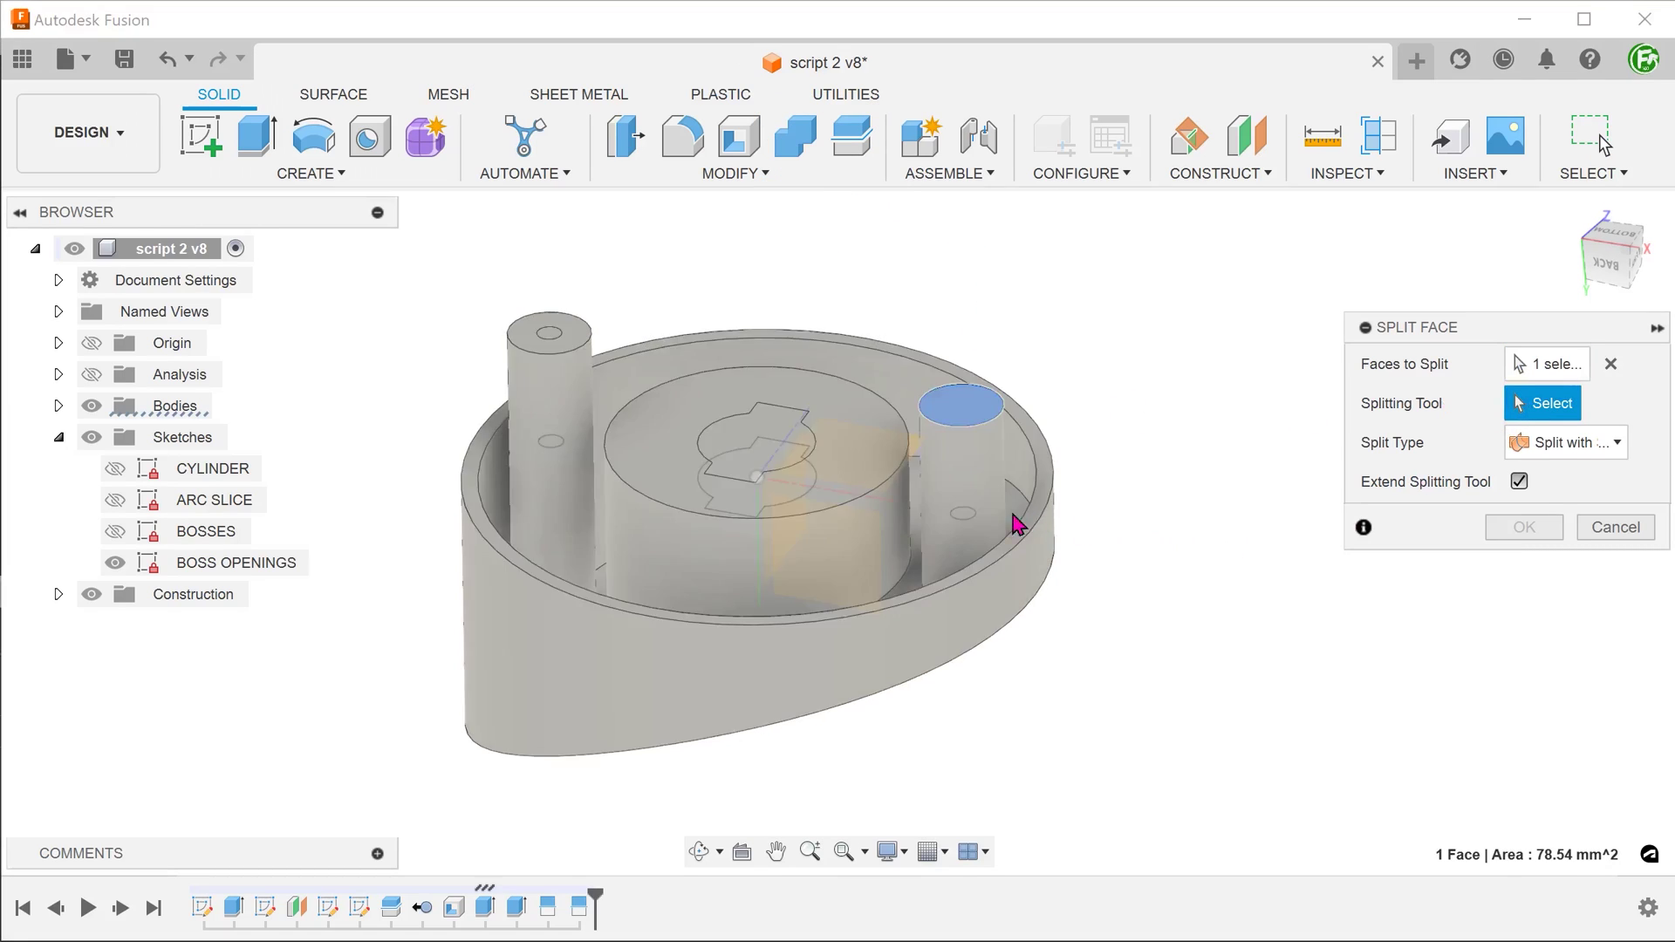
left_click(964, 516)
left_click(1519, 528)
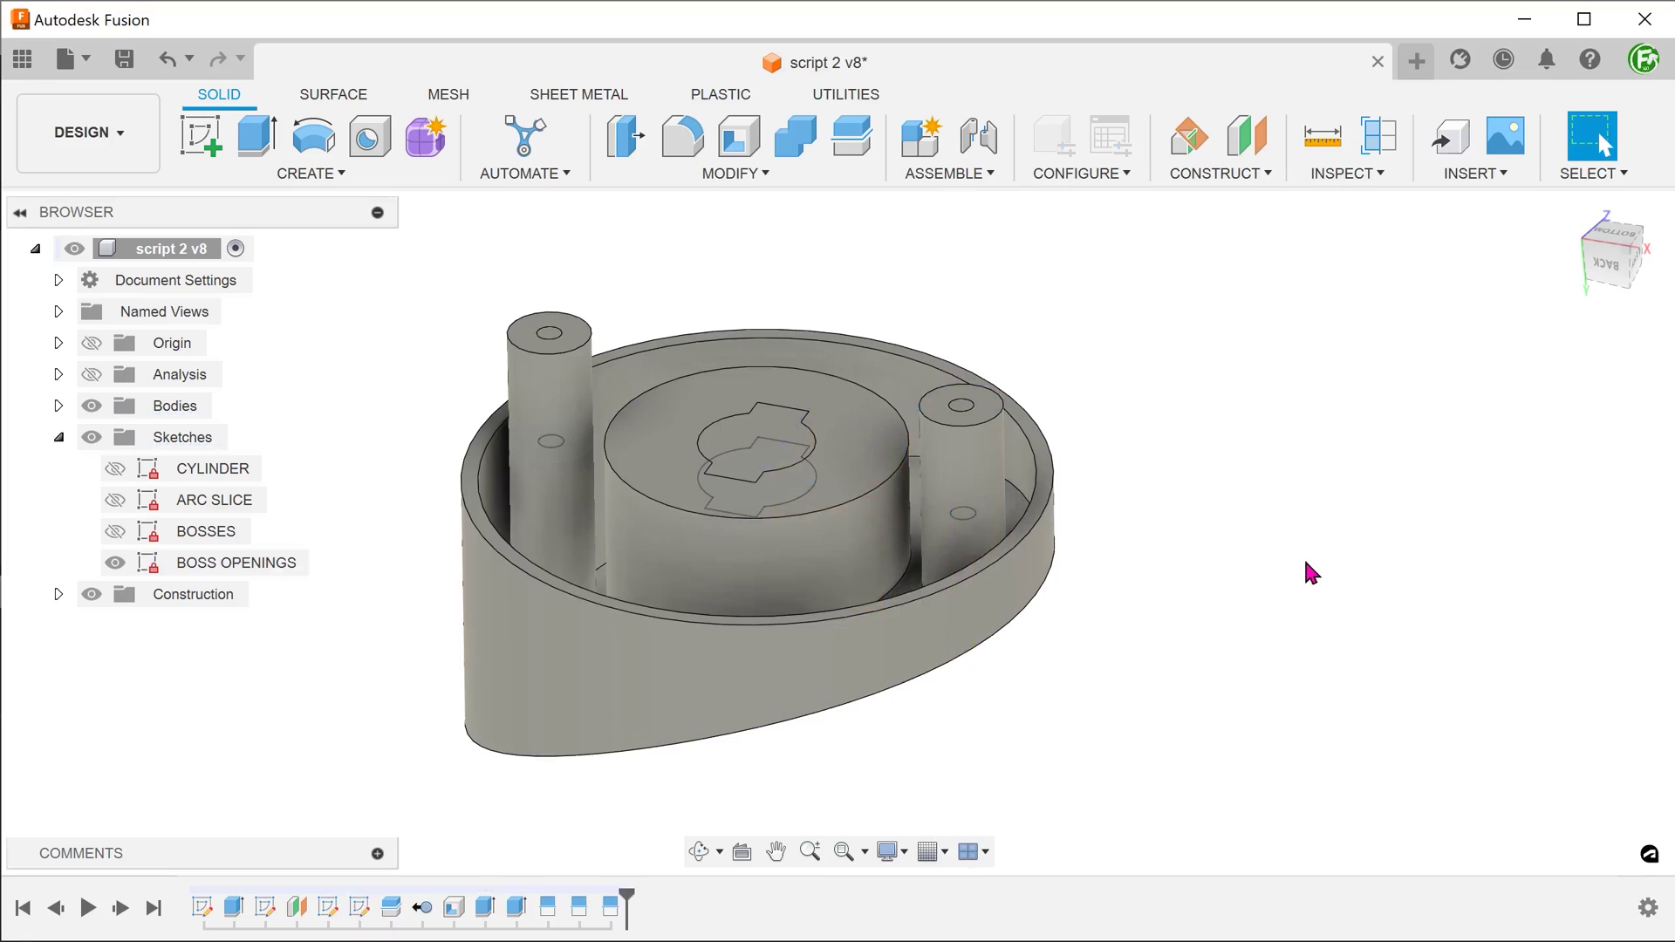
Step: Hide the BOSS OPENINGS sketch and check the three split opening faces by selecting each, finally clearing the selection
left_click(115, 563)
left_click(478, 412)
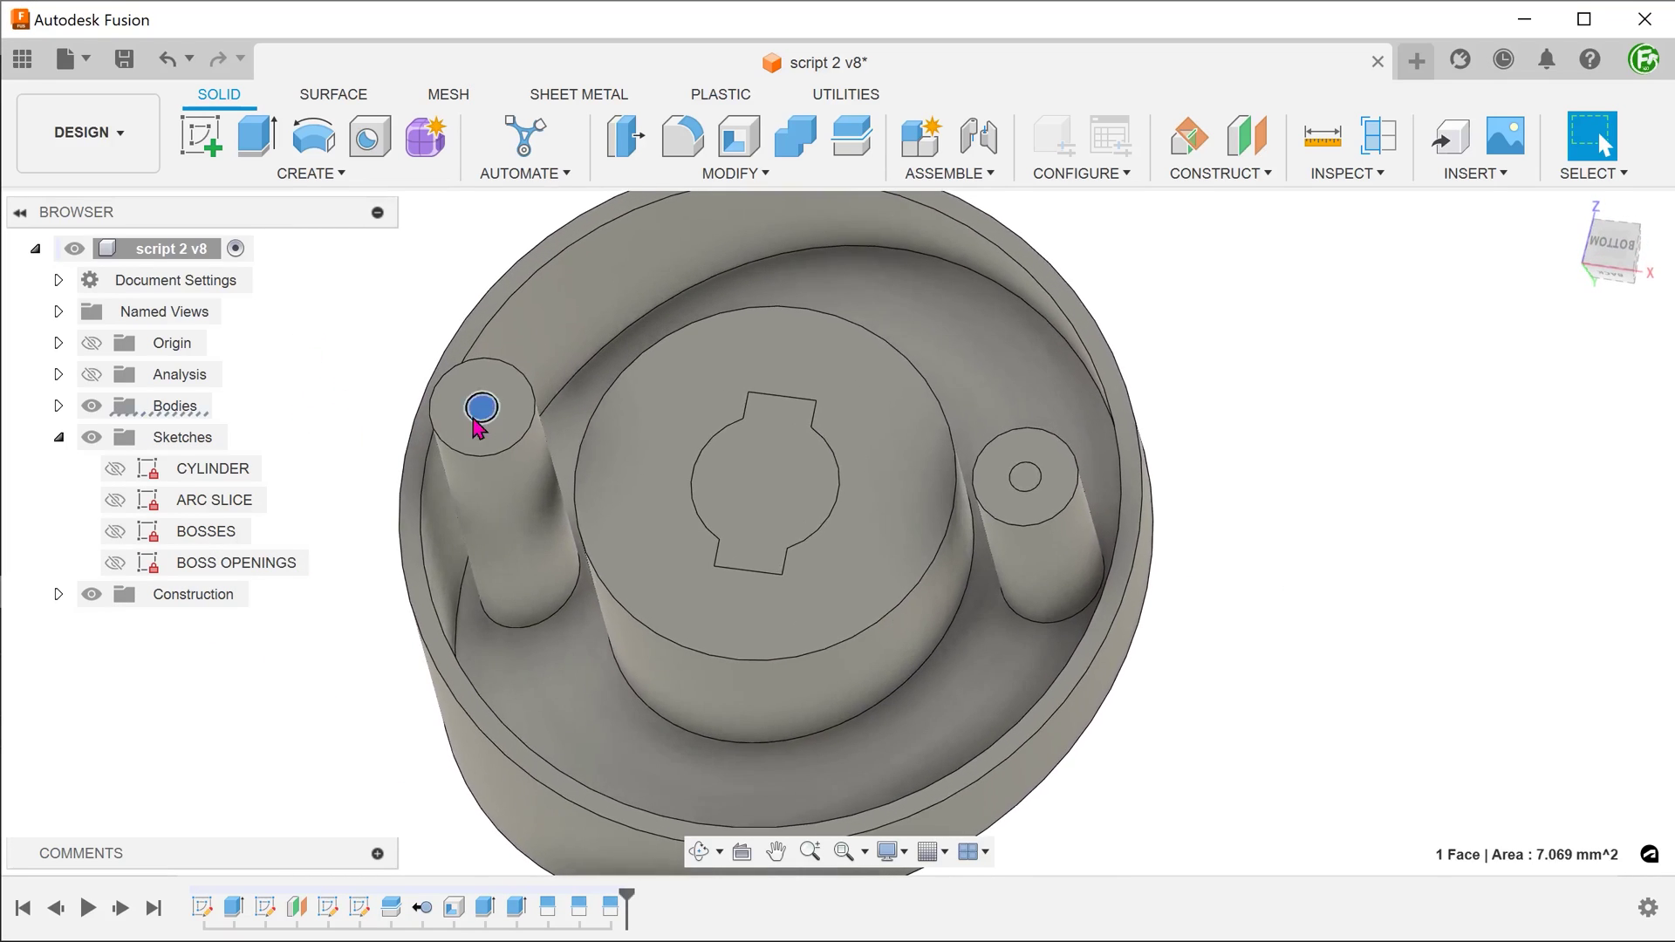
left_click(779, 482)
left_click(1031, 480)
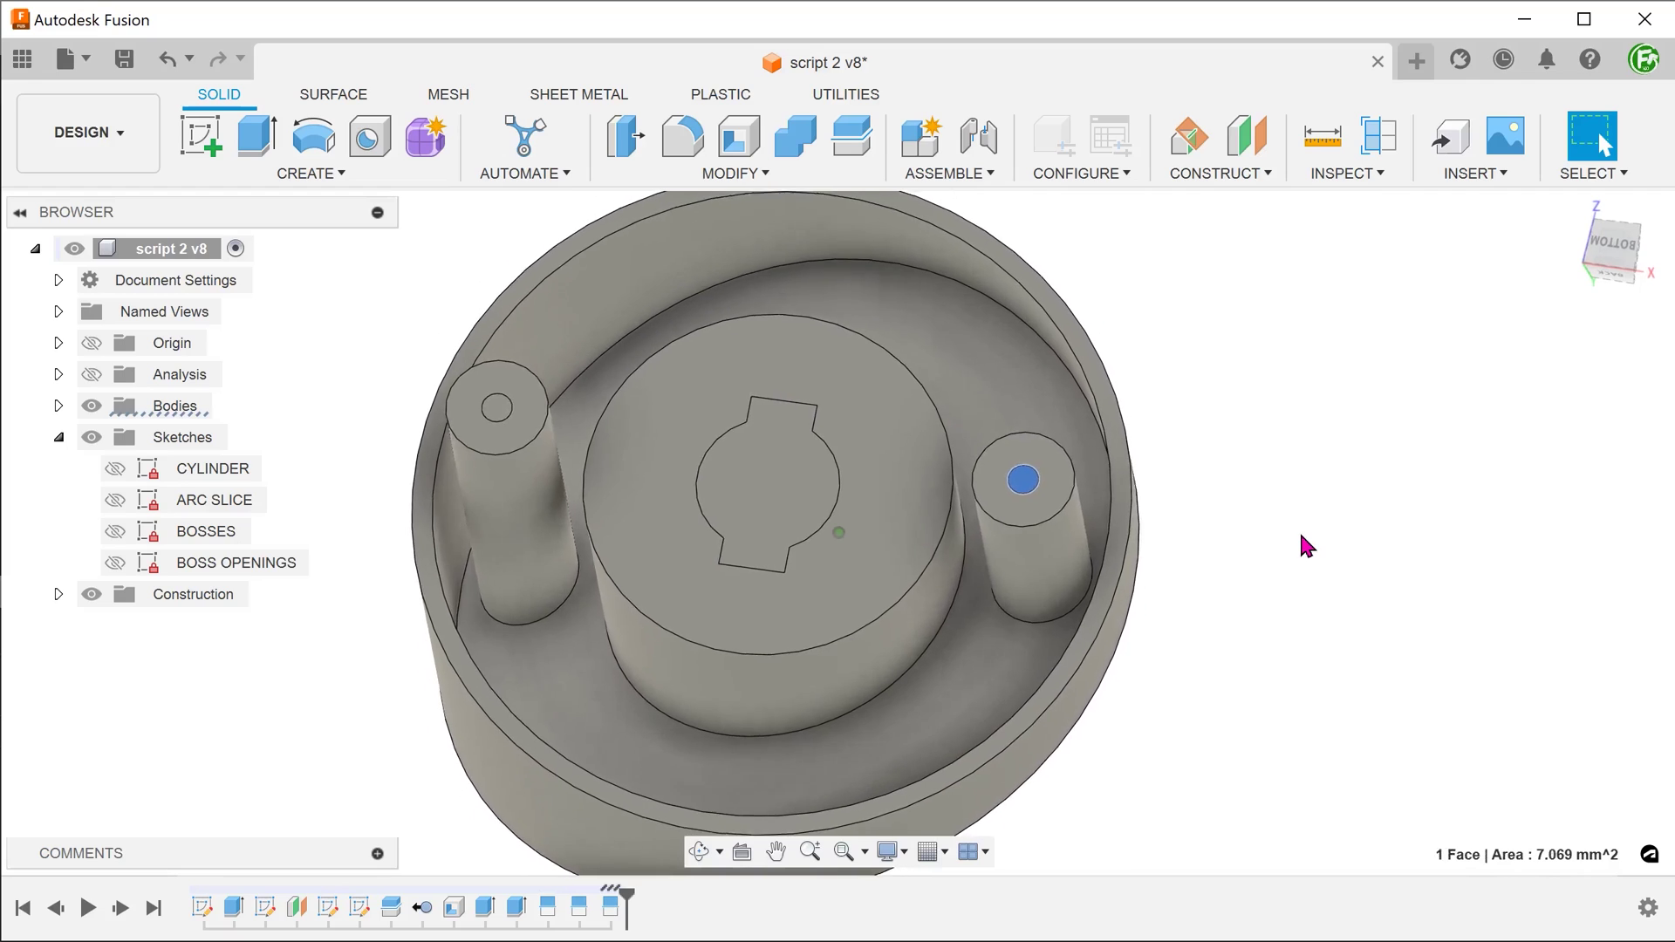
left_click(1300, 529)
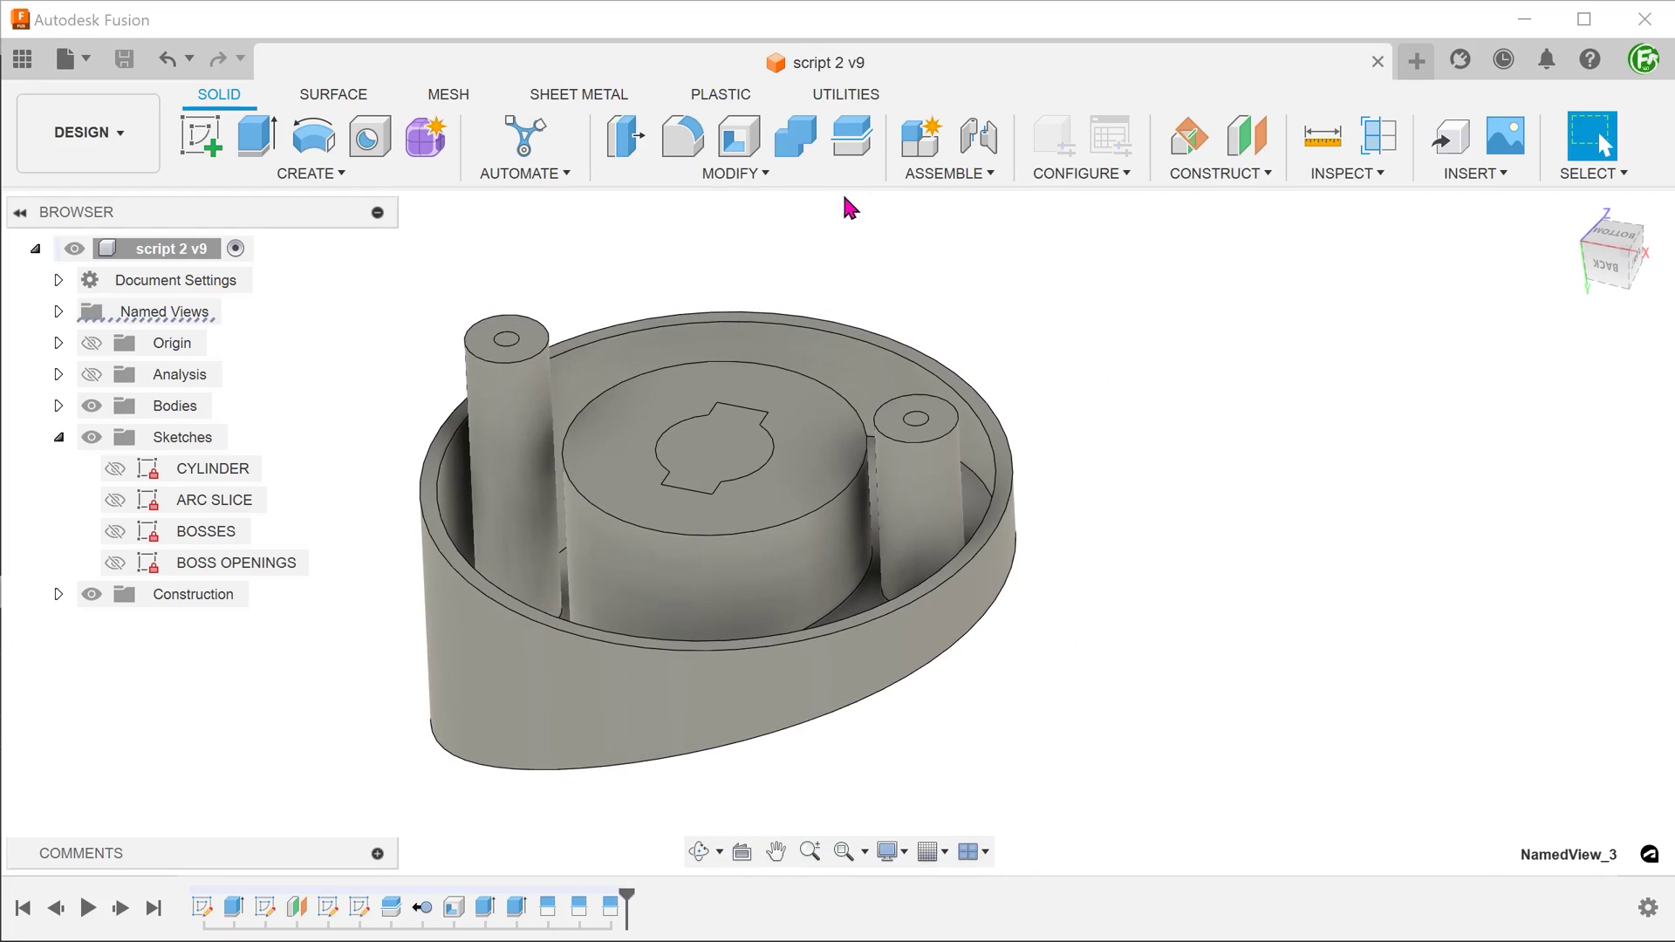
Step: Shell the body inward by 2 mm with tangent chaining off, removing the three split boss opening faces and the large slanted curved base face
left_click(745, 173)
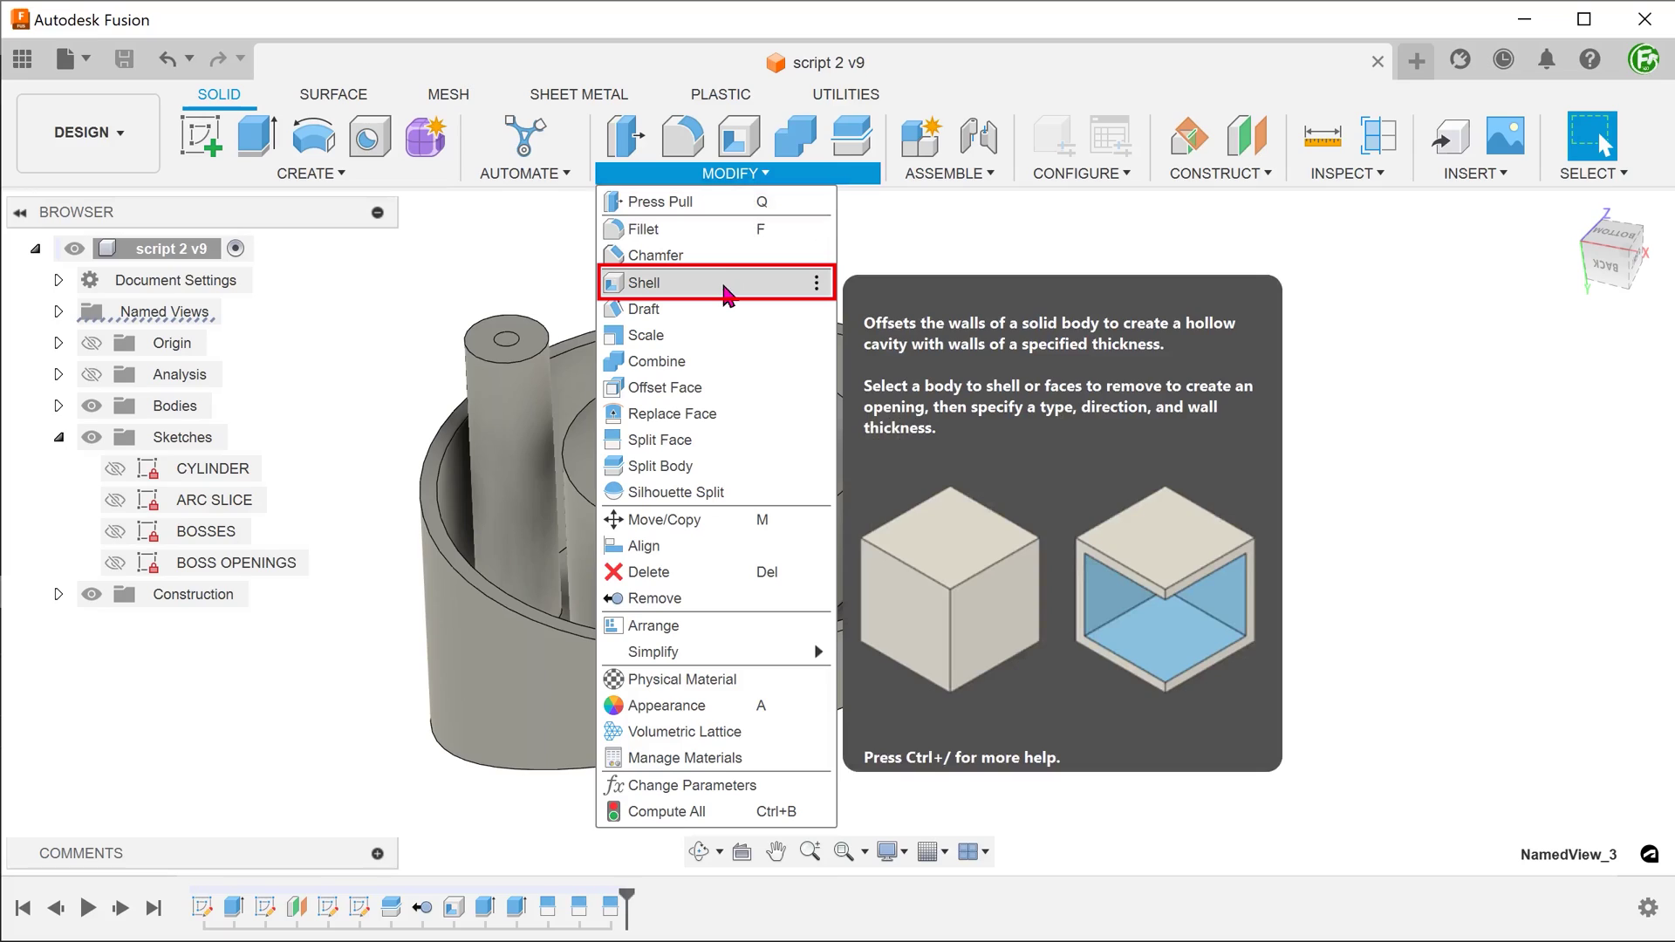
left_click(726, 287)
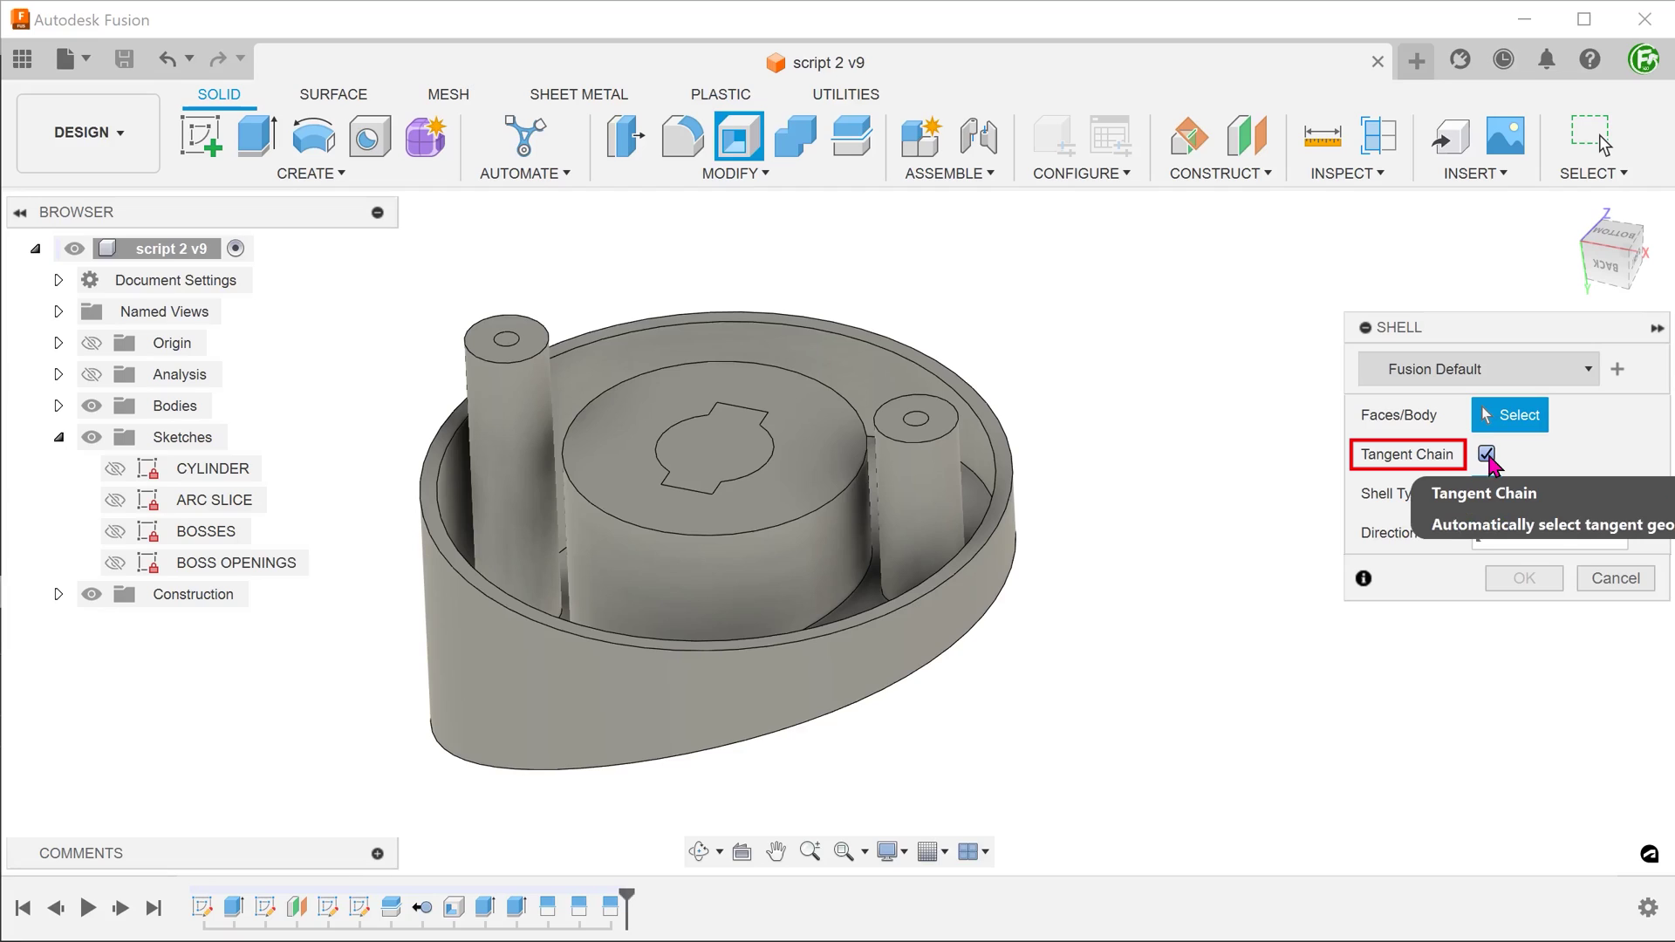
left_click(1486, 454)
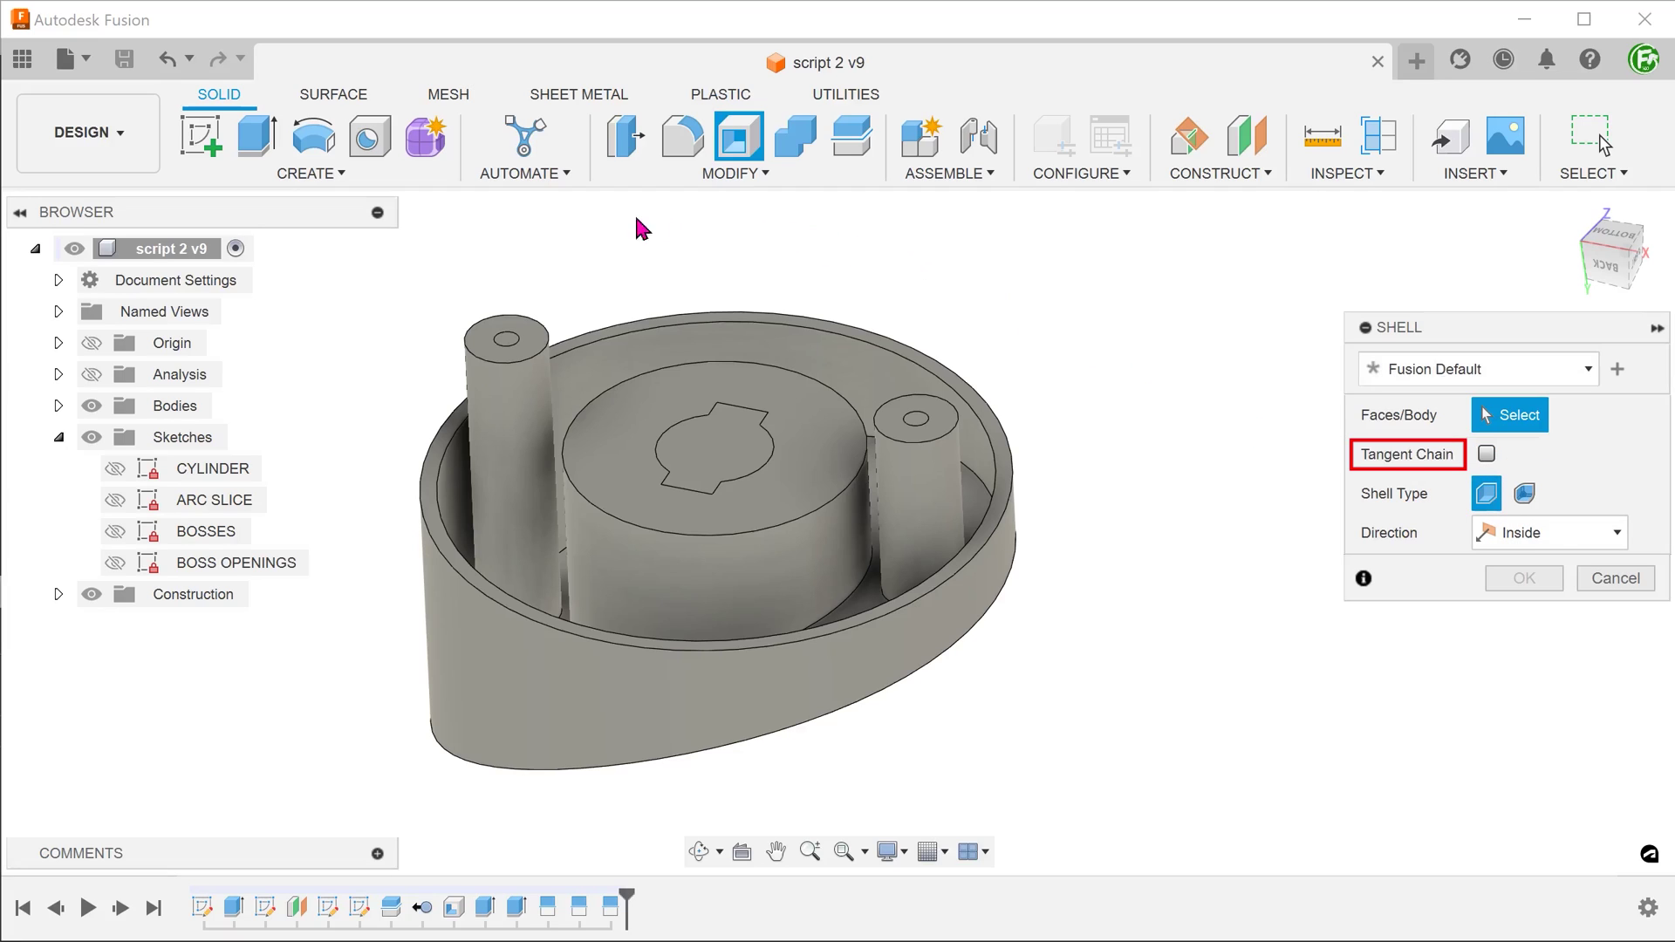
left_click(505, 221)
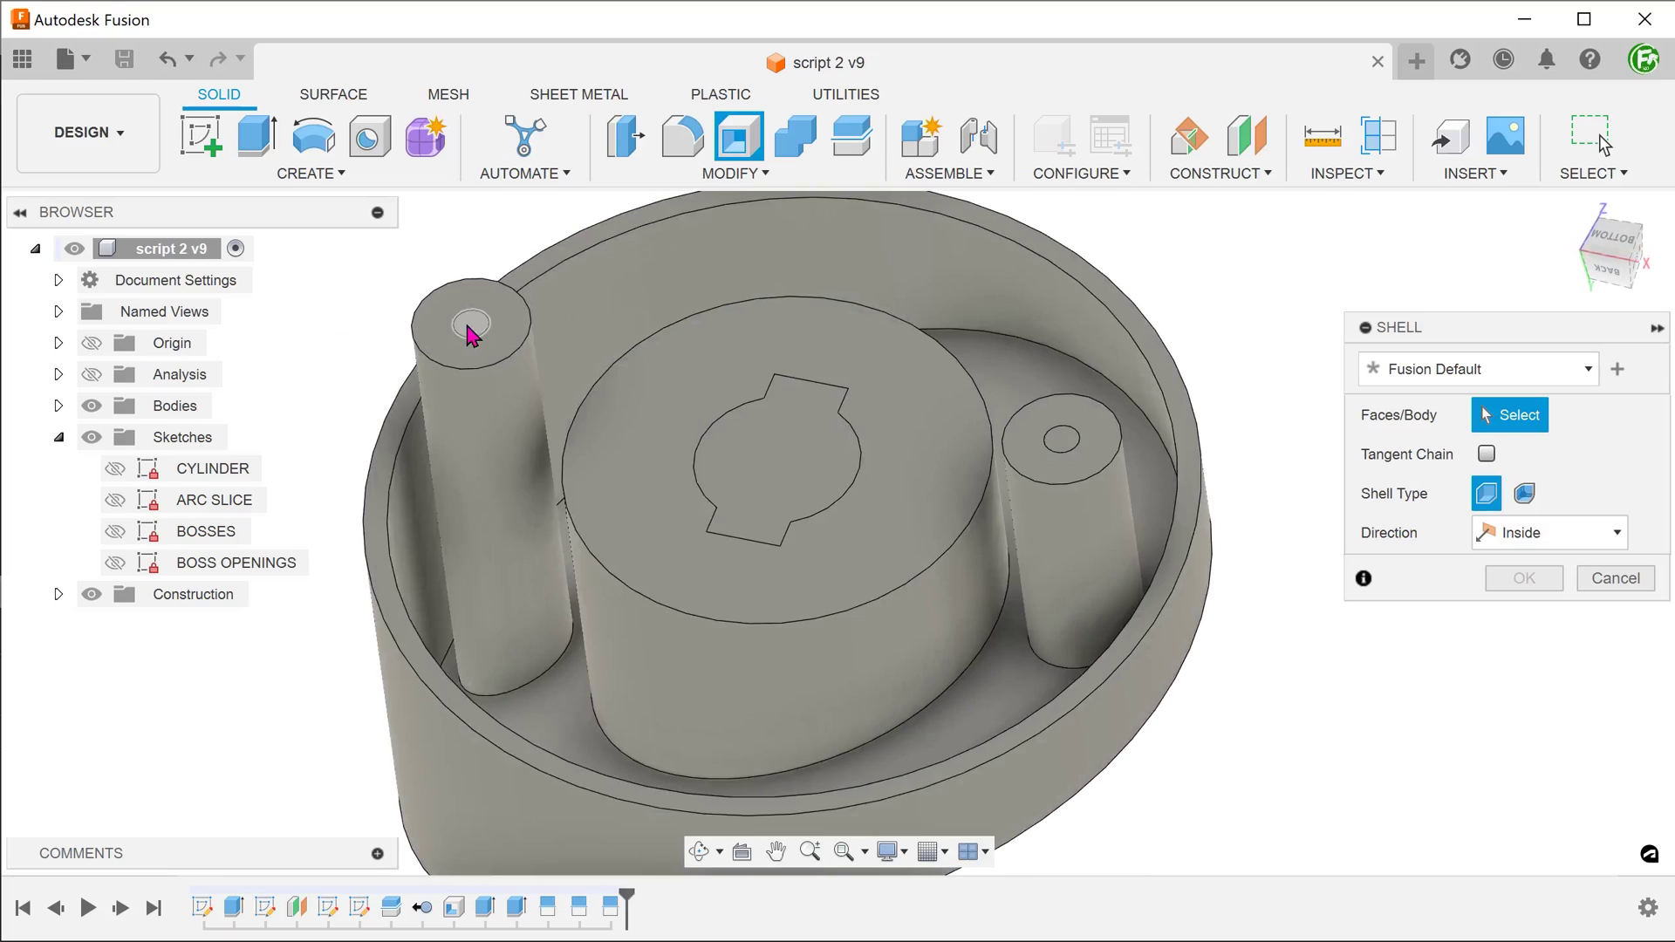
left_click(469, 329)
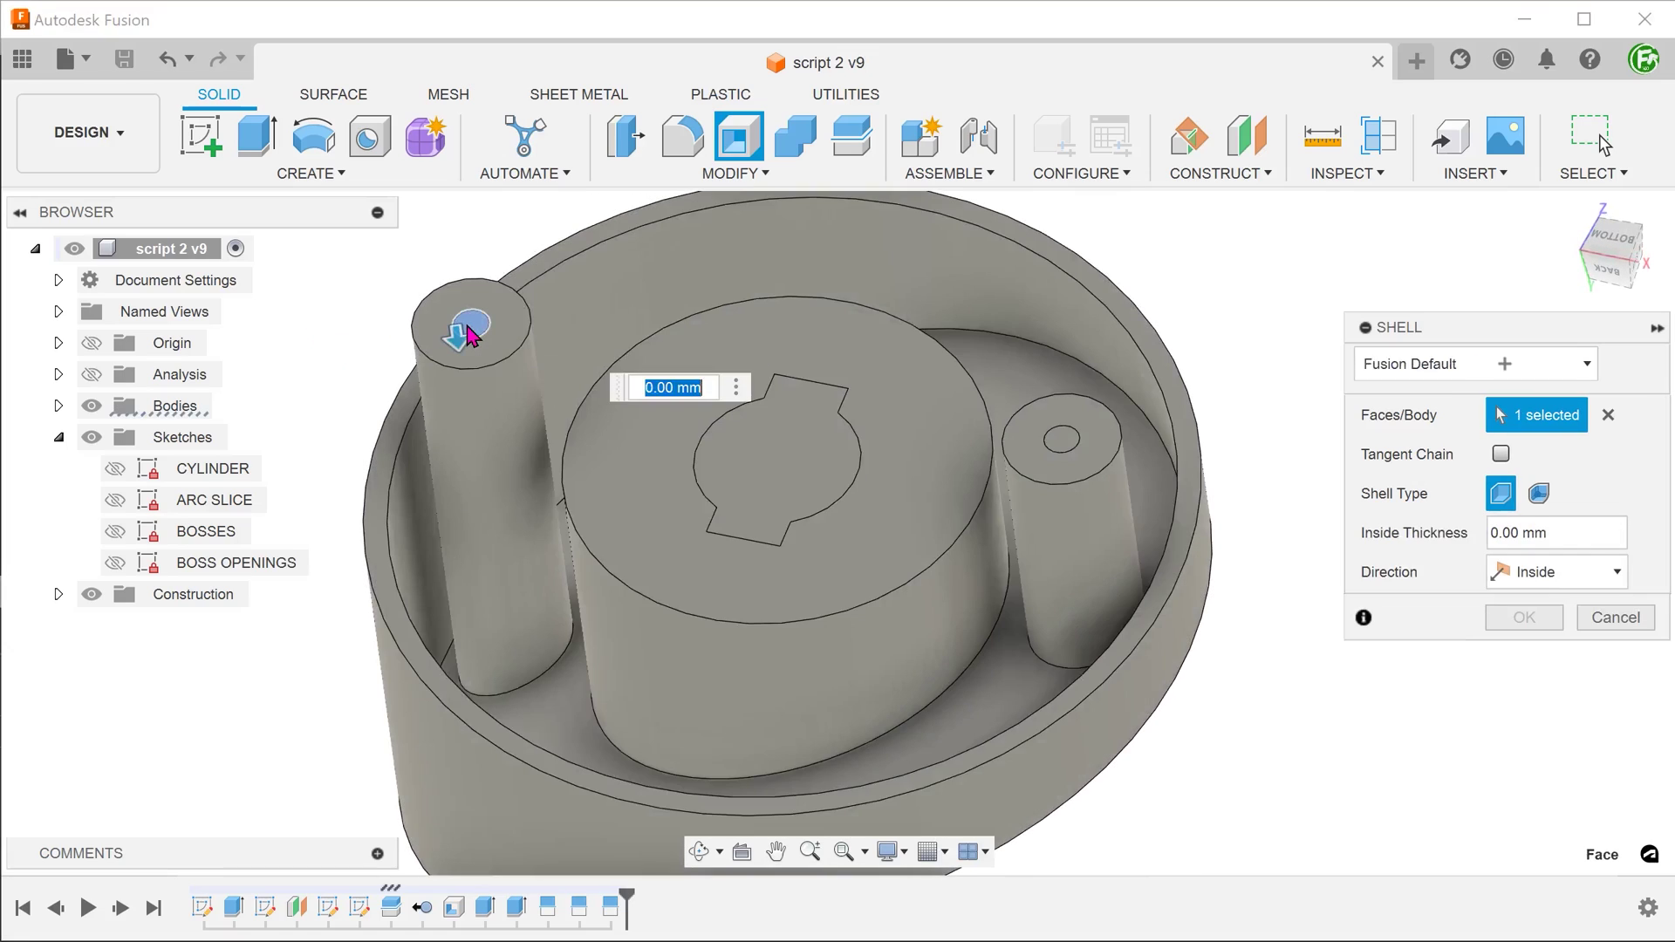
left_click(762, 471)
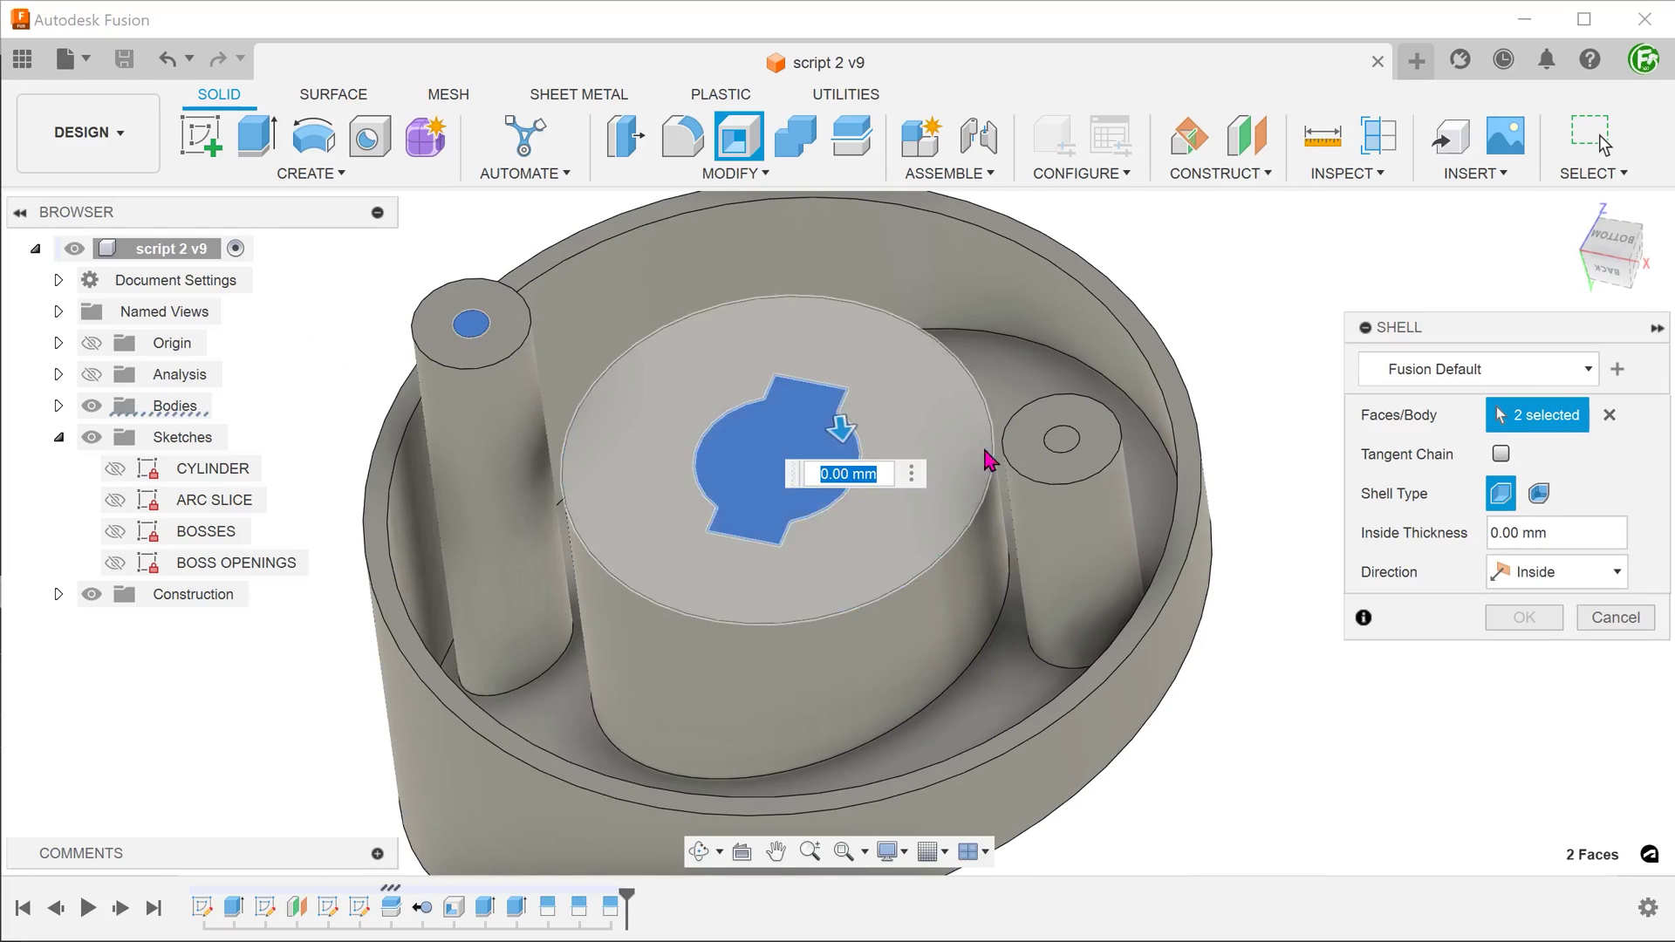
left_click(1062, 443)
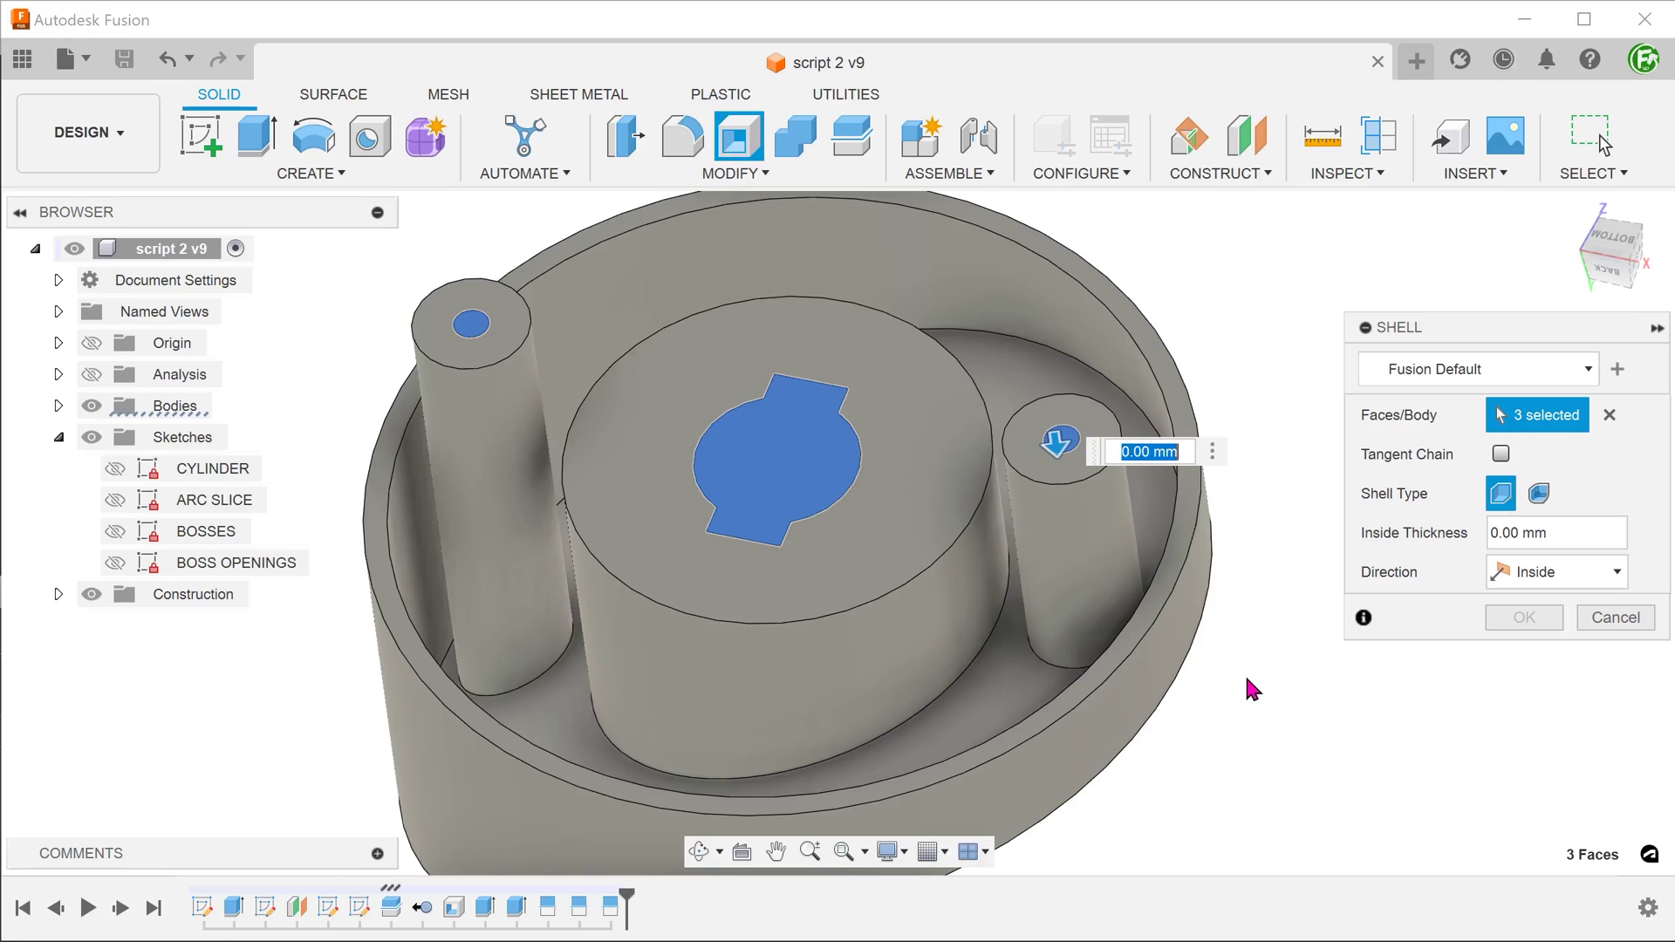
middle_click_drag(1247, 677, 1058, 758, "shift")
left_click(908, 722)
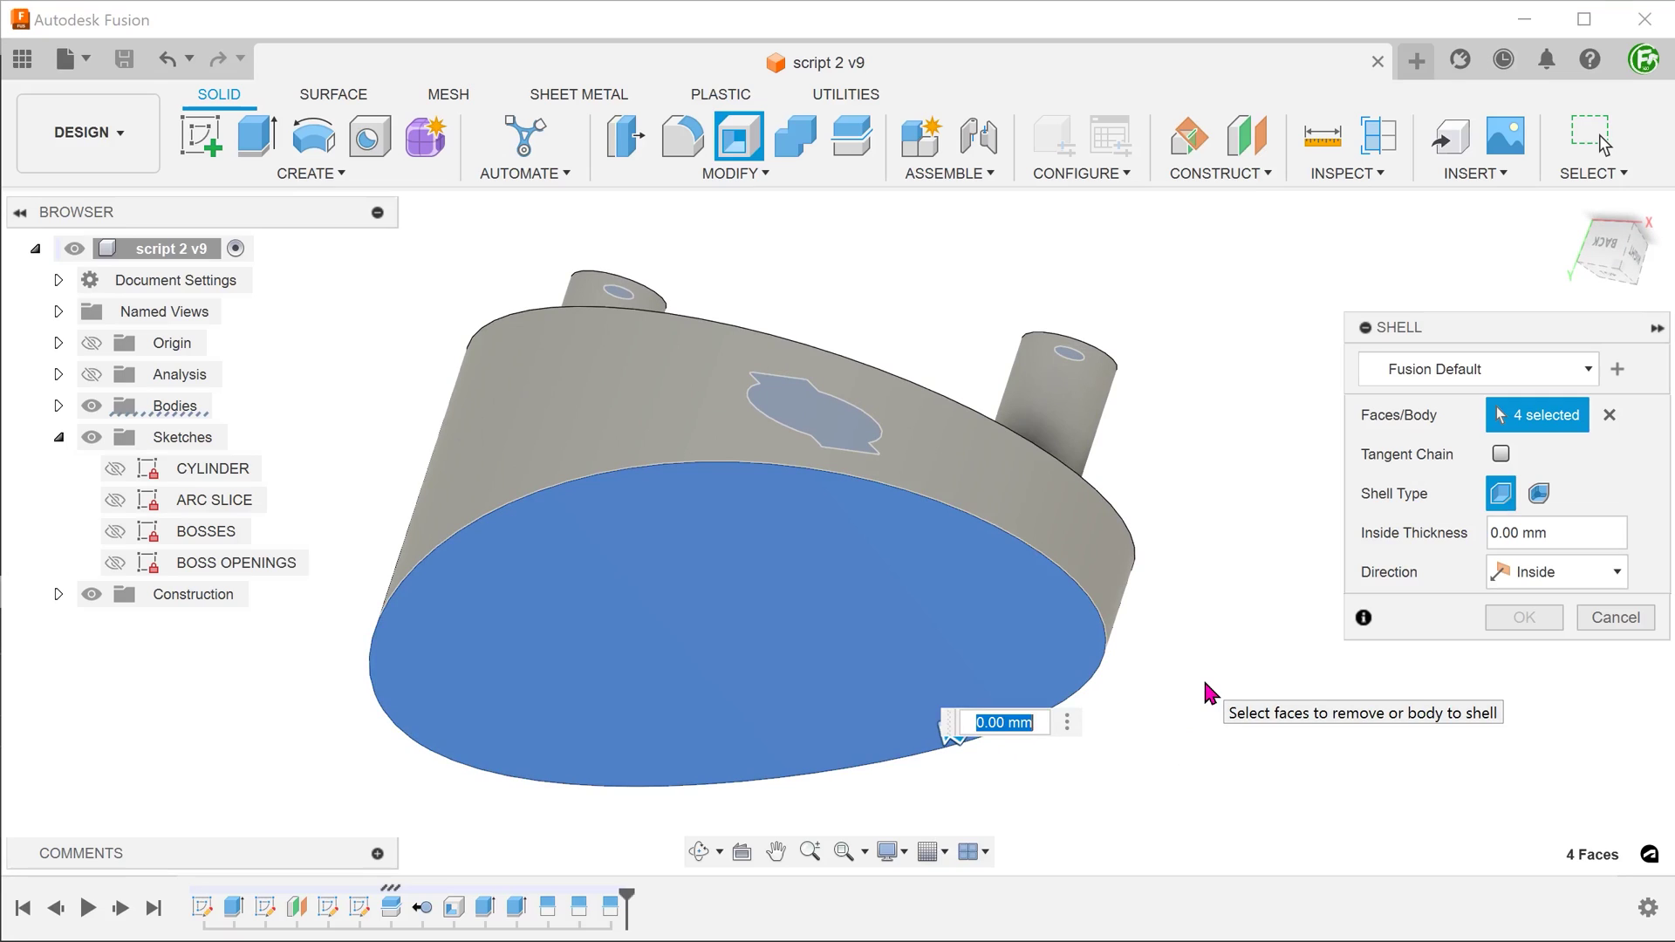
type("2")
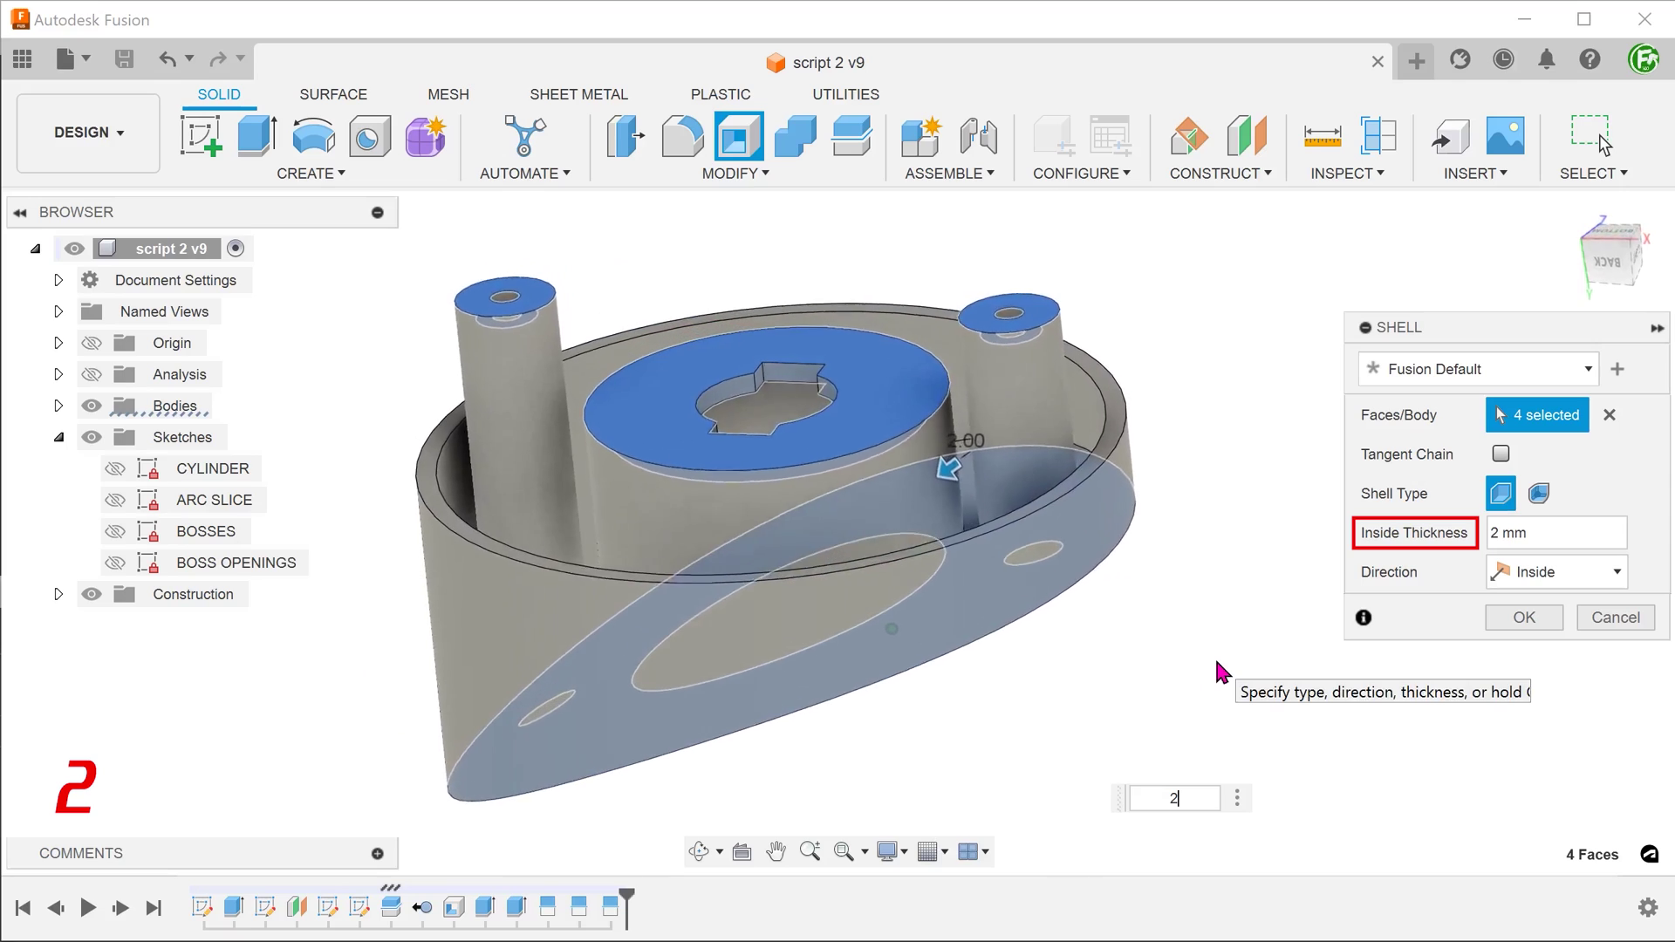
left_click(1522, 616)
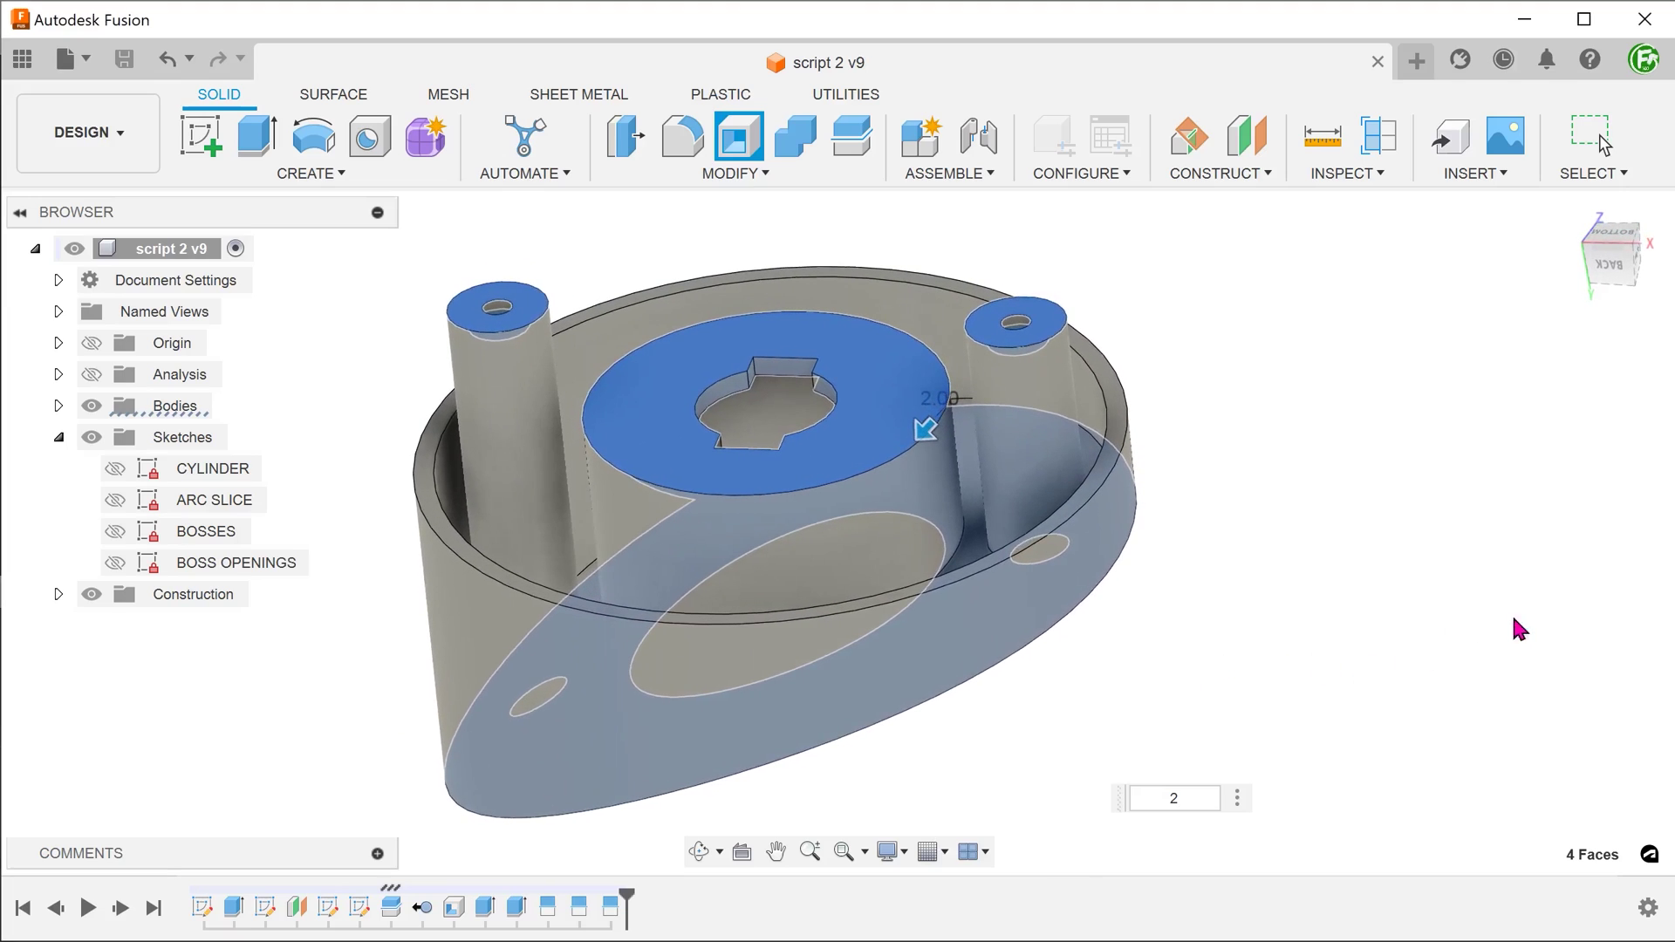
Step: Show the section analysis to inspect the hollowed bosses and wall thickness, and hide it again
left_click(92, 374)
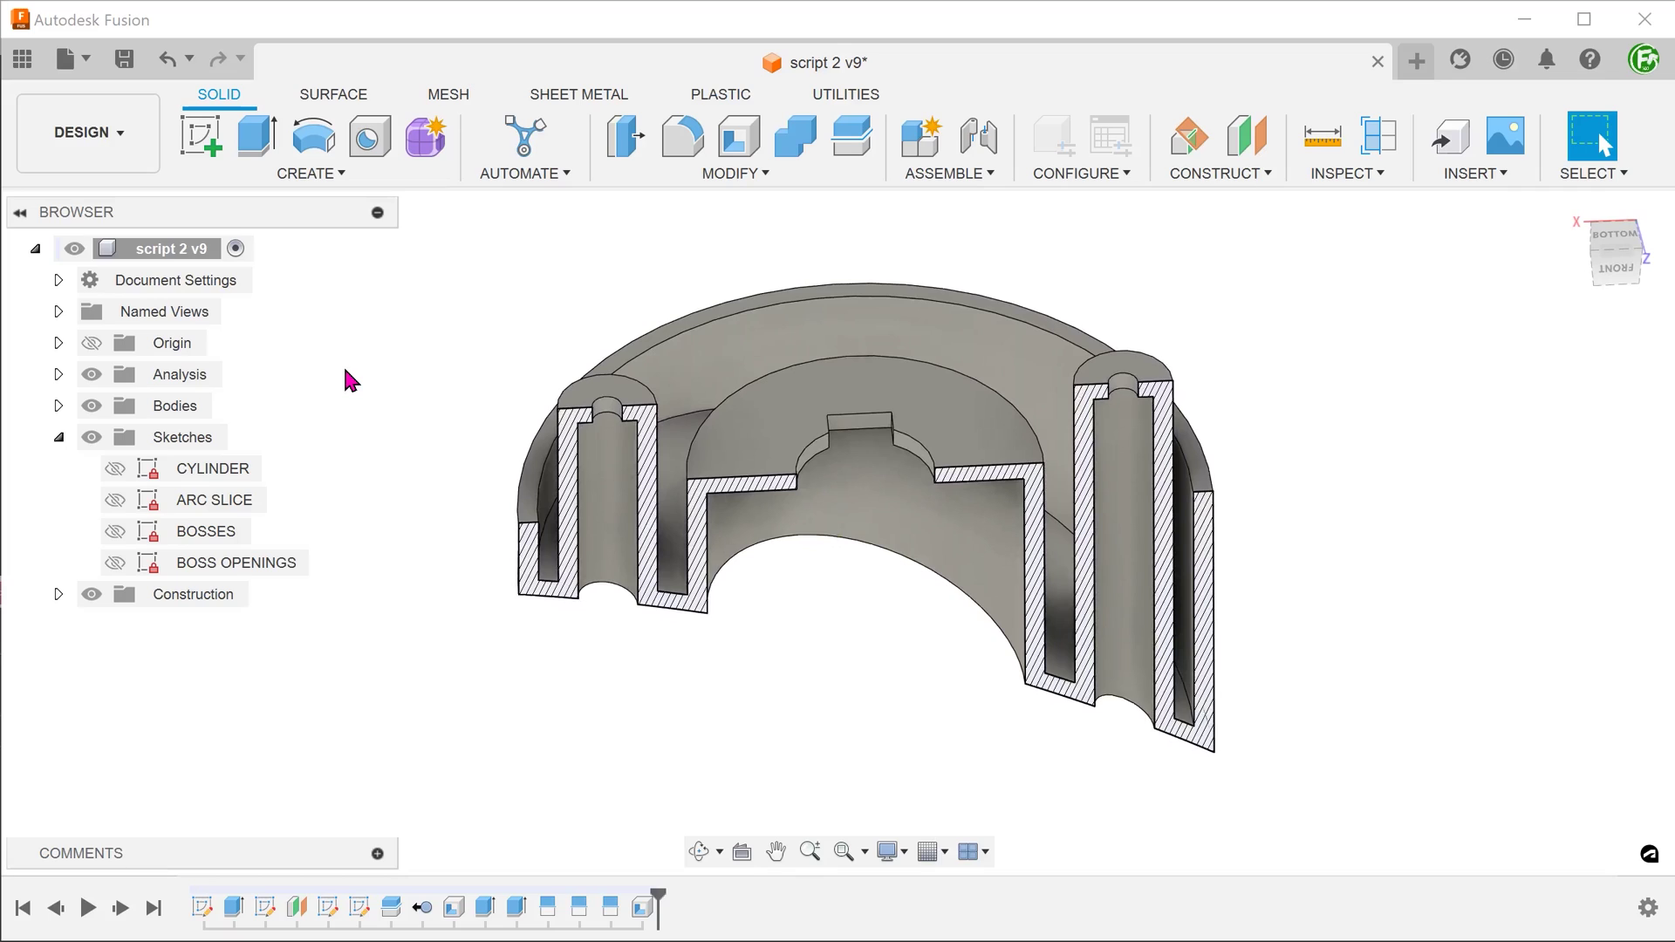
left_click(91, 374)
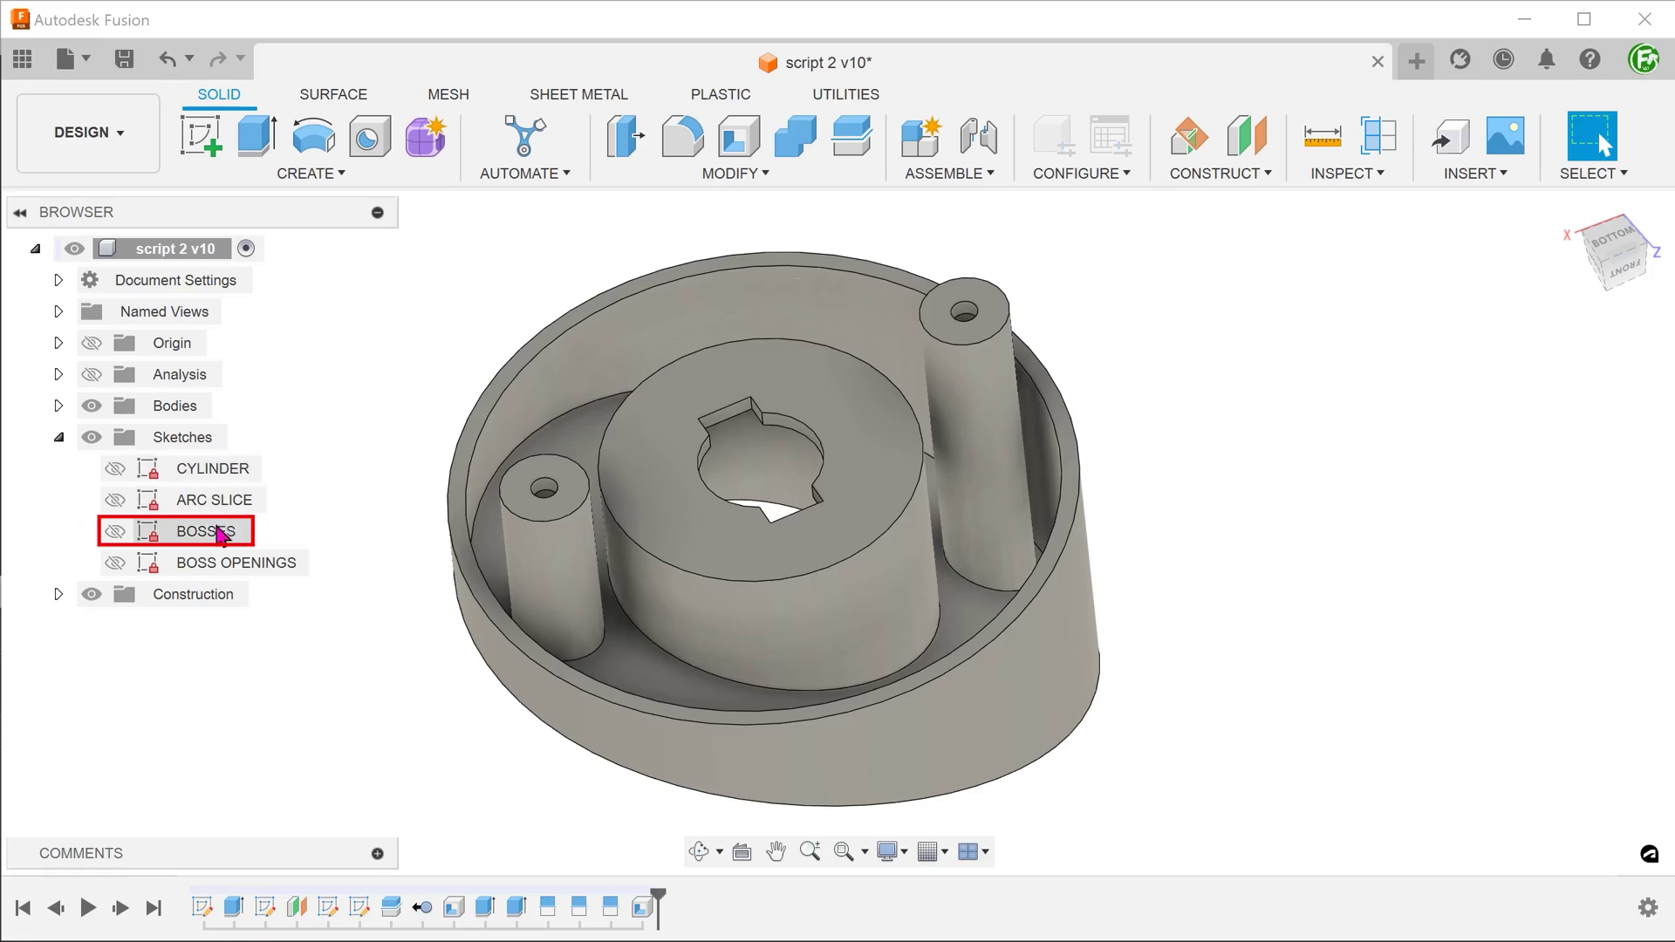
Step: Edit the BOSSES sketch to set the central circle's diameter to 45 mm, and finish the sketch
right_click(218, 532)
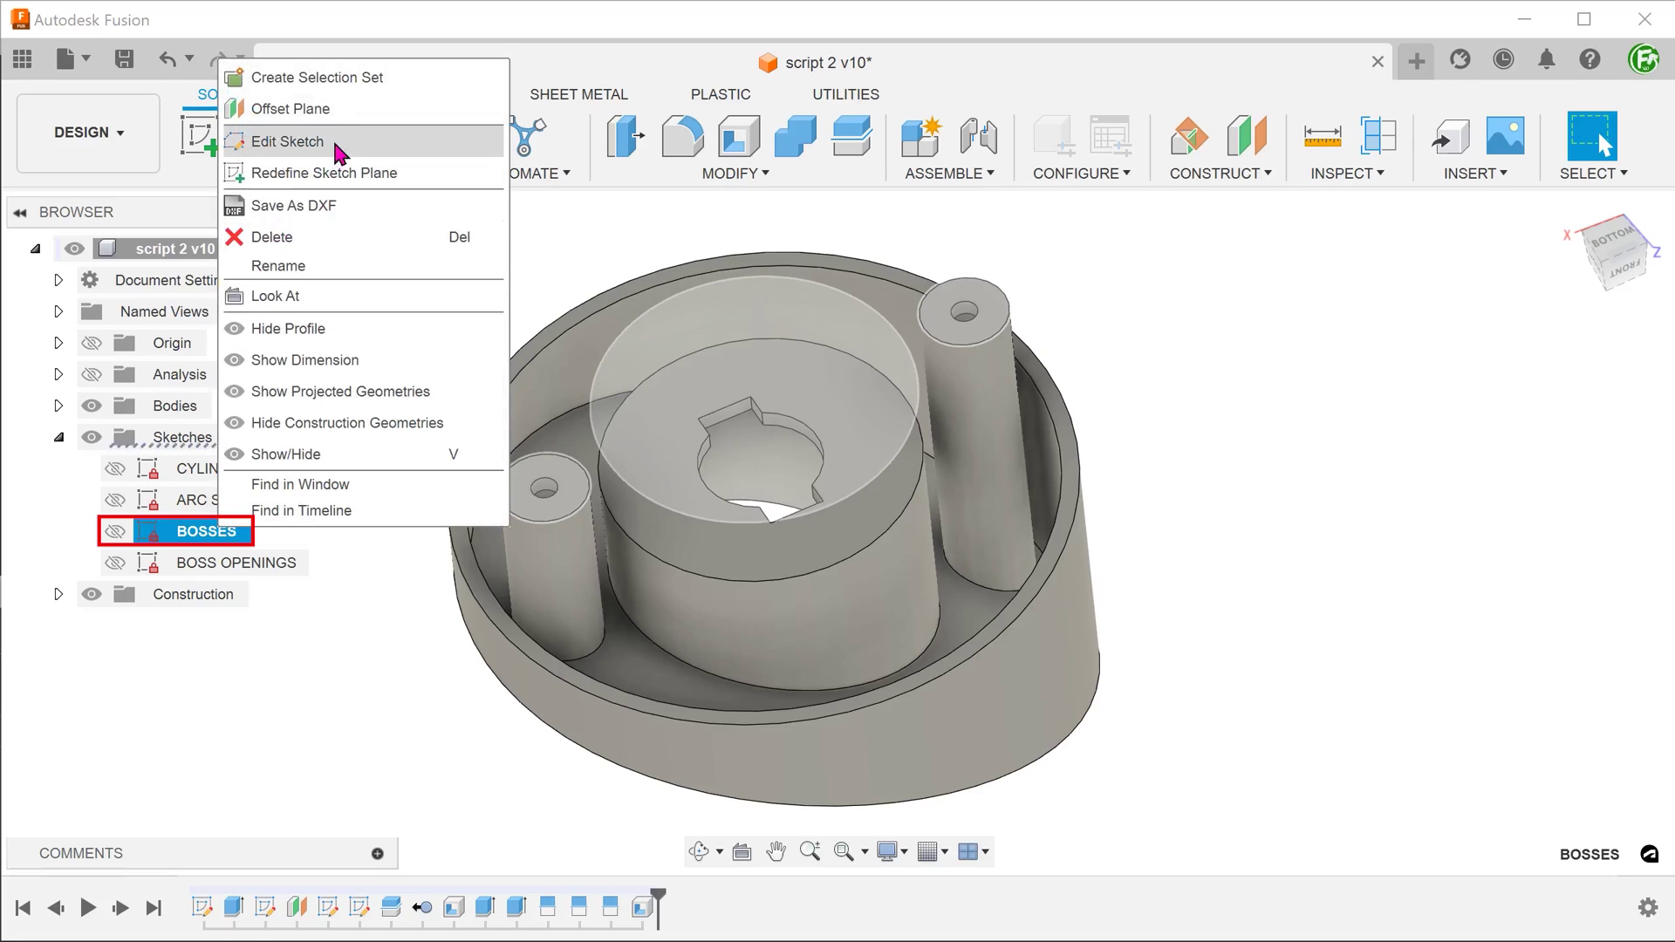
left_click(336, 144)
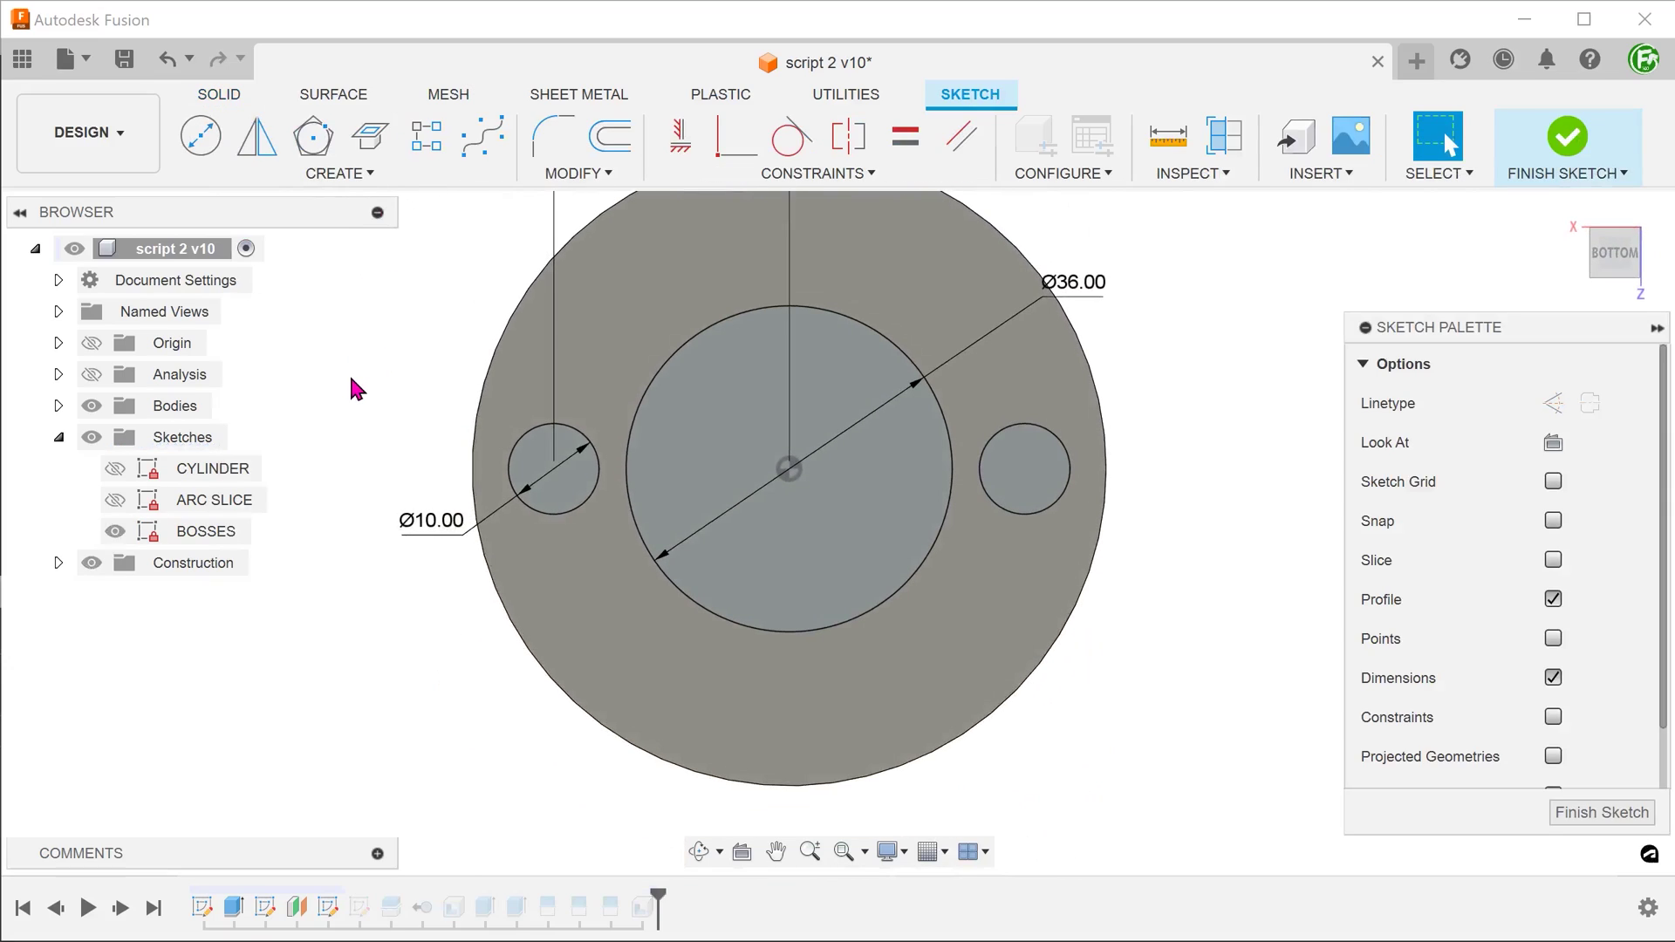
double_click(1088, 285)
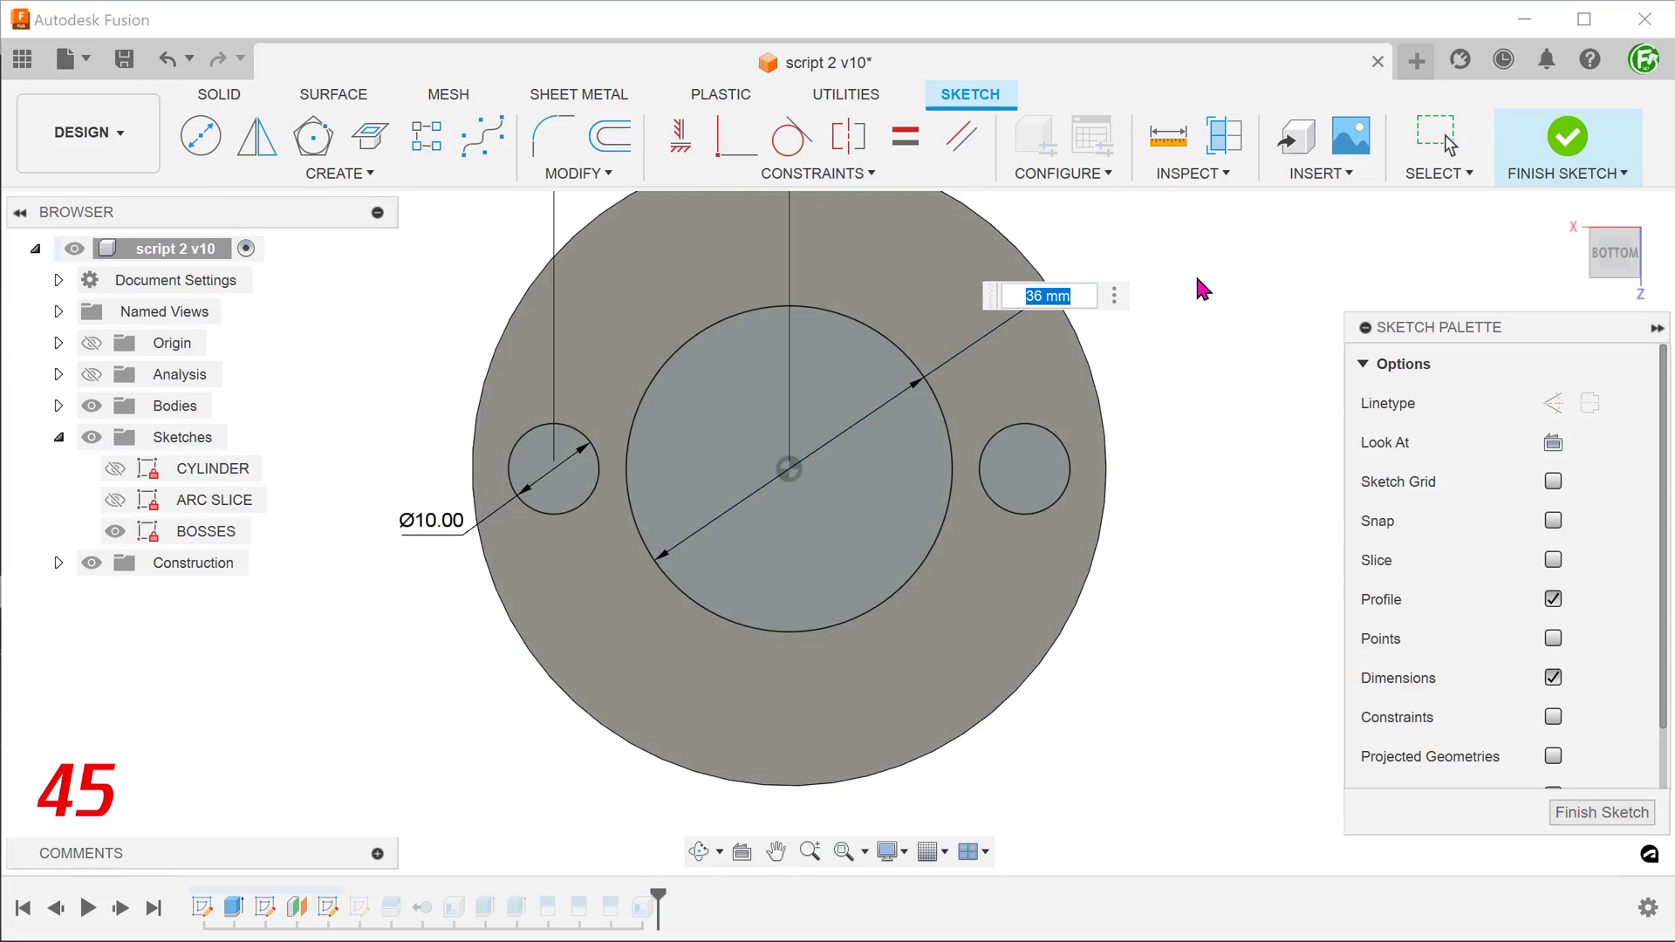
type("45")
key("Return")
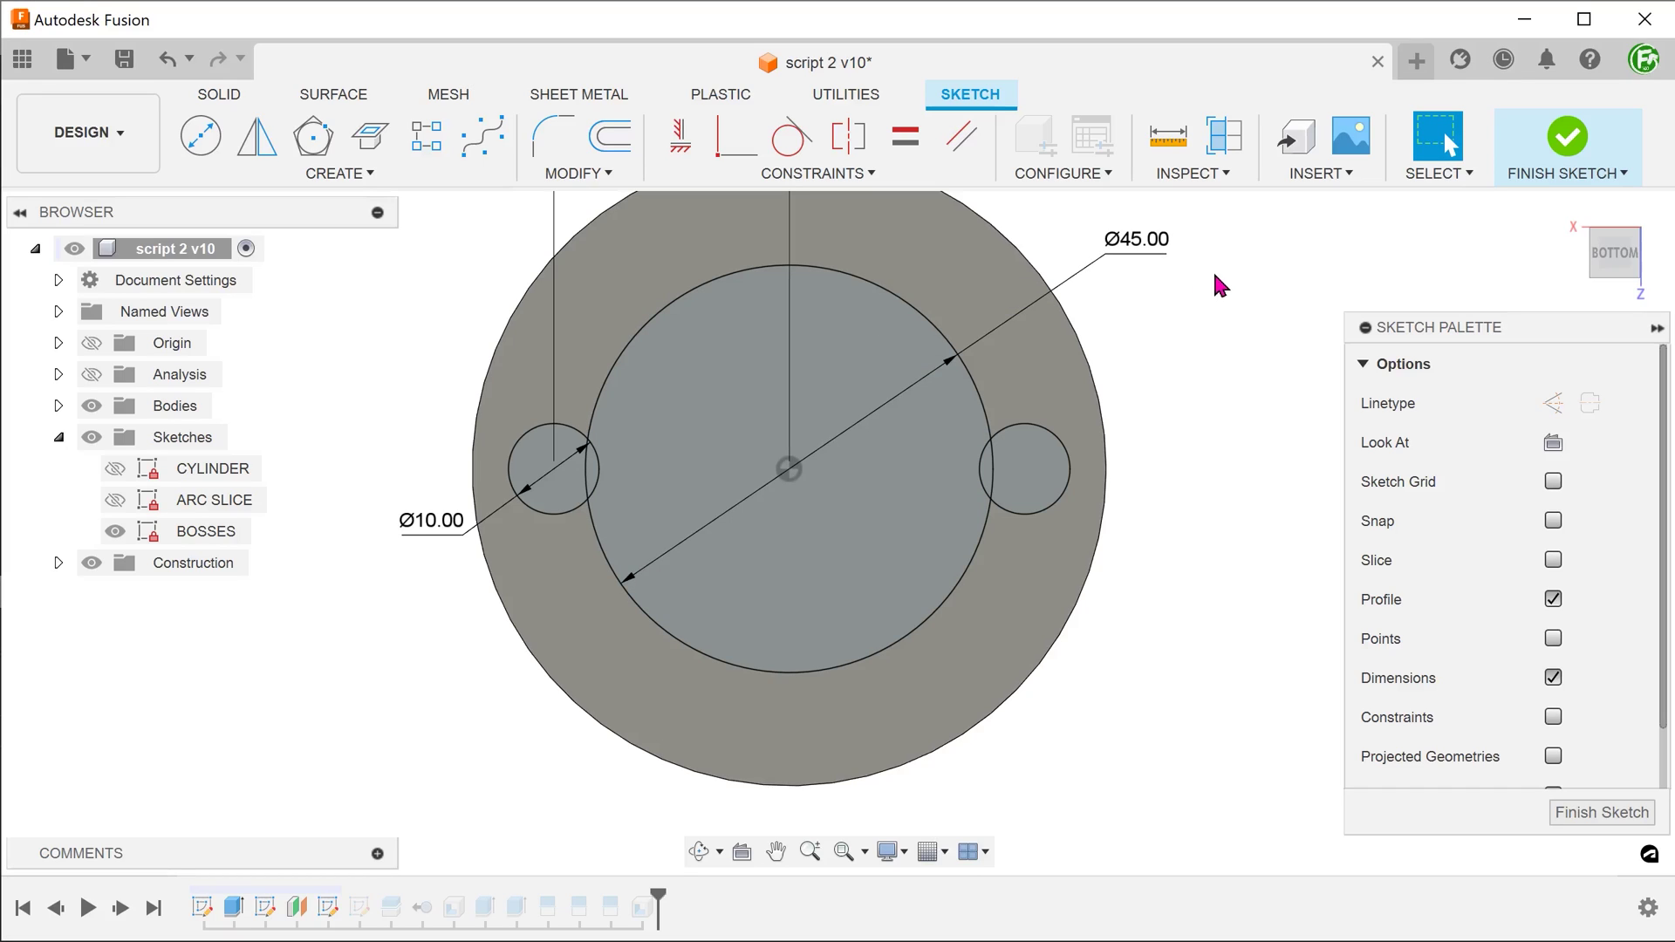
left_click(1567, 137)
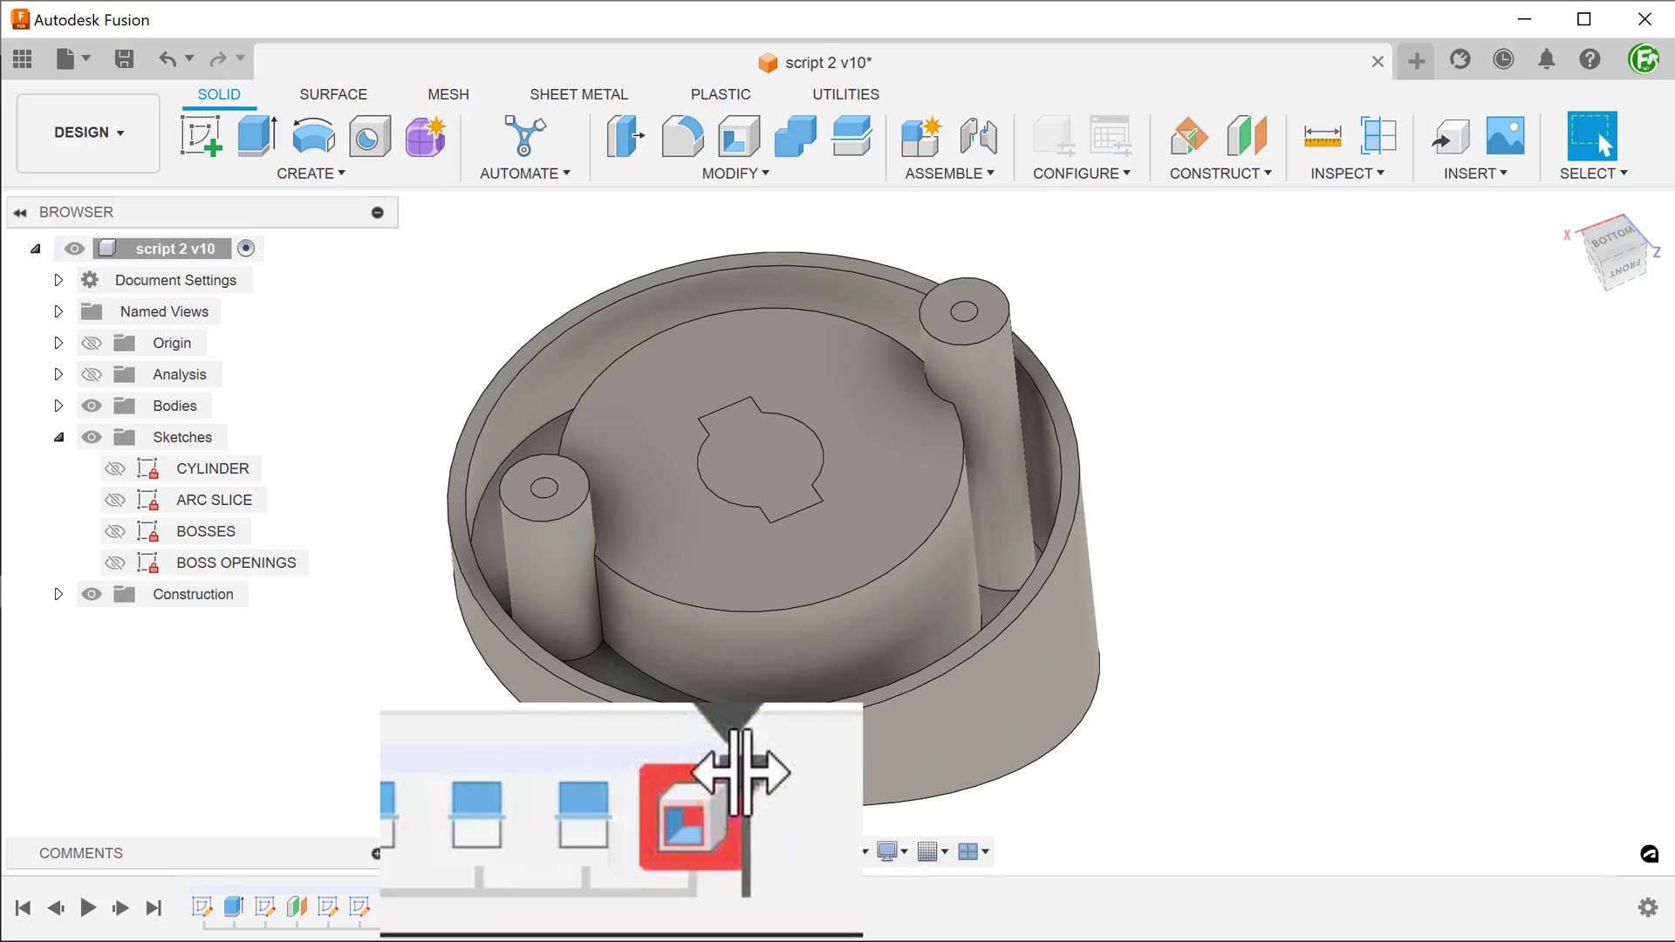
Step: Fillet the four edges where the small bosses meet the central boss by 2 mm, before the final Shell in the timeline, and roll past that Shell
left_click_drag(741, 773, 620, 768)
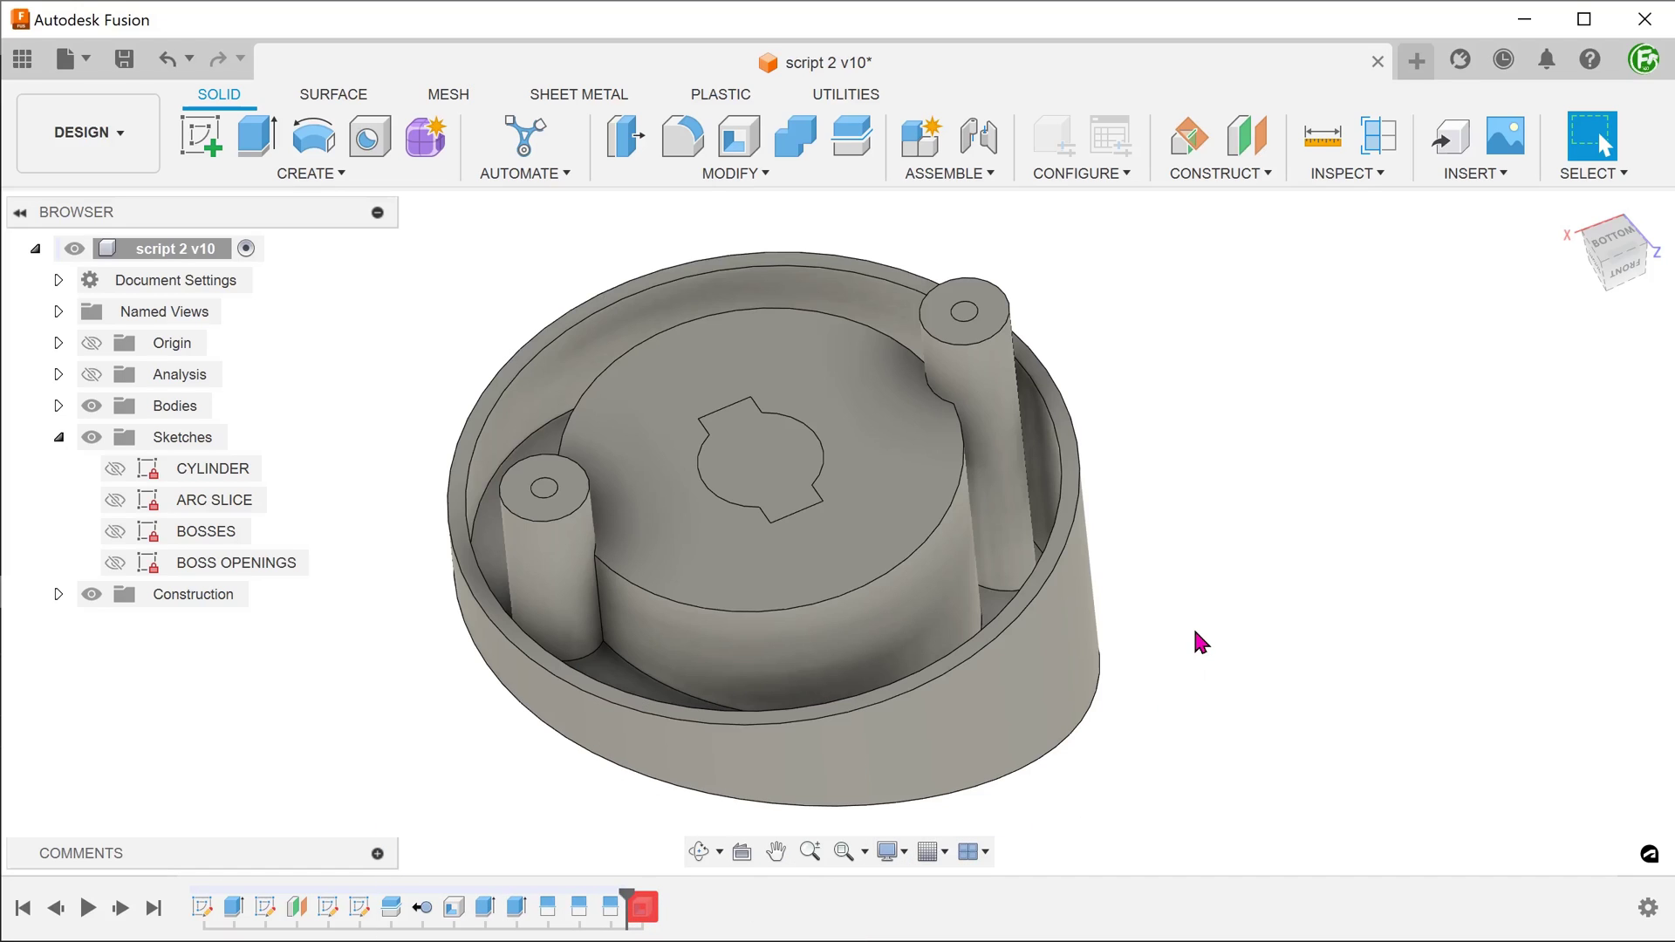
key("f")
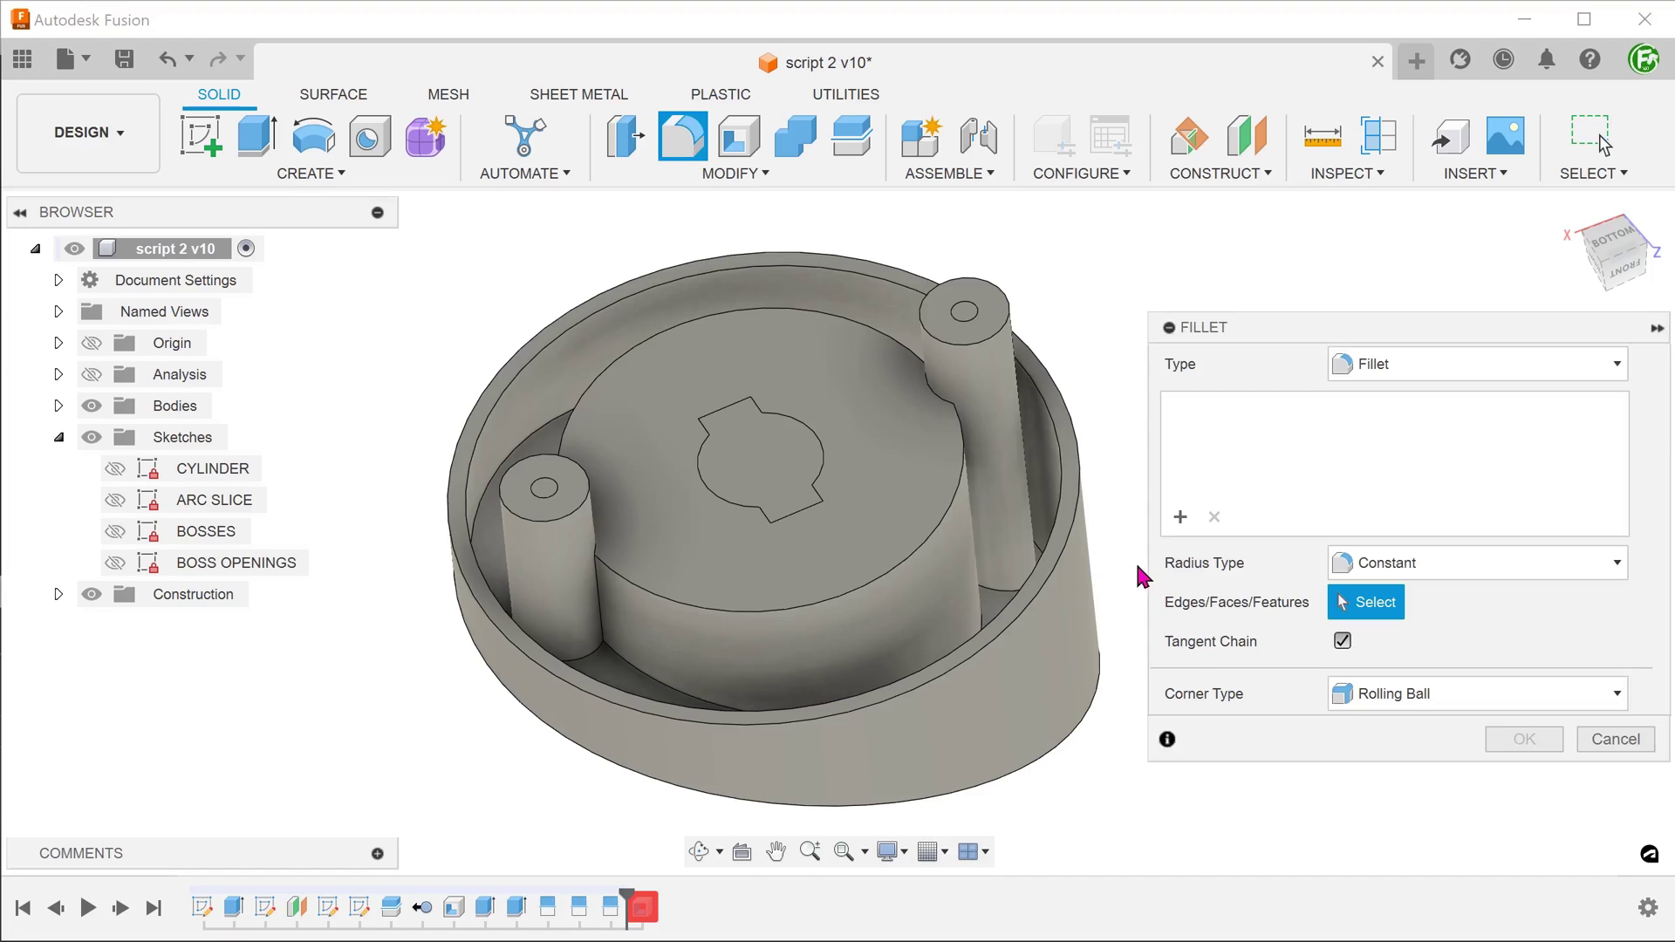
middle_click_drag(1136, 568, 768, 722, "shift")
left_click(972, 523)
left_click(515, 567)
left_click(877, 682)
middle_click_drag(768, 602, 520, 479, "shift")
left_click(515, 491)
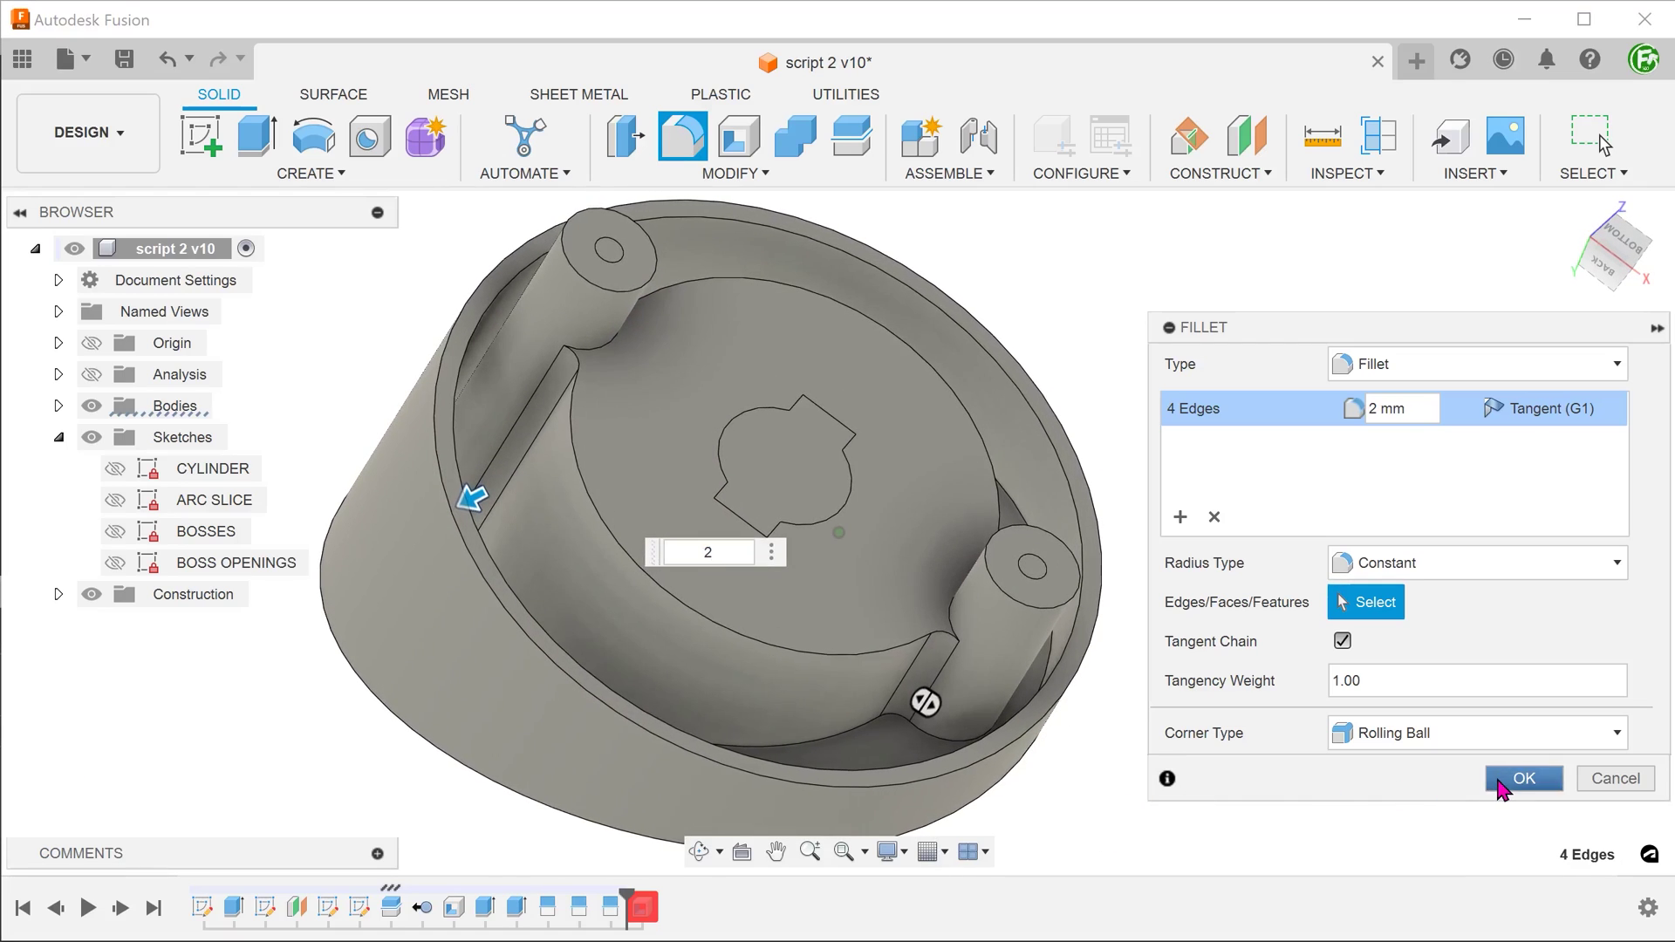
left_click(1518, 778)
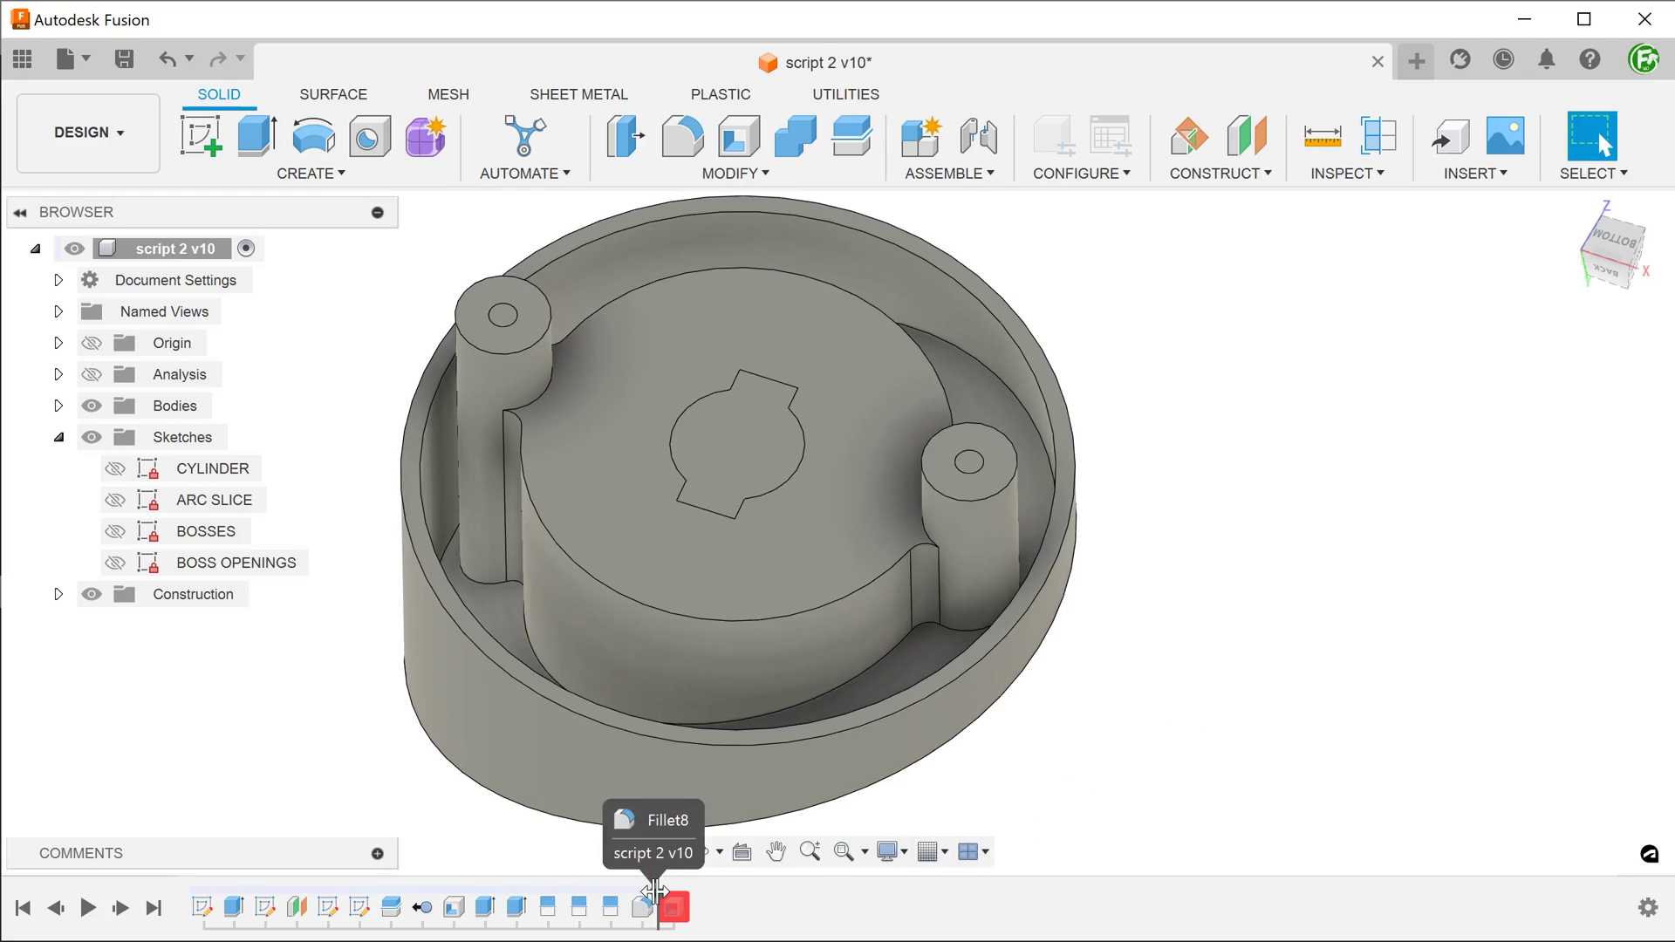
left_click_drag(689, 890, 692, 891)
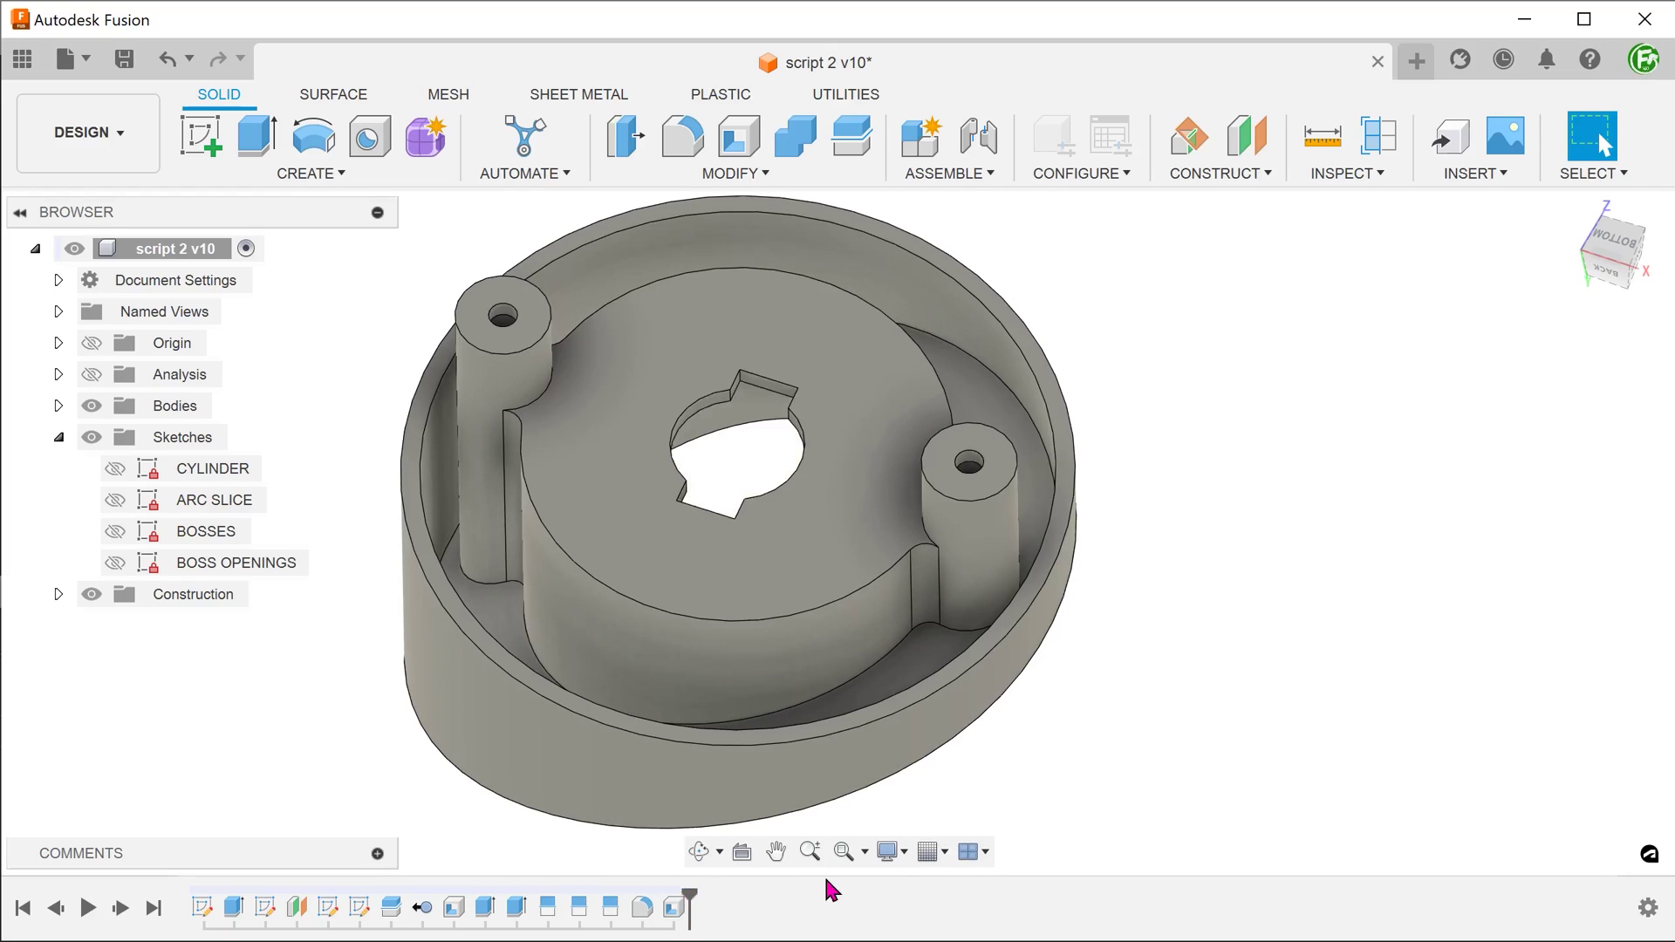
mouse_move(1146, 692)
middle_mouse_down("shift")
mouse_move(1130, 705)
mouse_move(1153, 724)
middle_mouse_up("shift")
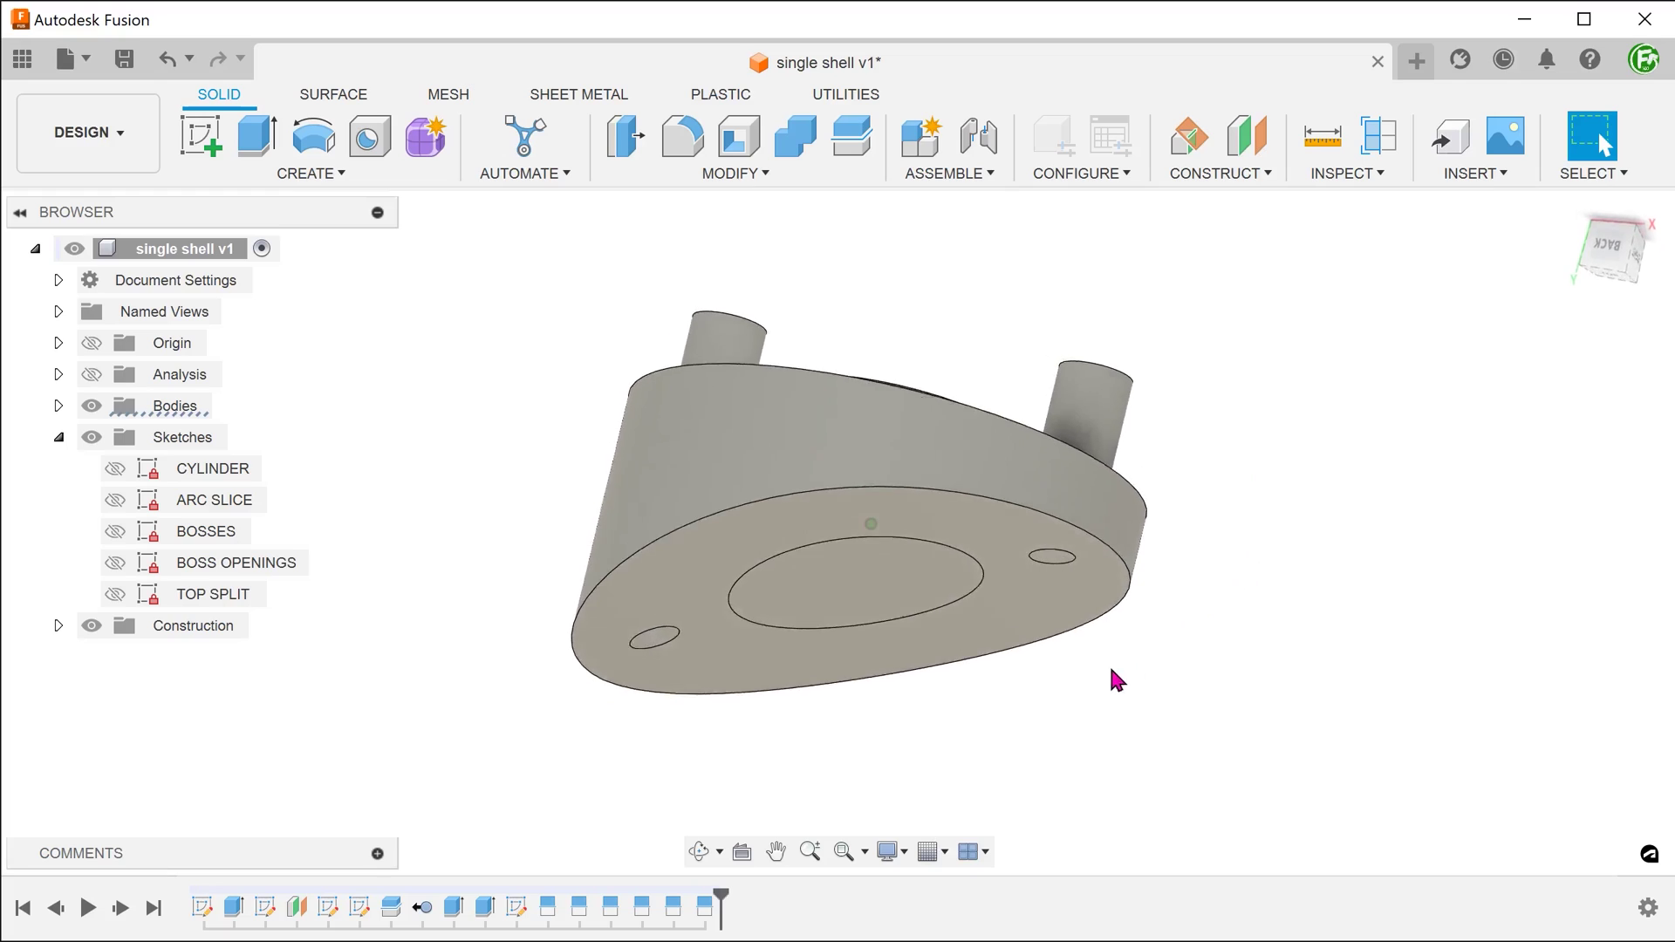
Step: In the single shell design, check the split regions on the curved base and boss ends by selecting them, and clear the selection
left_click(1045, 555)
left_click(899, 578)
left_click(644, 621)
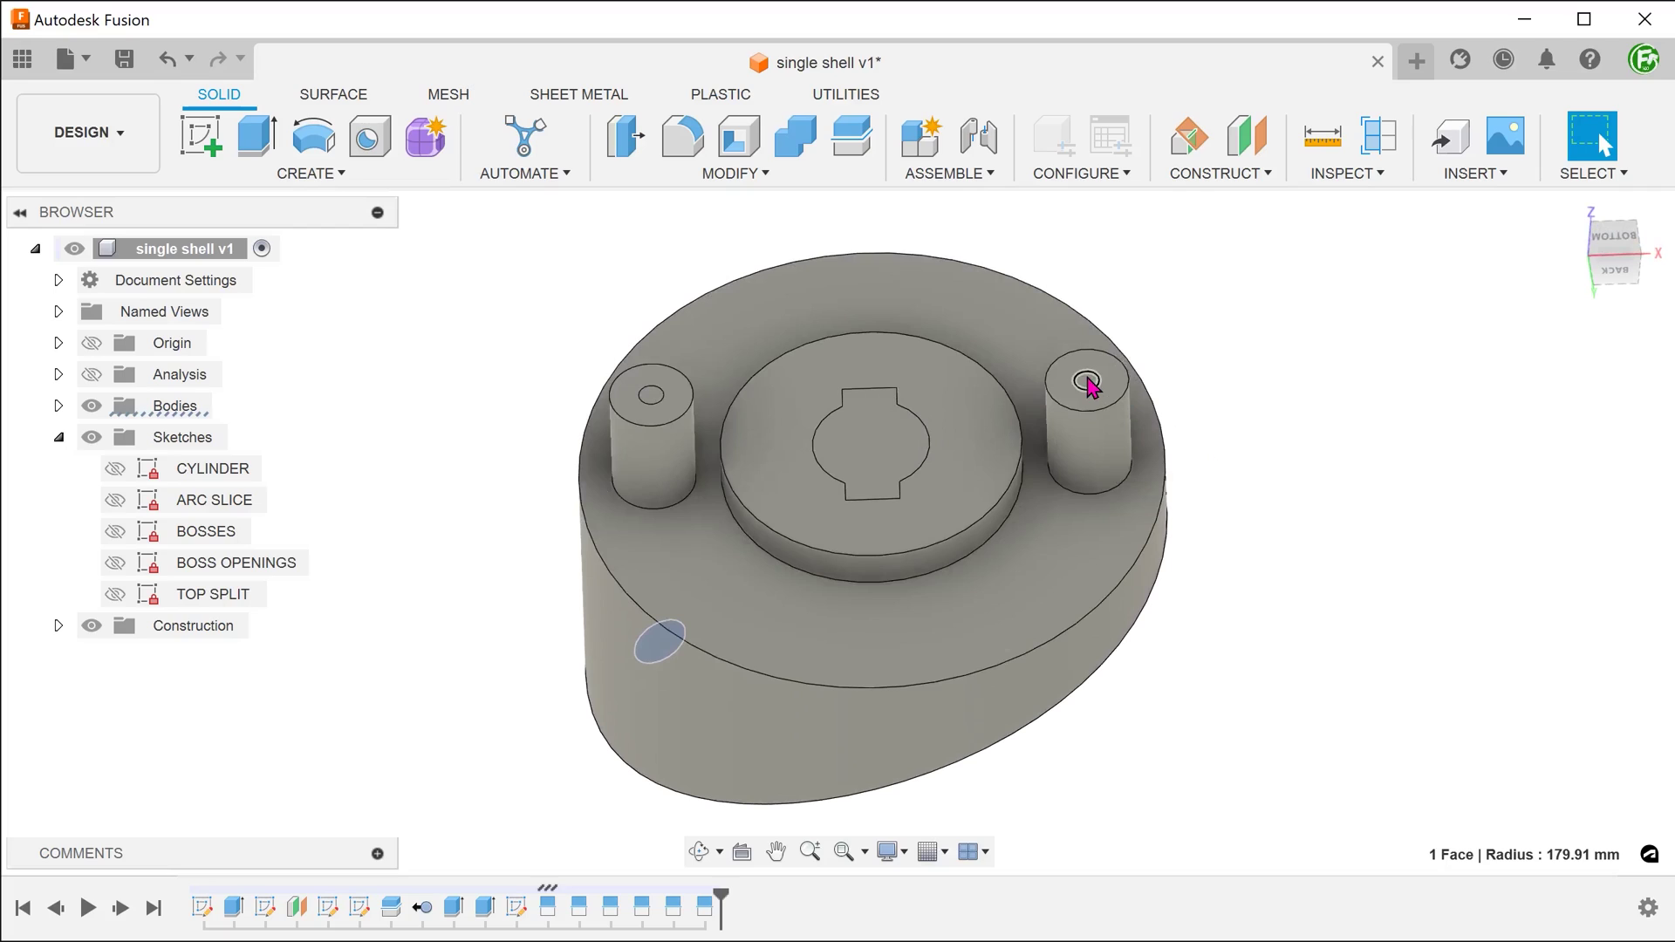
left_click(879, 456)
left_click(644, 393)
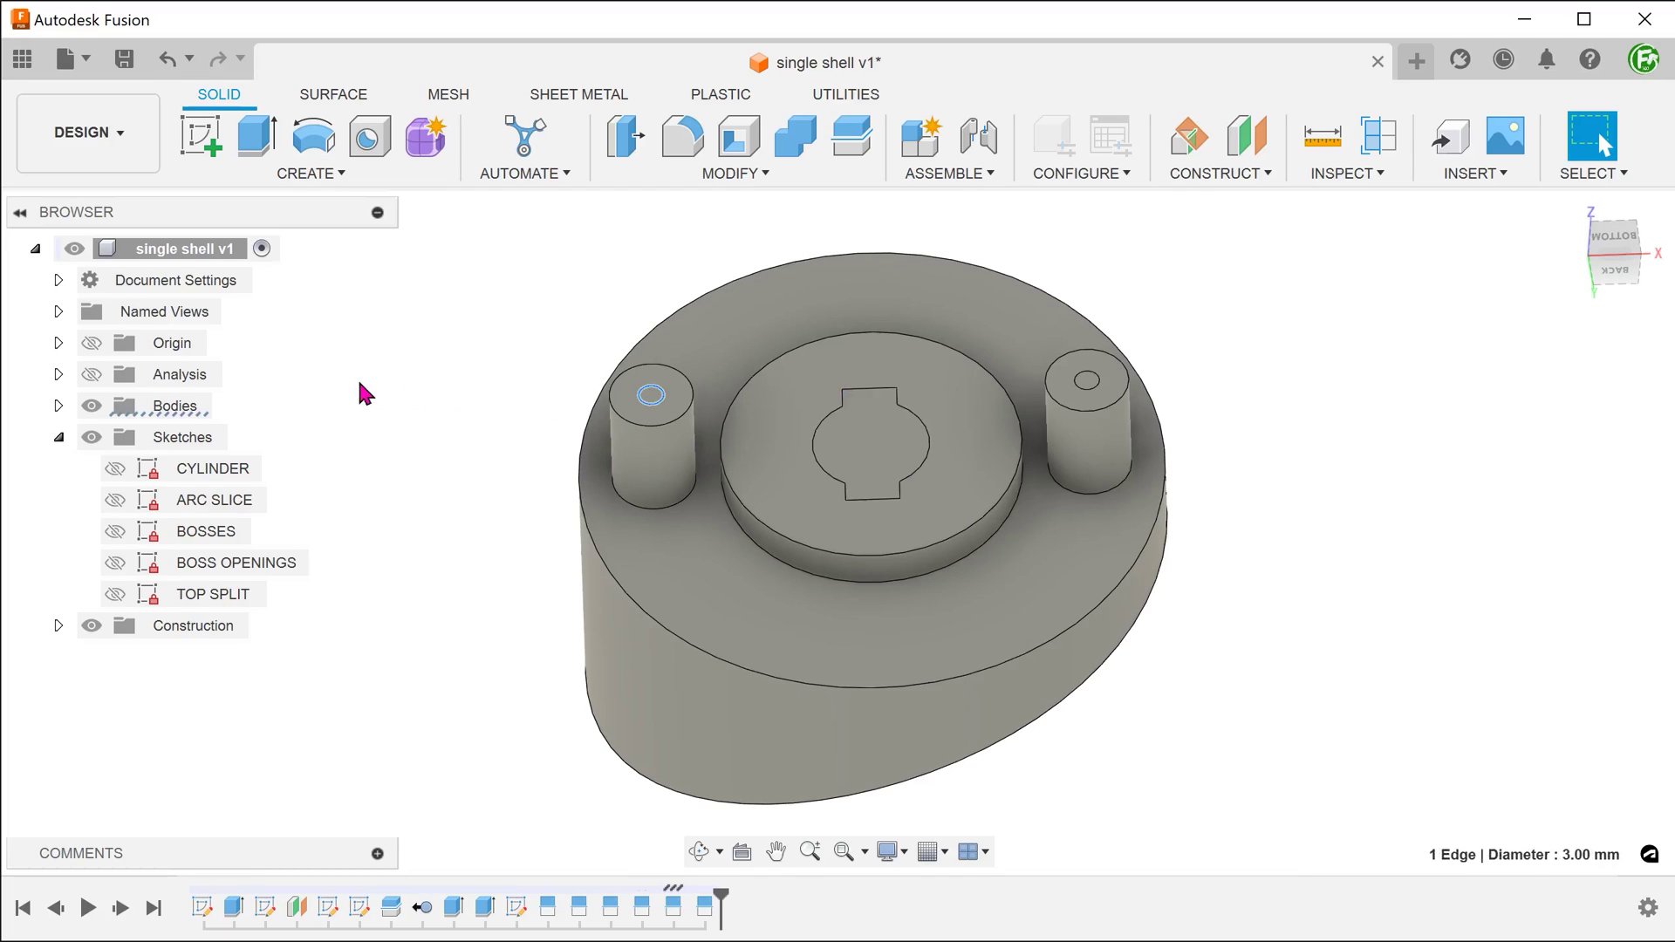
left_click(355, 383)
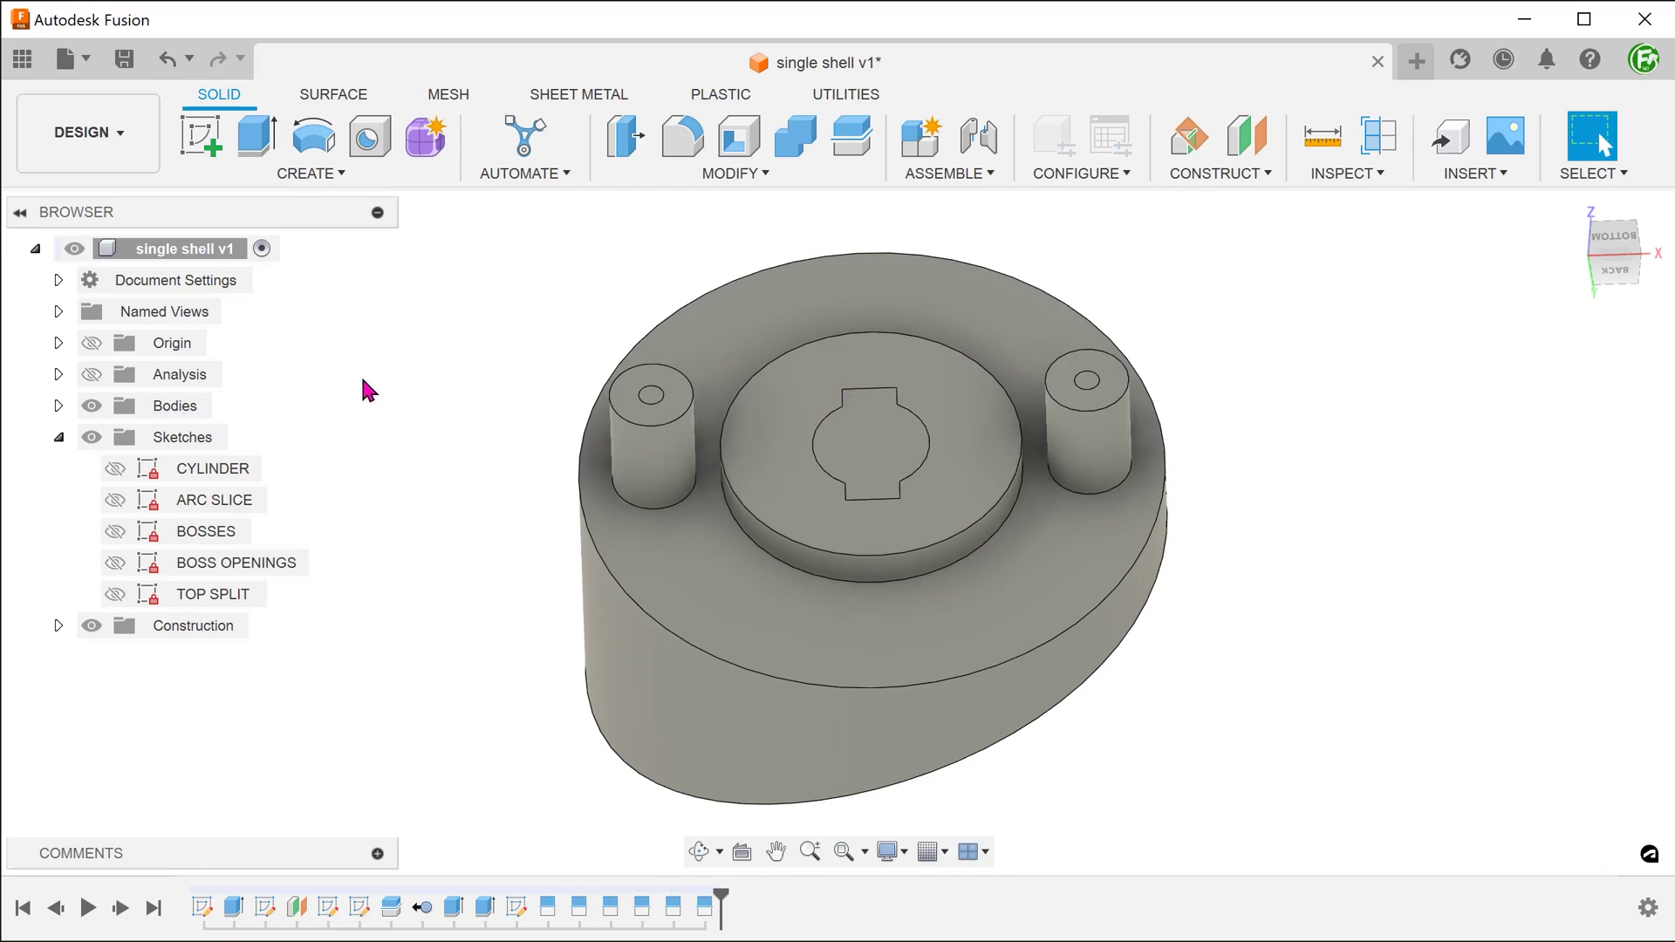
Step: Shell the body inward by 2 mm, removing the three boss opening faces, the flat face around the bosses and the three split regions of the curved base
left_click(630, 175)
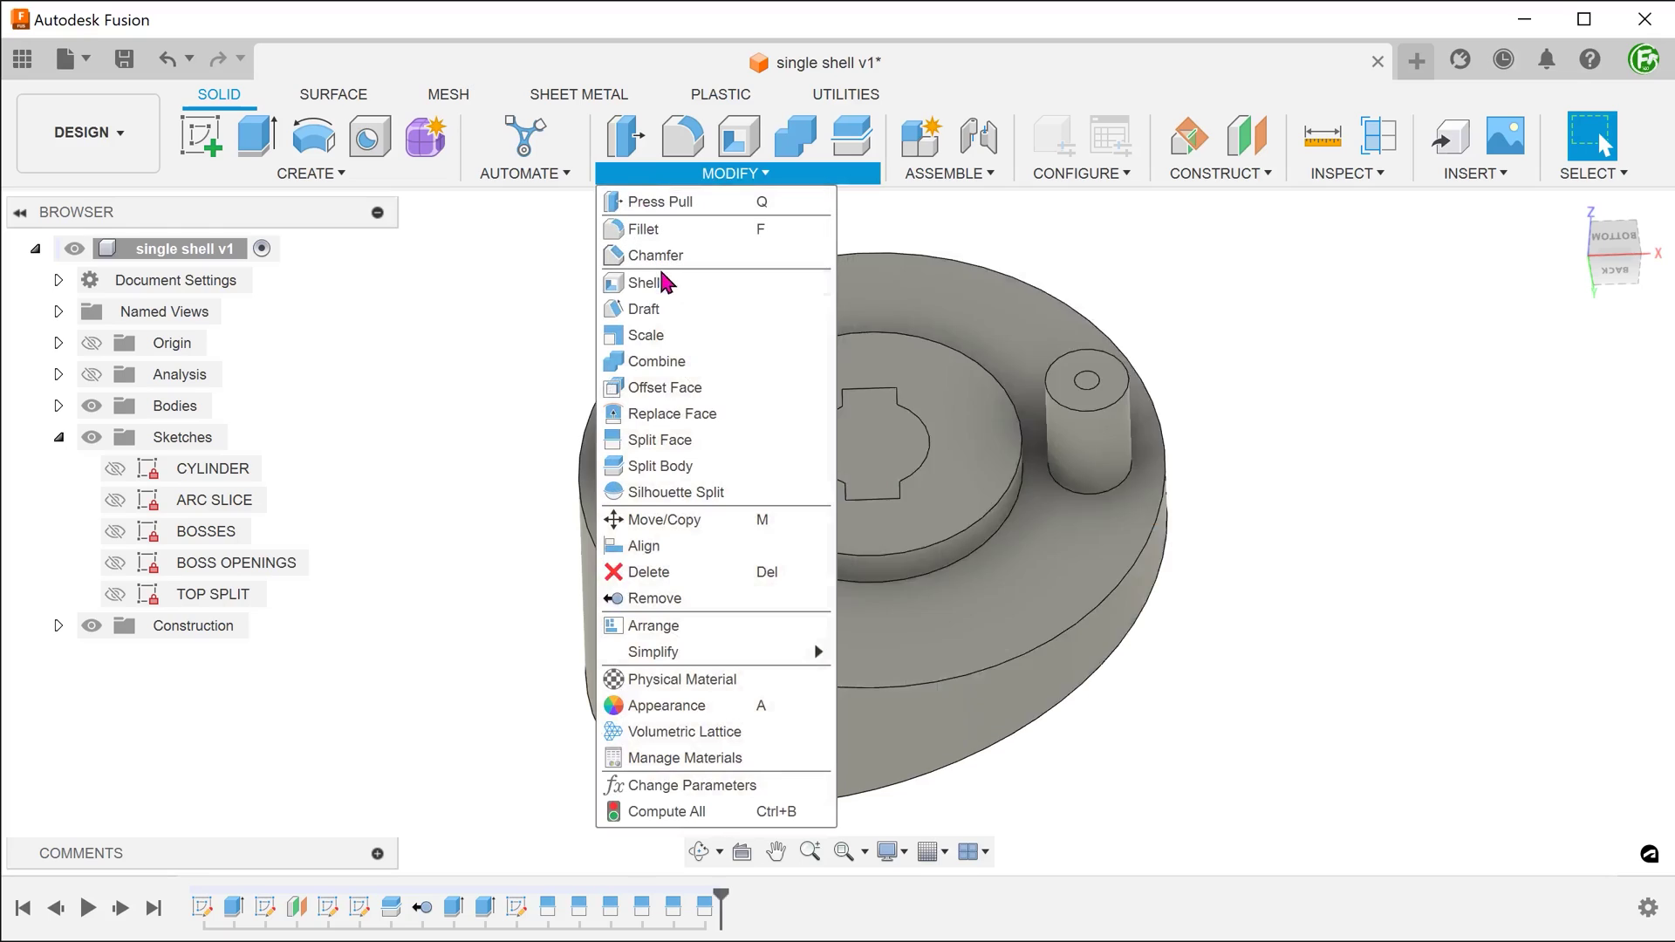
left_click(675, 286)
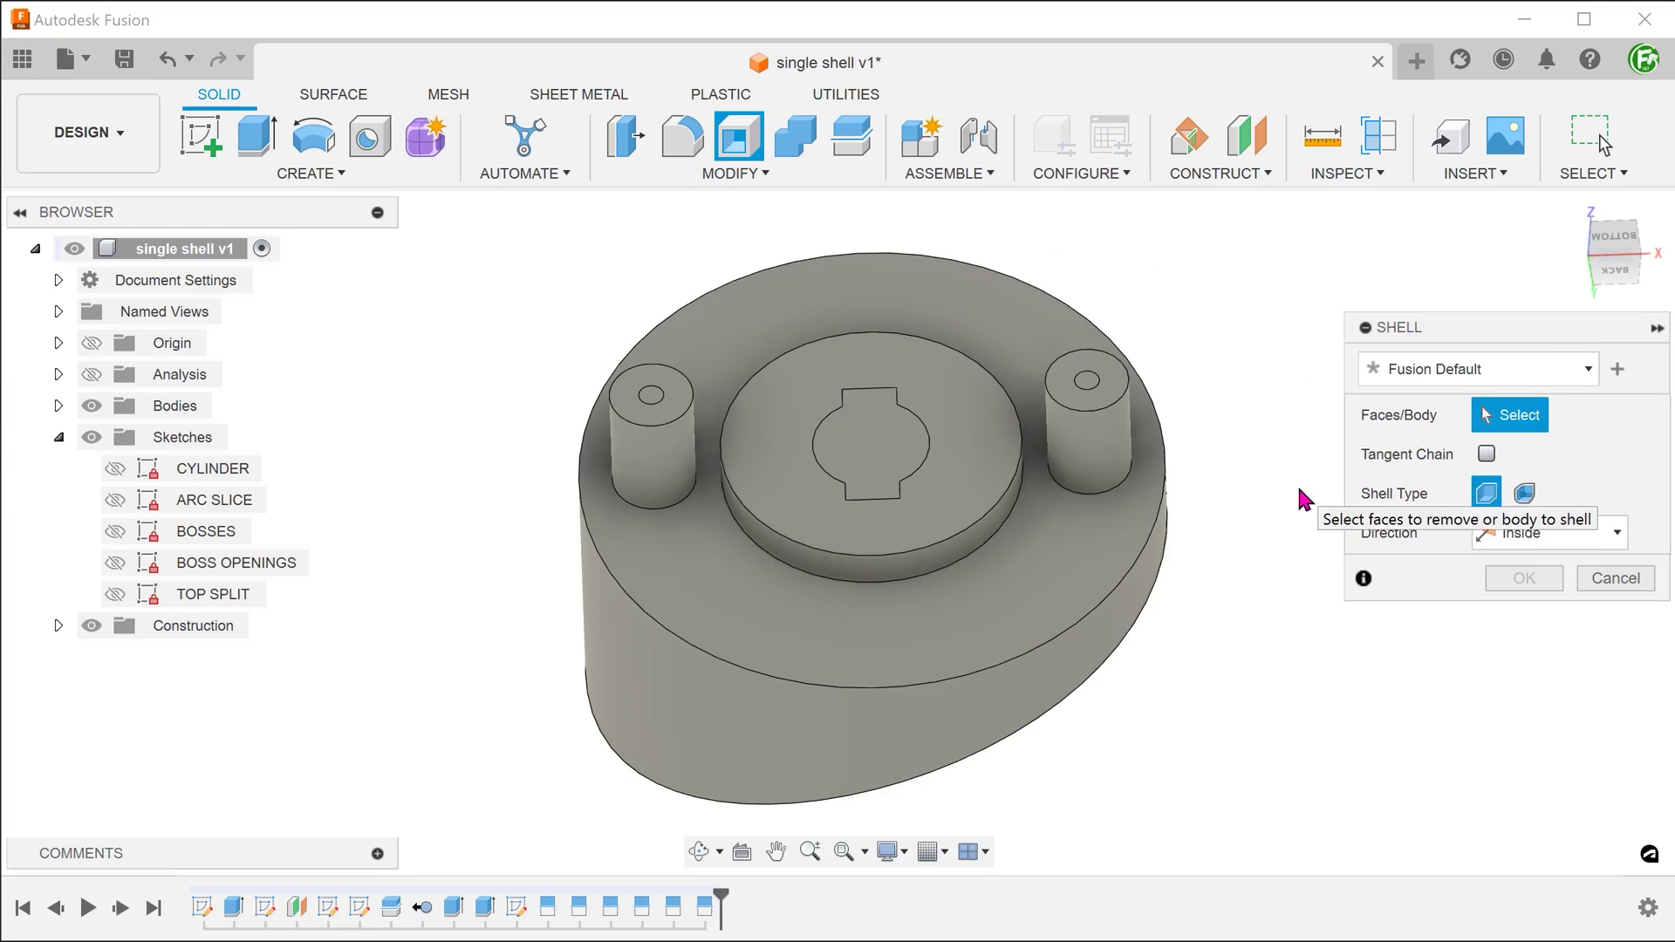
scroll(1291, 487, "up", 5)
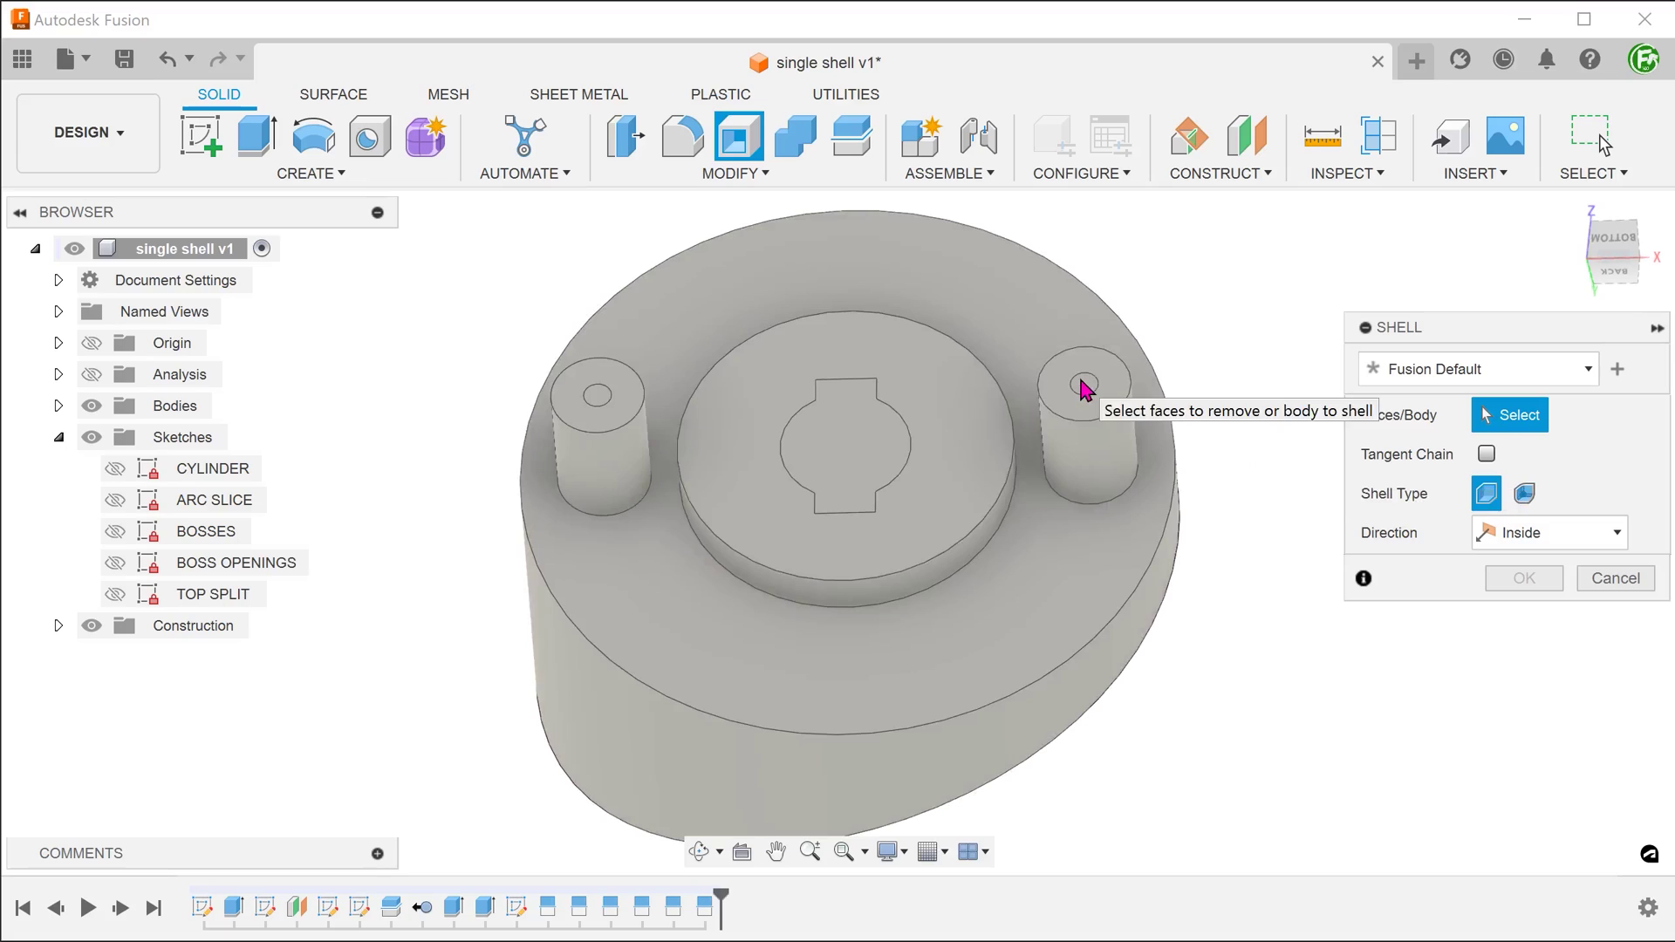
left_click(1083, 389)
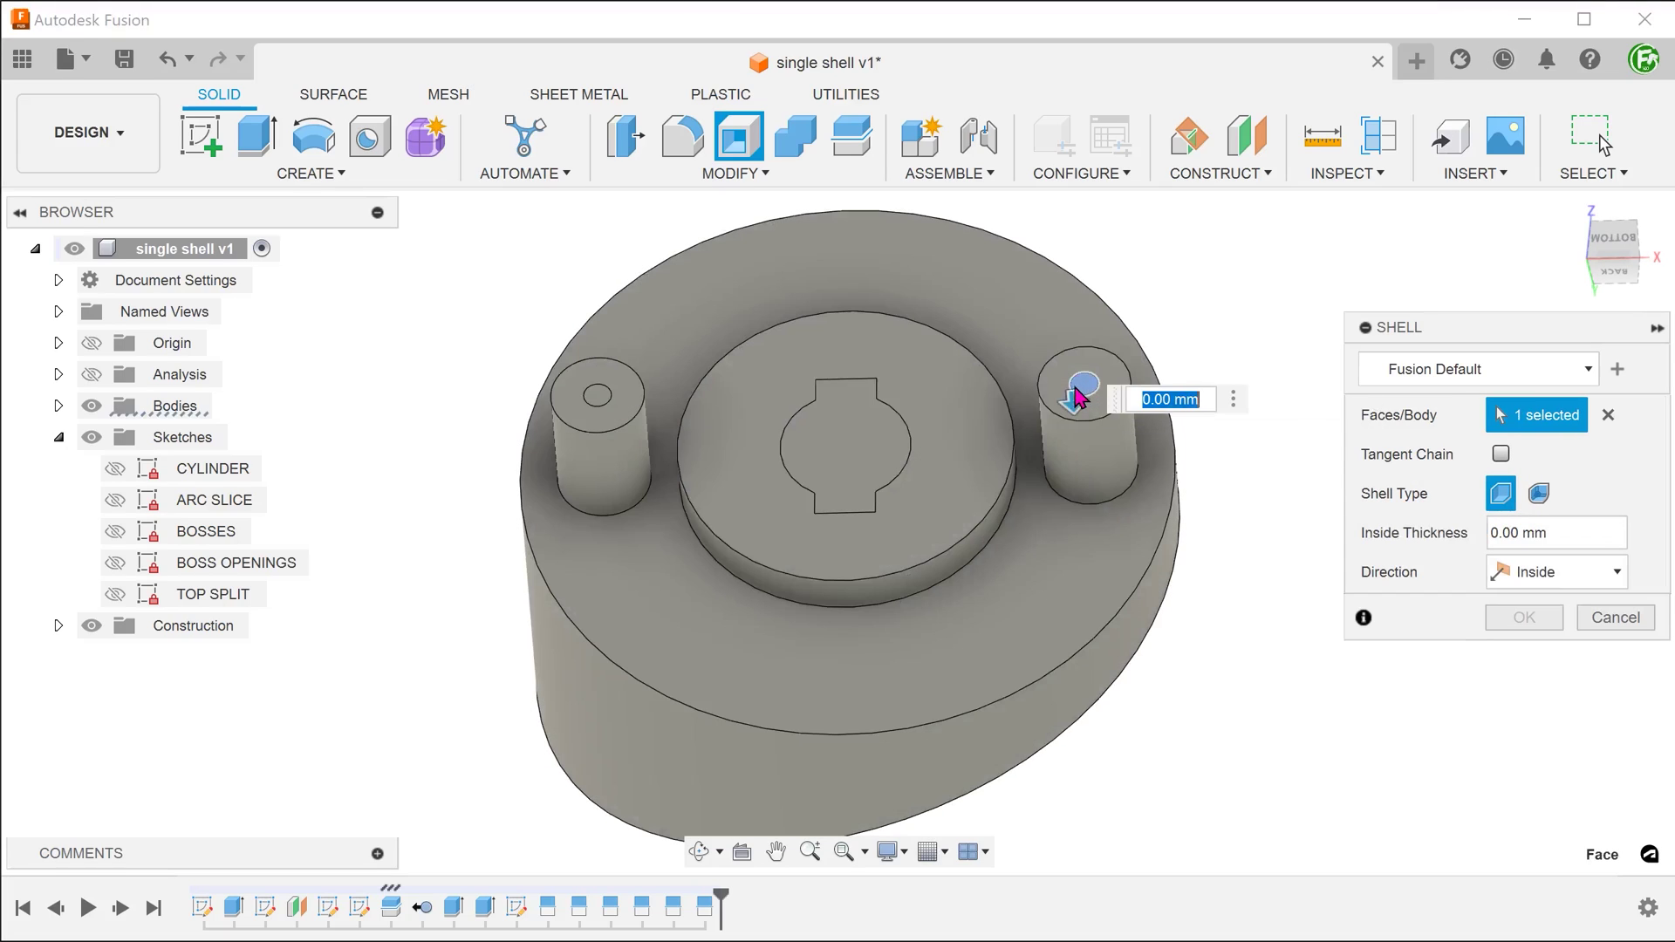
left_click(830, 456)
left_click(598, 390)
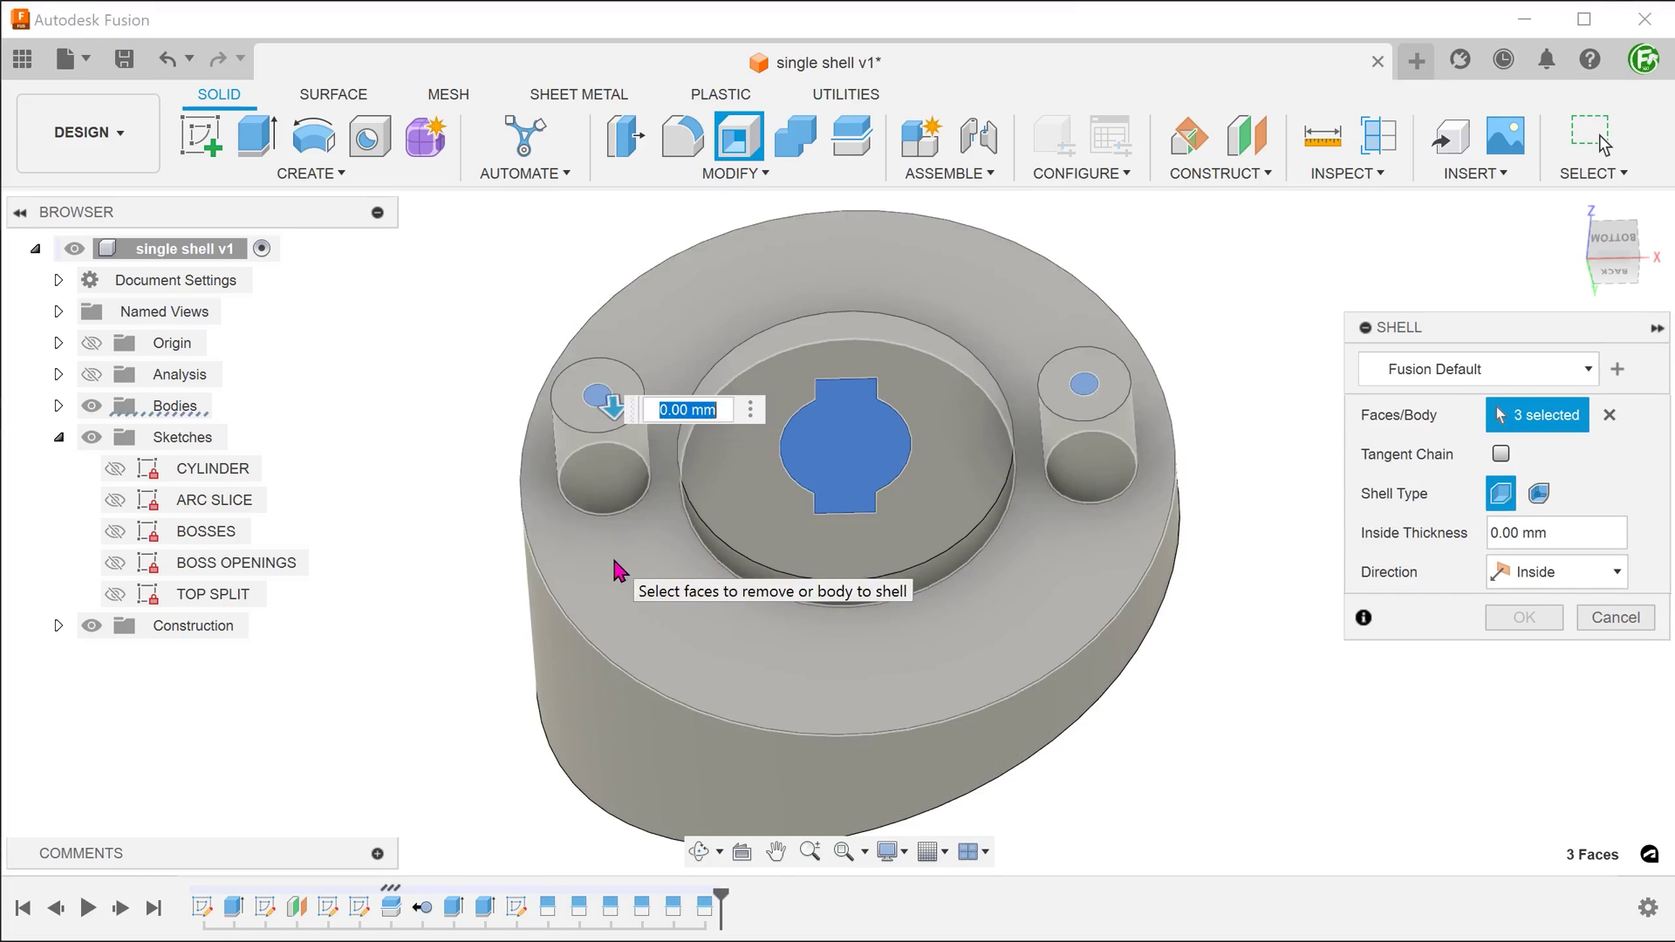
left_click(619, 571)
middle_click_drag(404, 618, 384, 737, "shift")
left_click(552, 654)
left_click(777, 624)
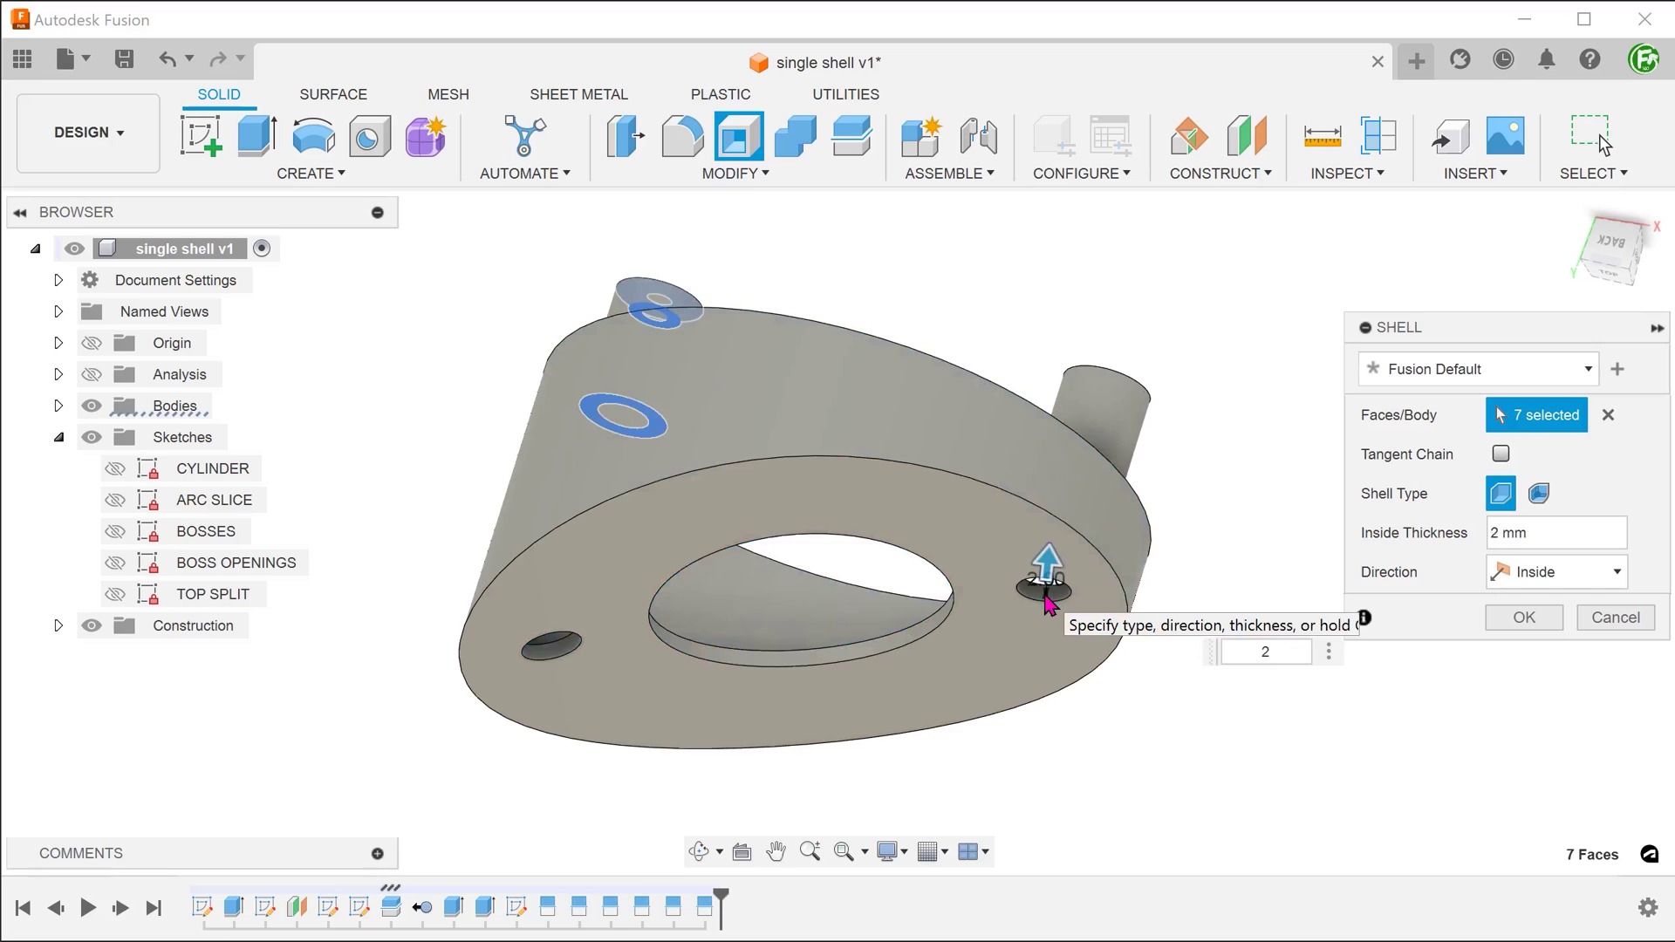
left_click(1522, 617)
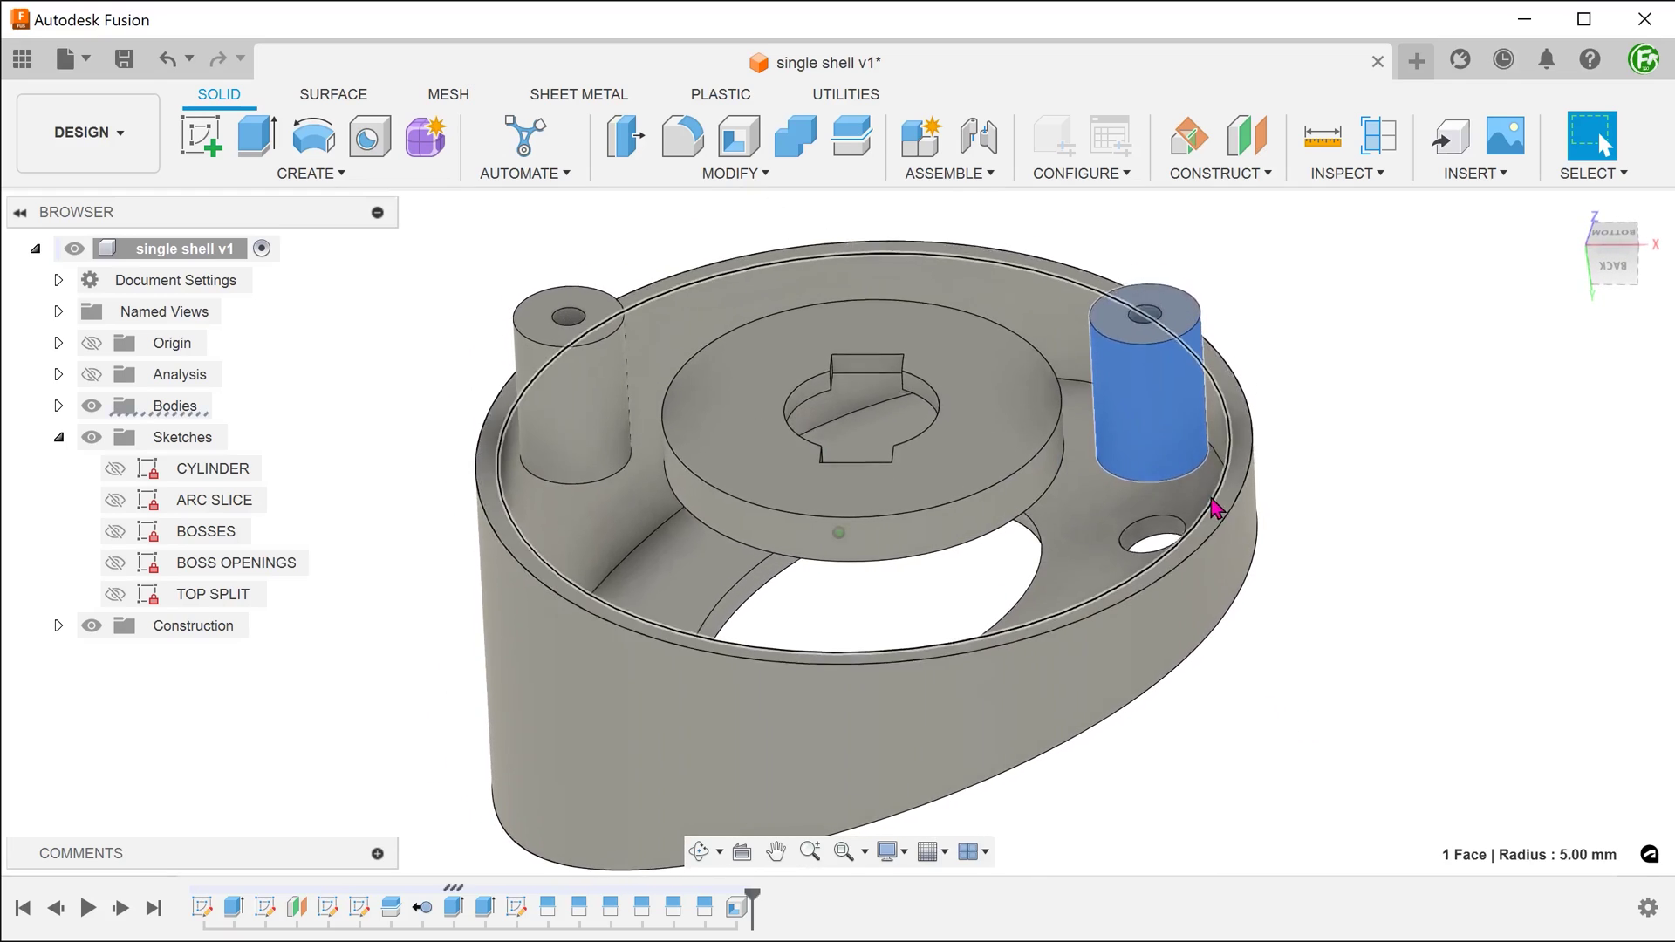
Step: Check the outer walls of the small boss on the deeper side and of the central boss by selecting them
left_click(338, 509)
left_click(557, 422)
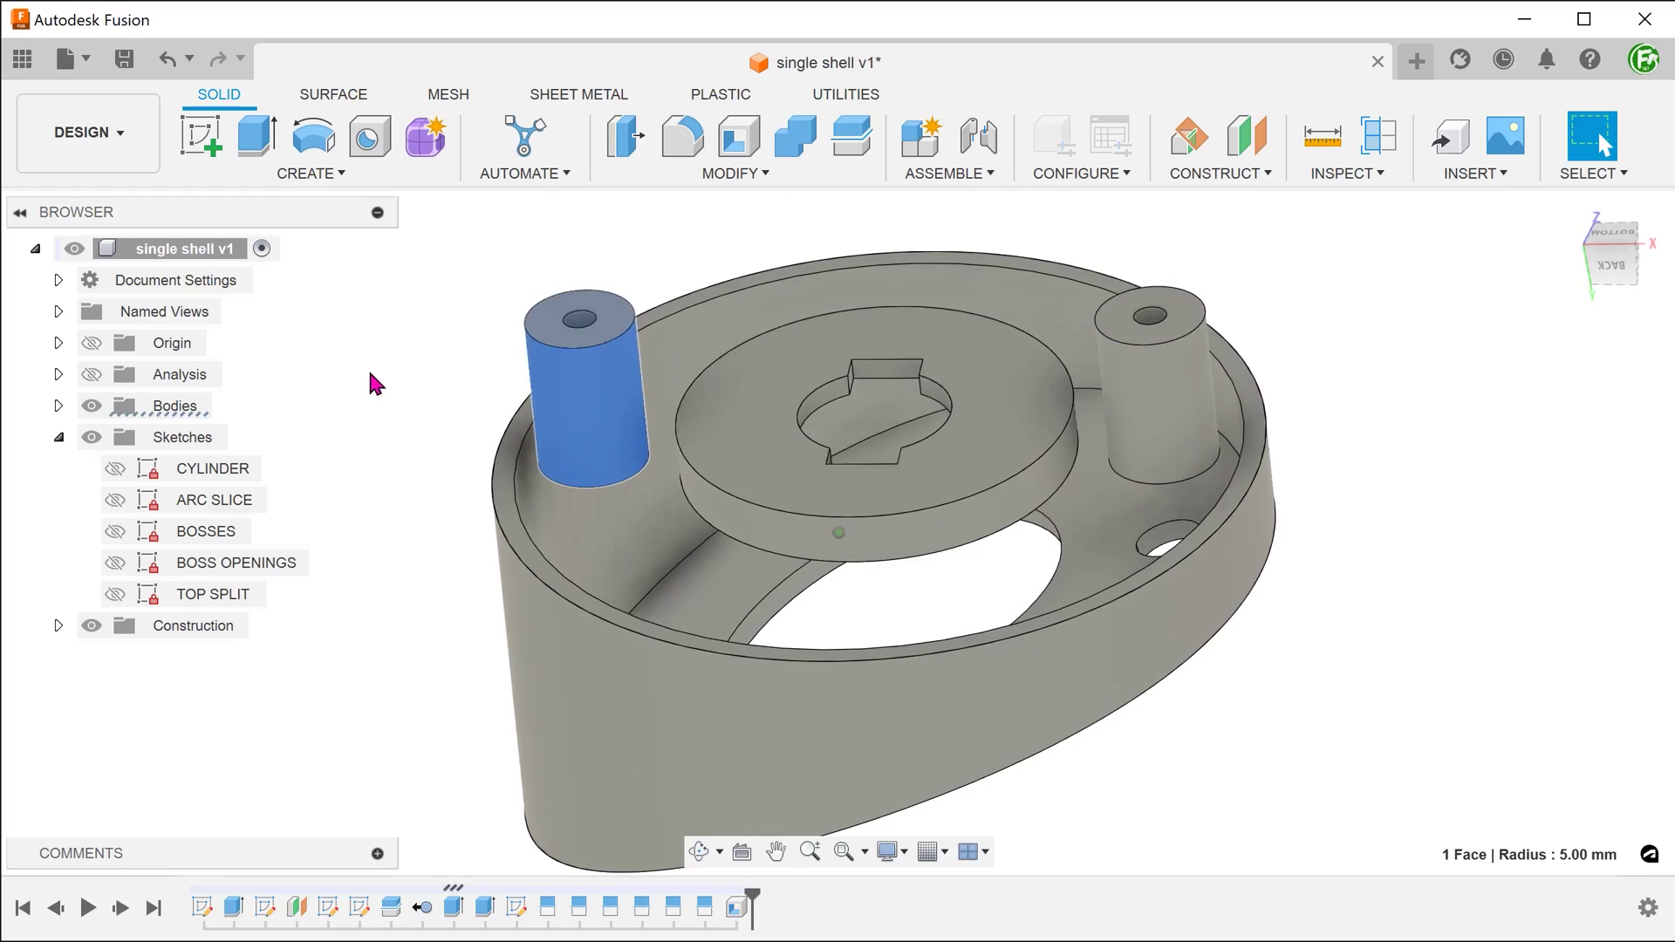
left_click(747, 526)
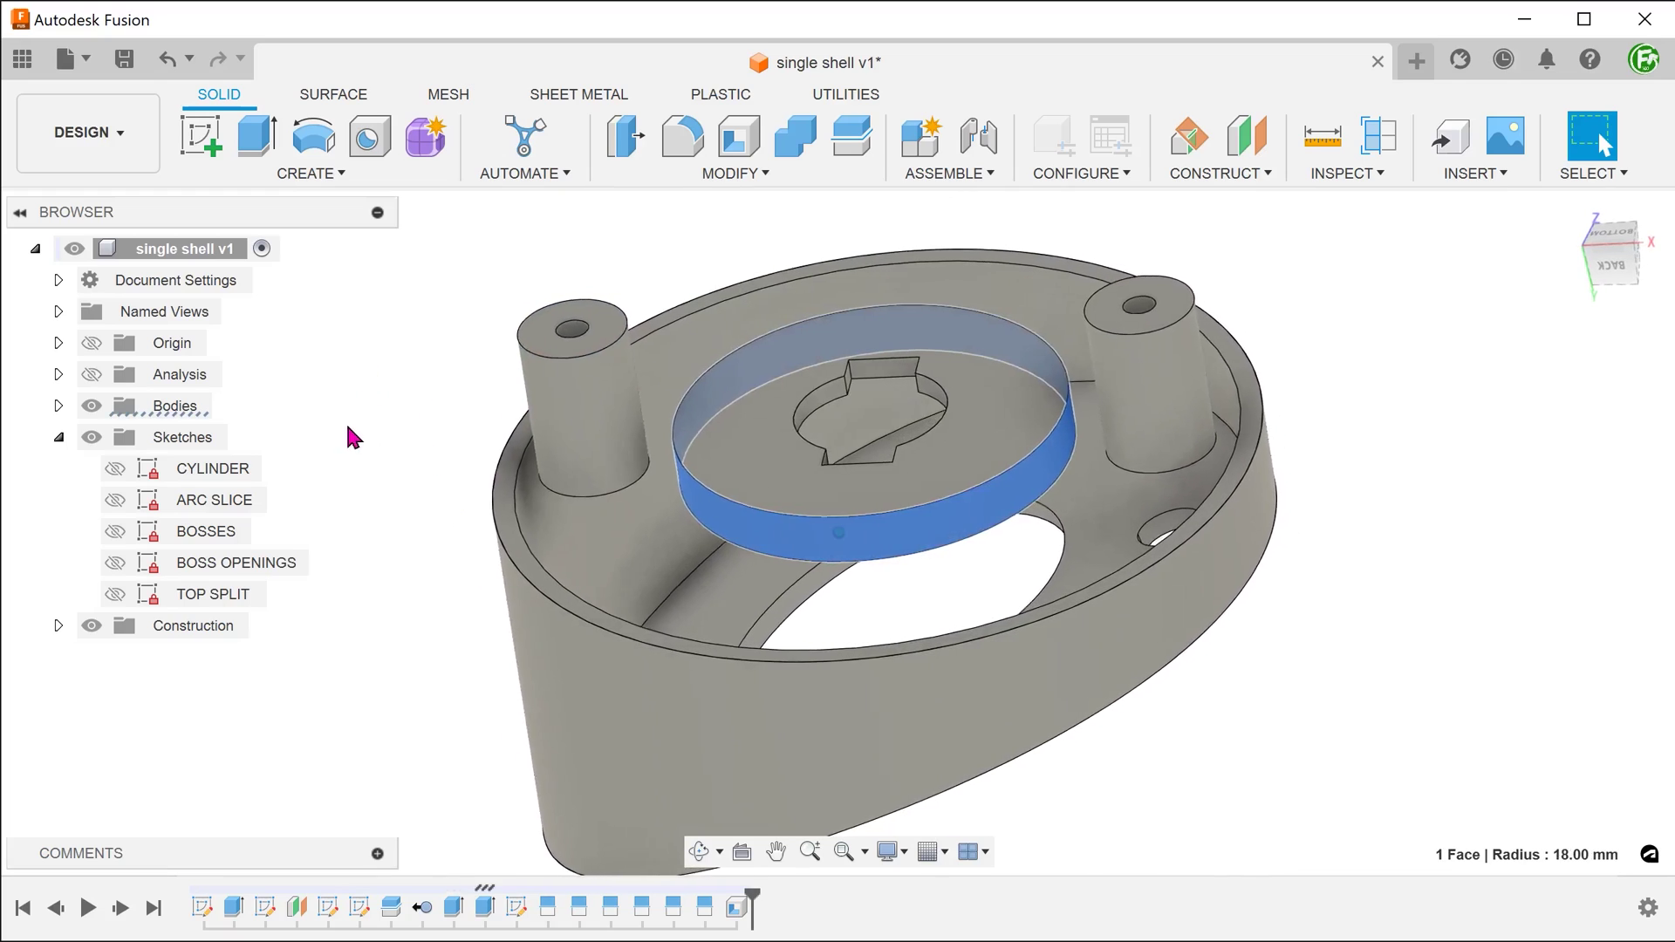
Step: Extrude the ring-shaped end faces of the central boss and both small bosses up to the inner curved base face, using To Object extent
key("Escape")
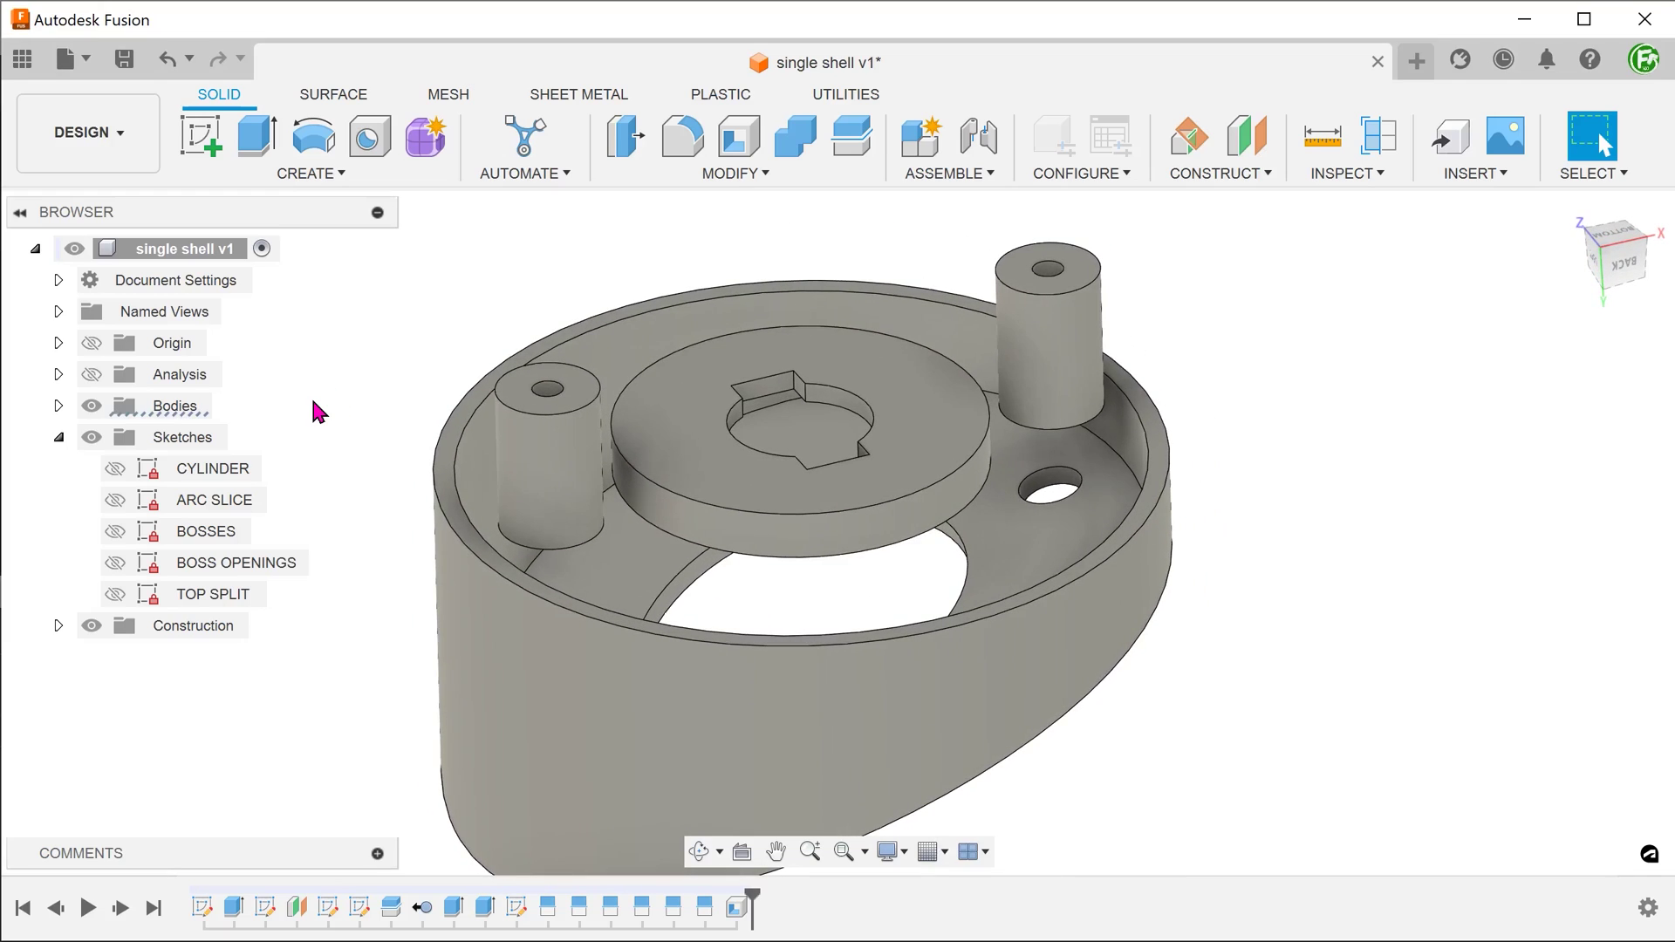
key("e")
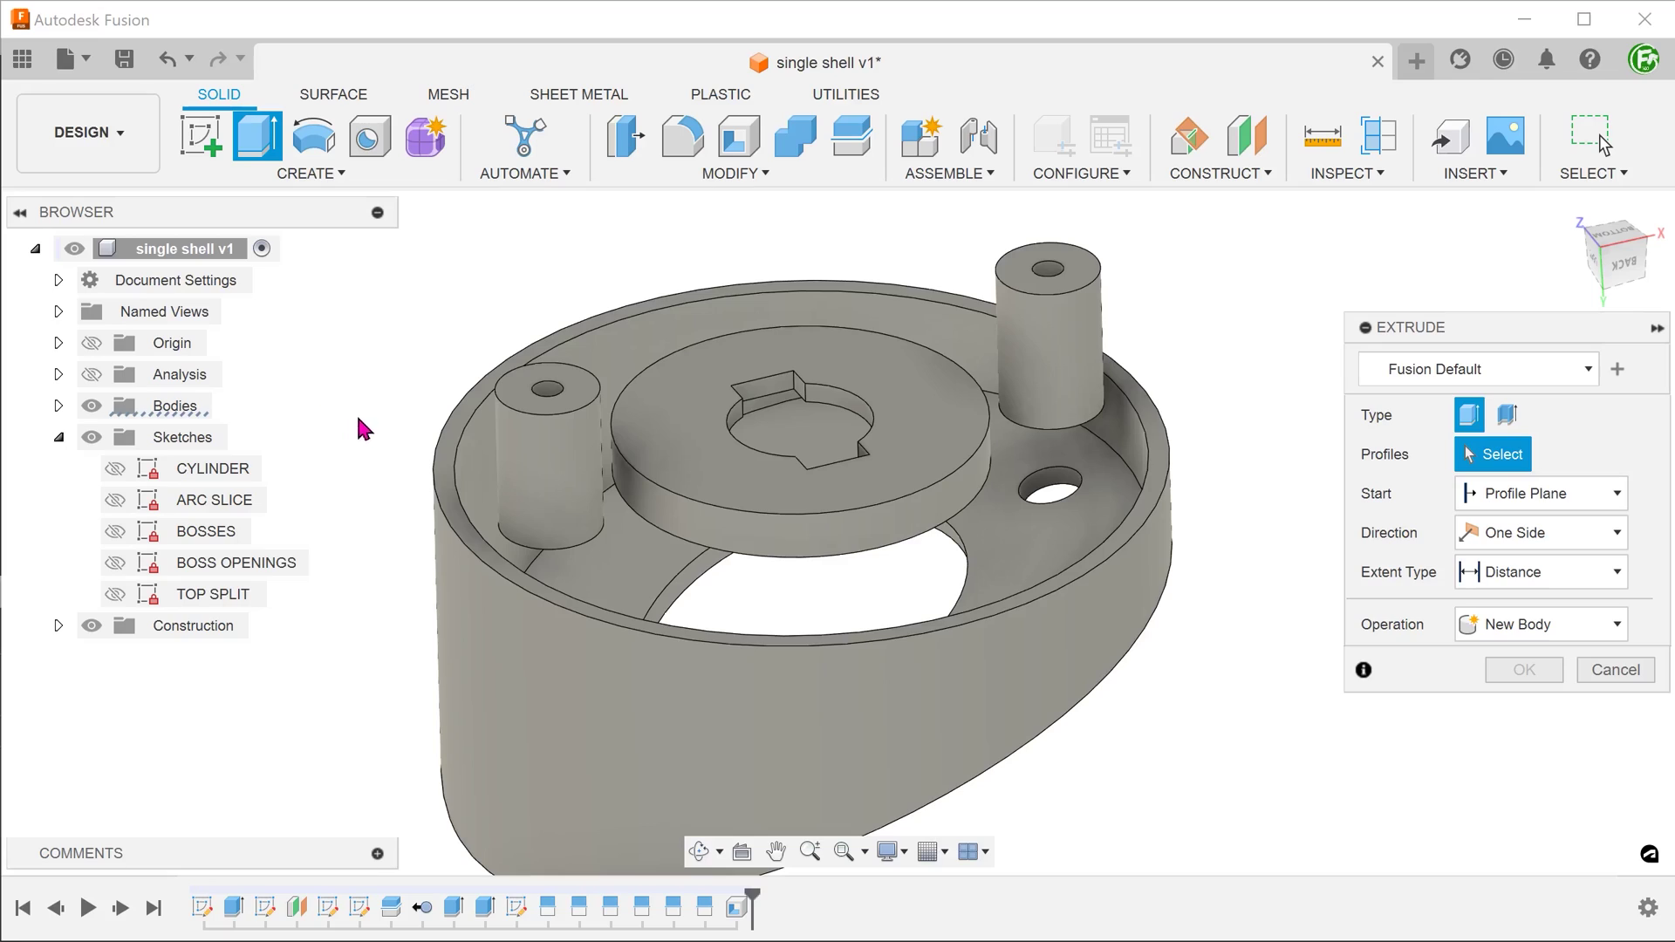
left_click(568, 555)
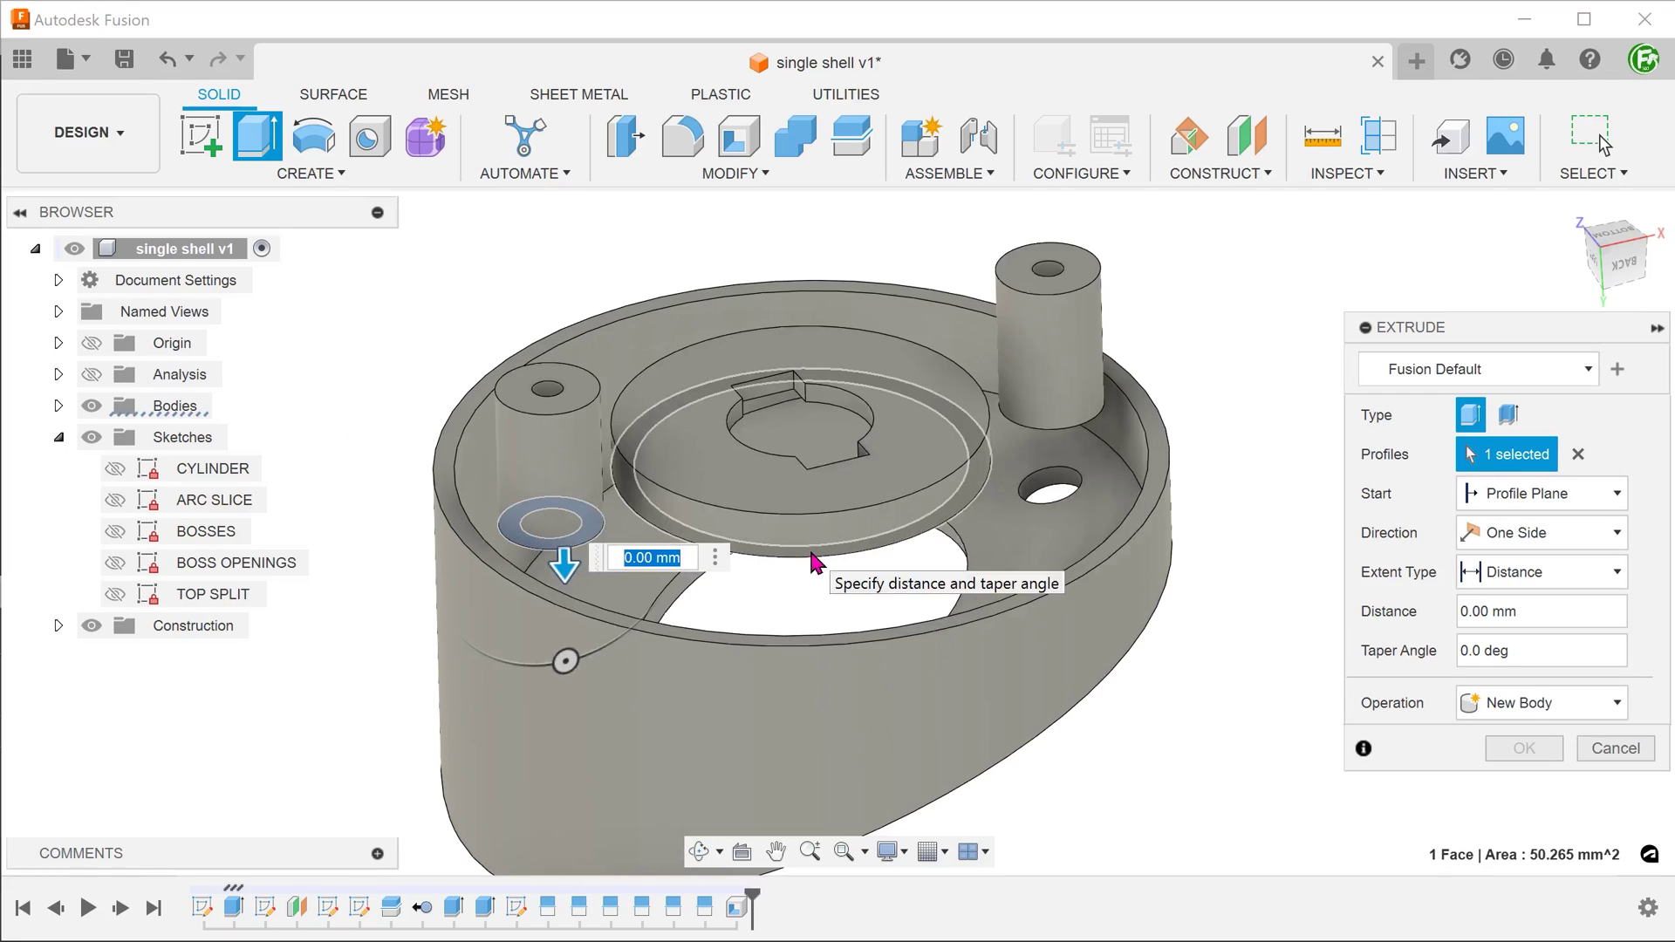
left_click(817, 563)
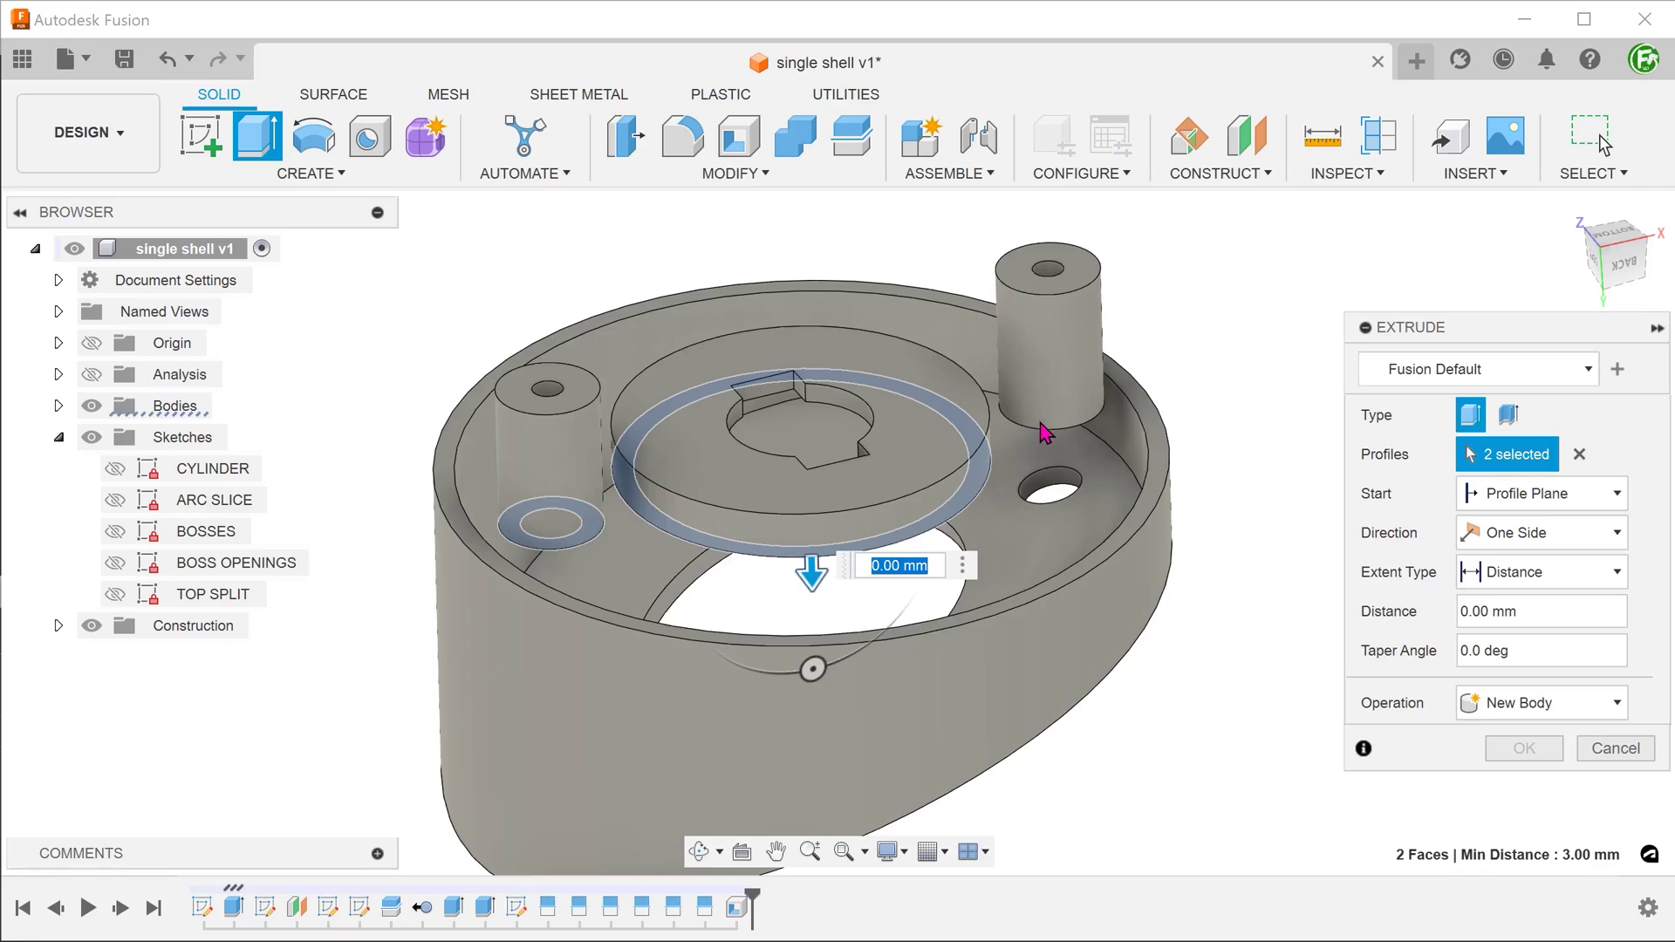
left_click(1073, 431)
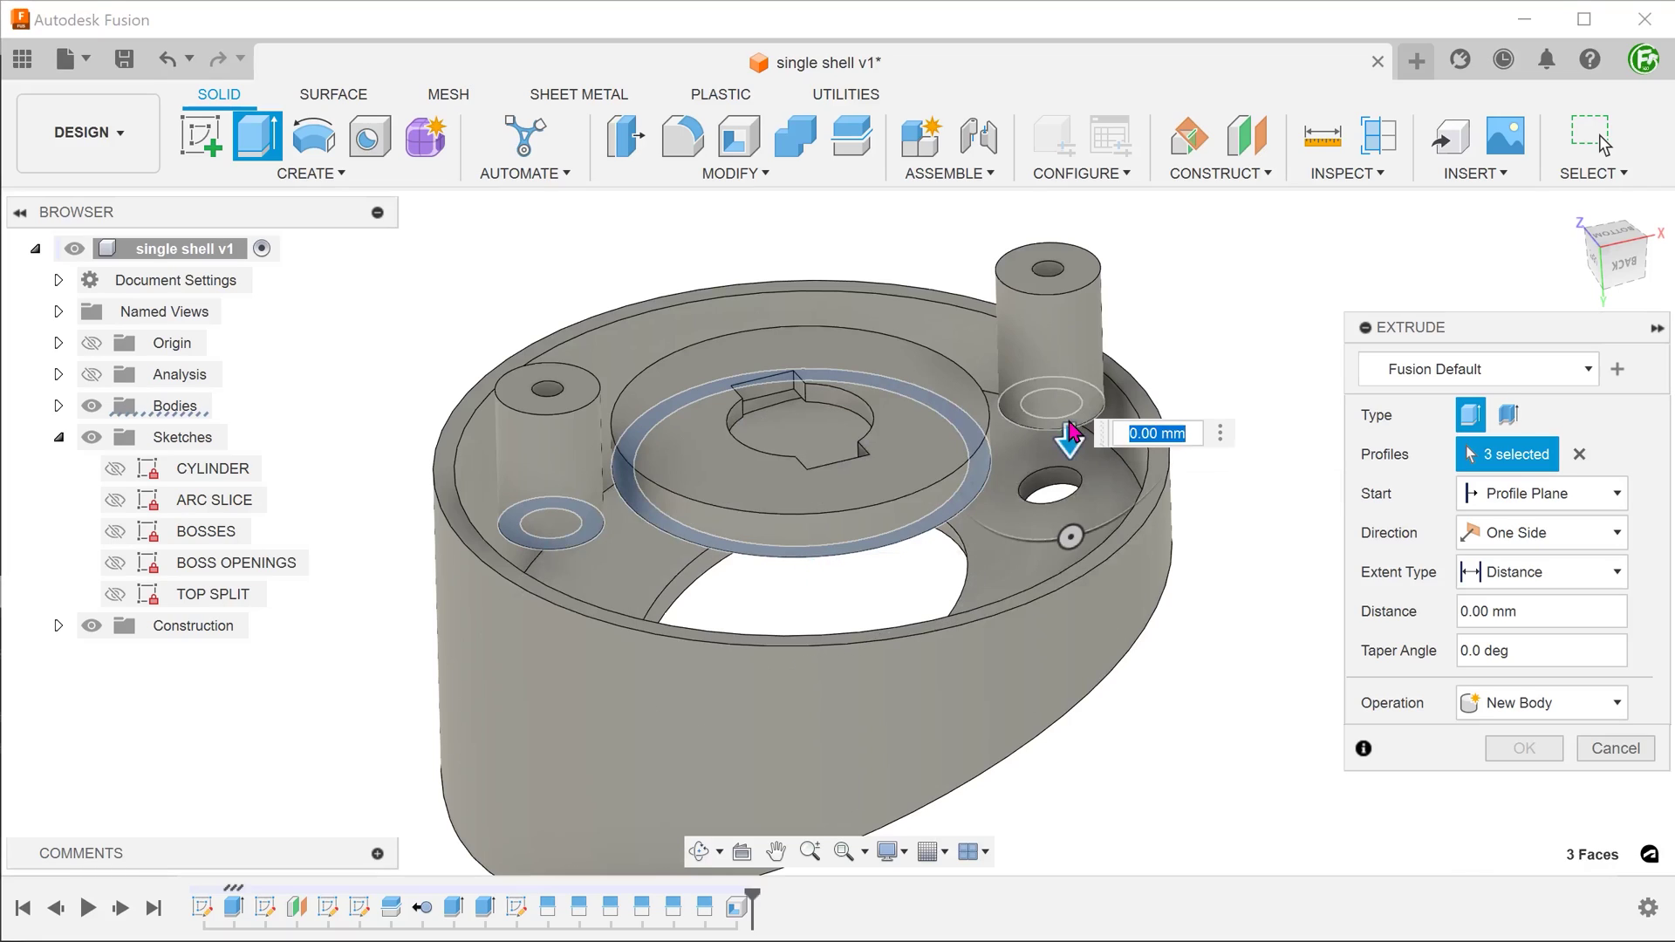
left_click(1542, 573)
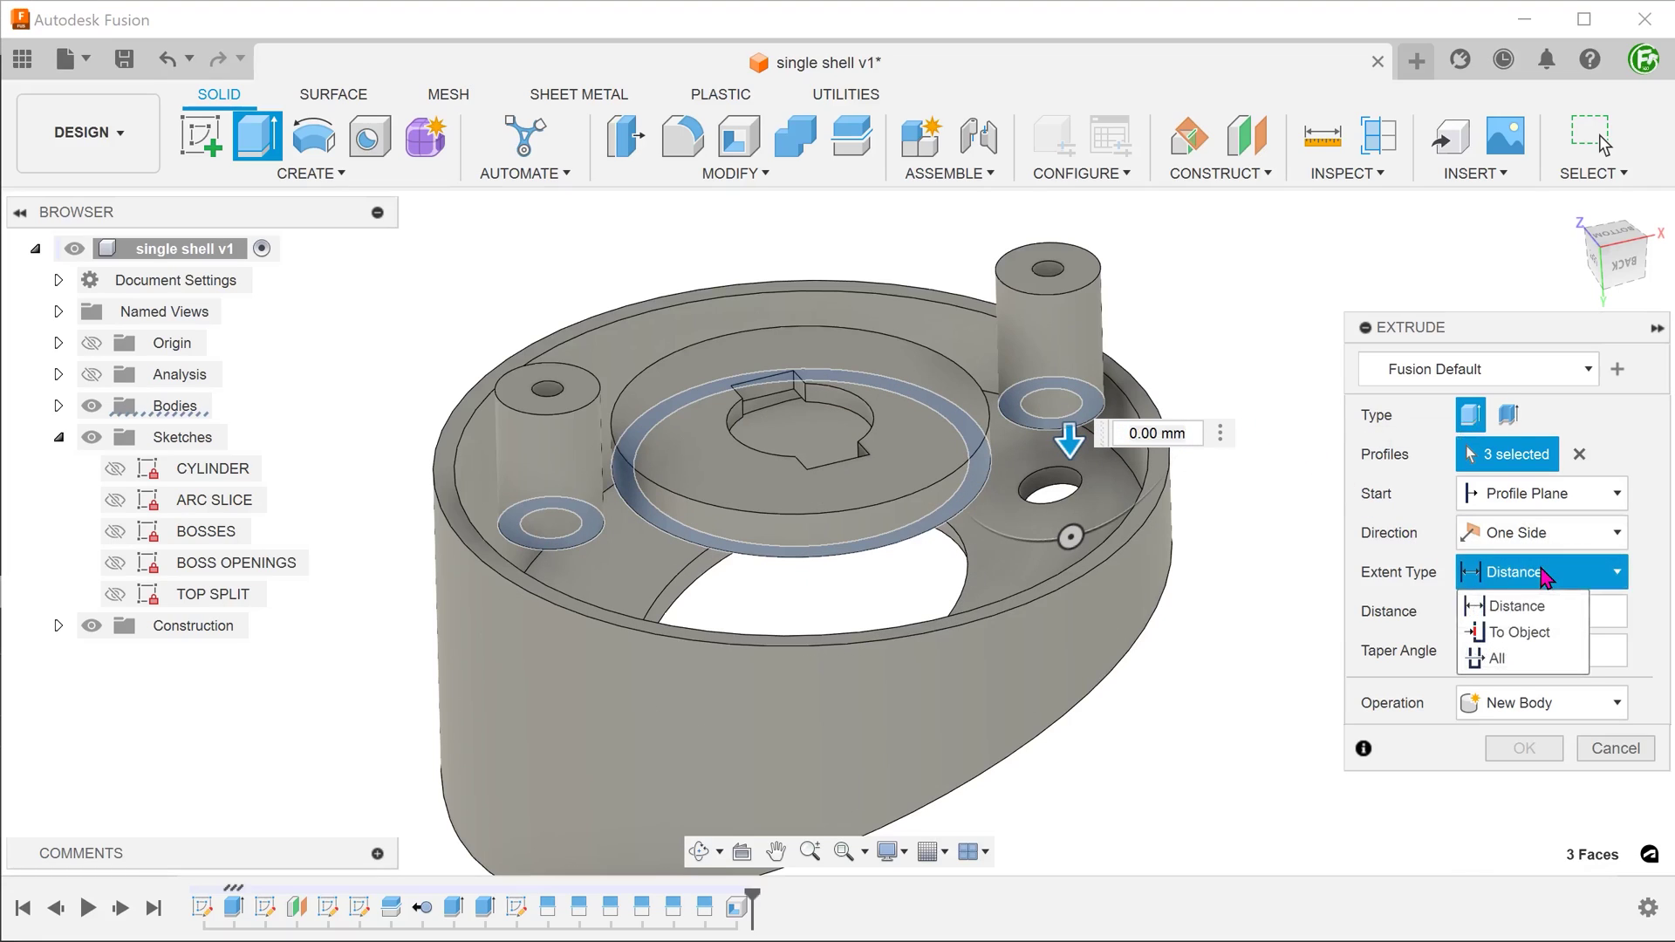
left_click(1554, 639)
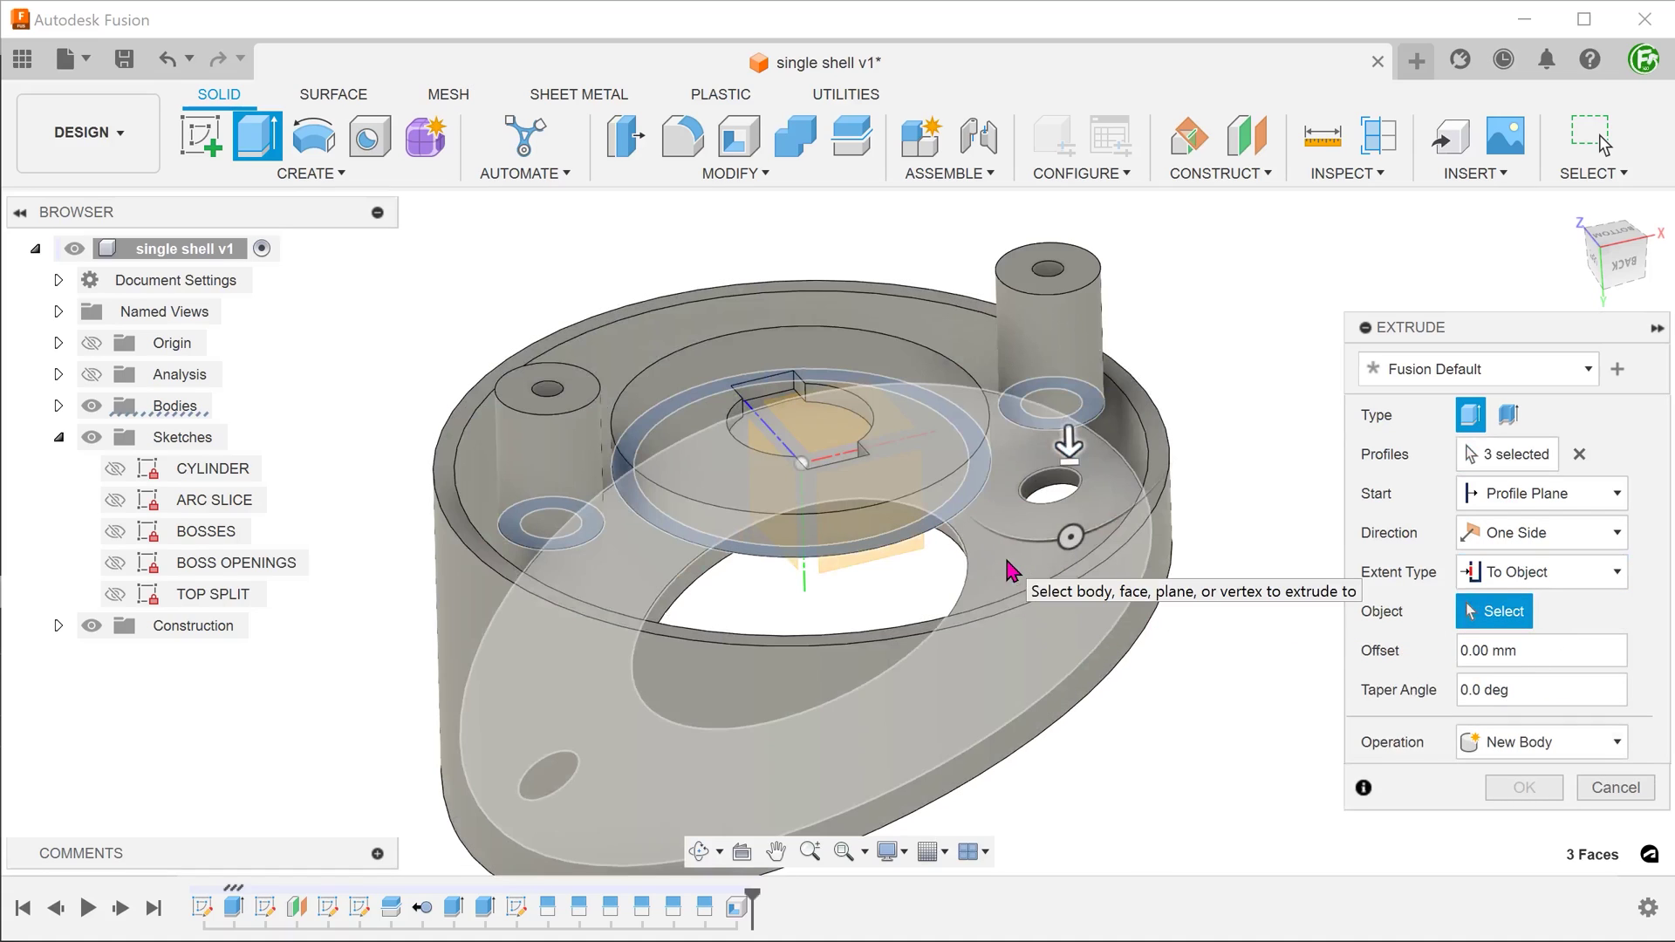
left_click(1008, 562)
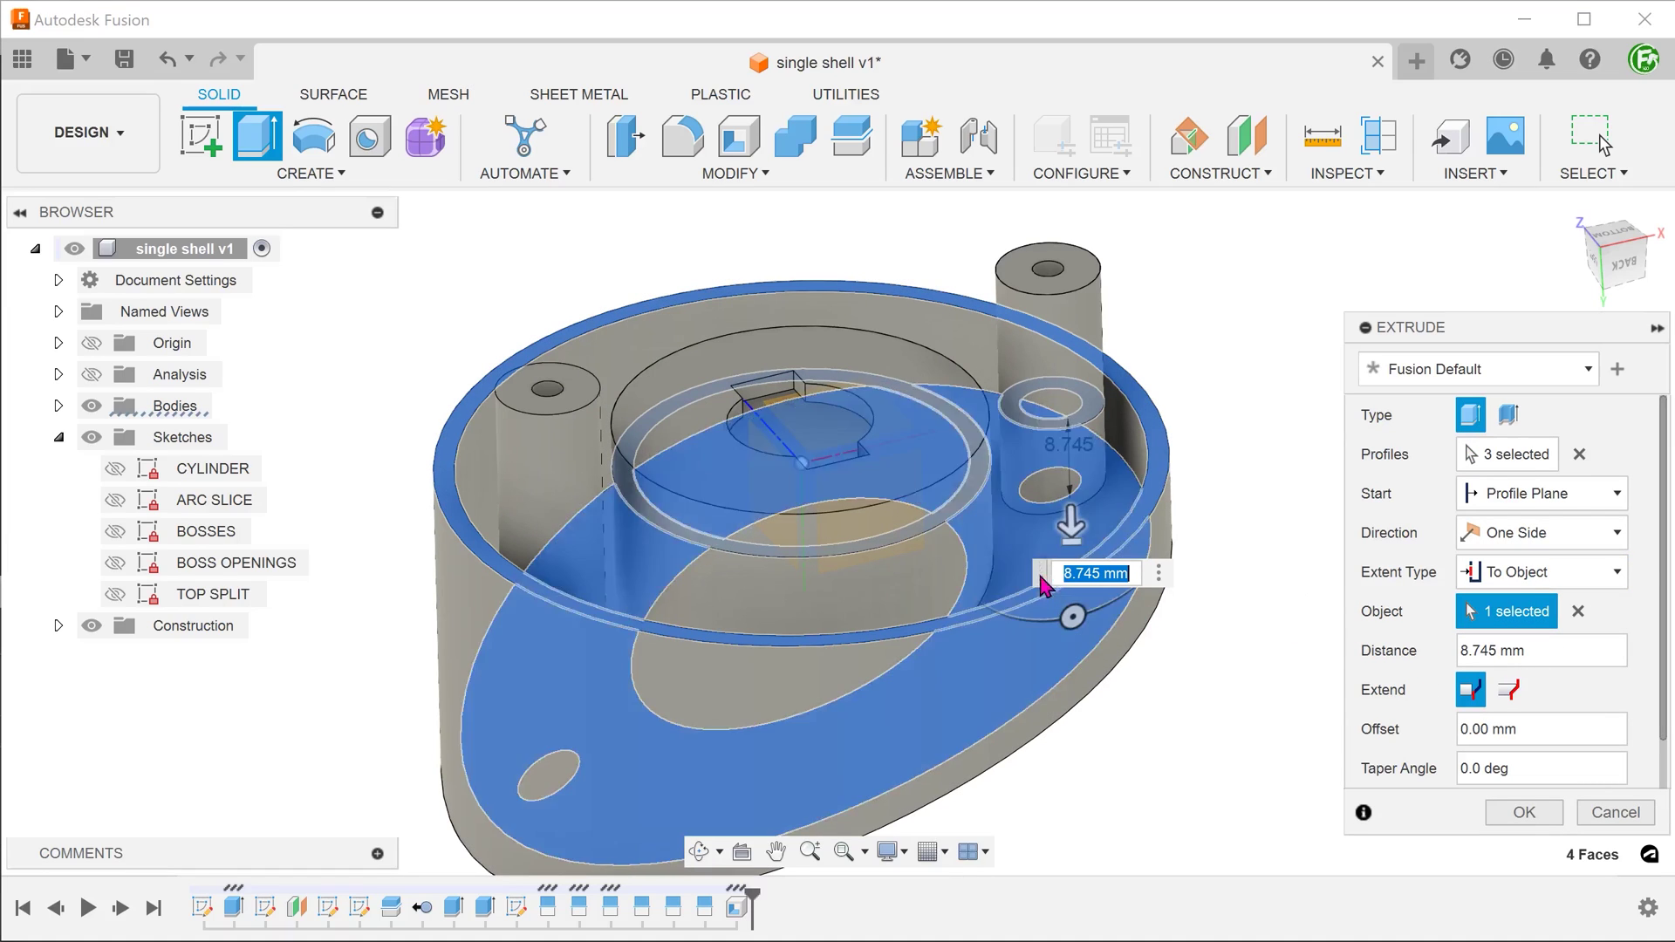
left_click(1522, 813)
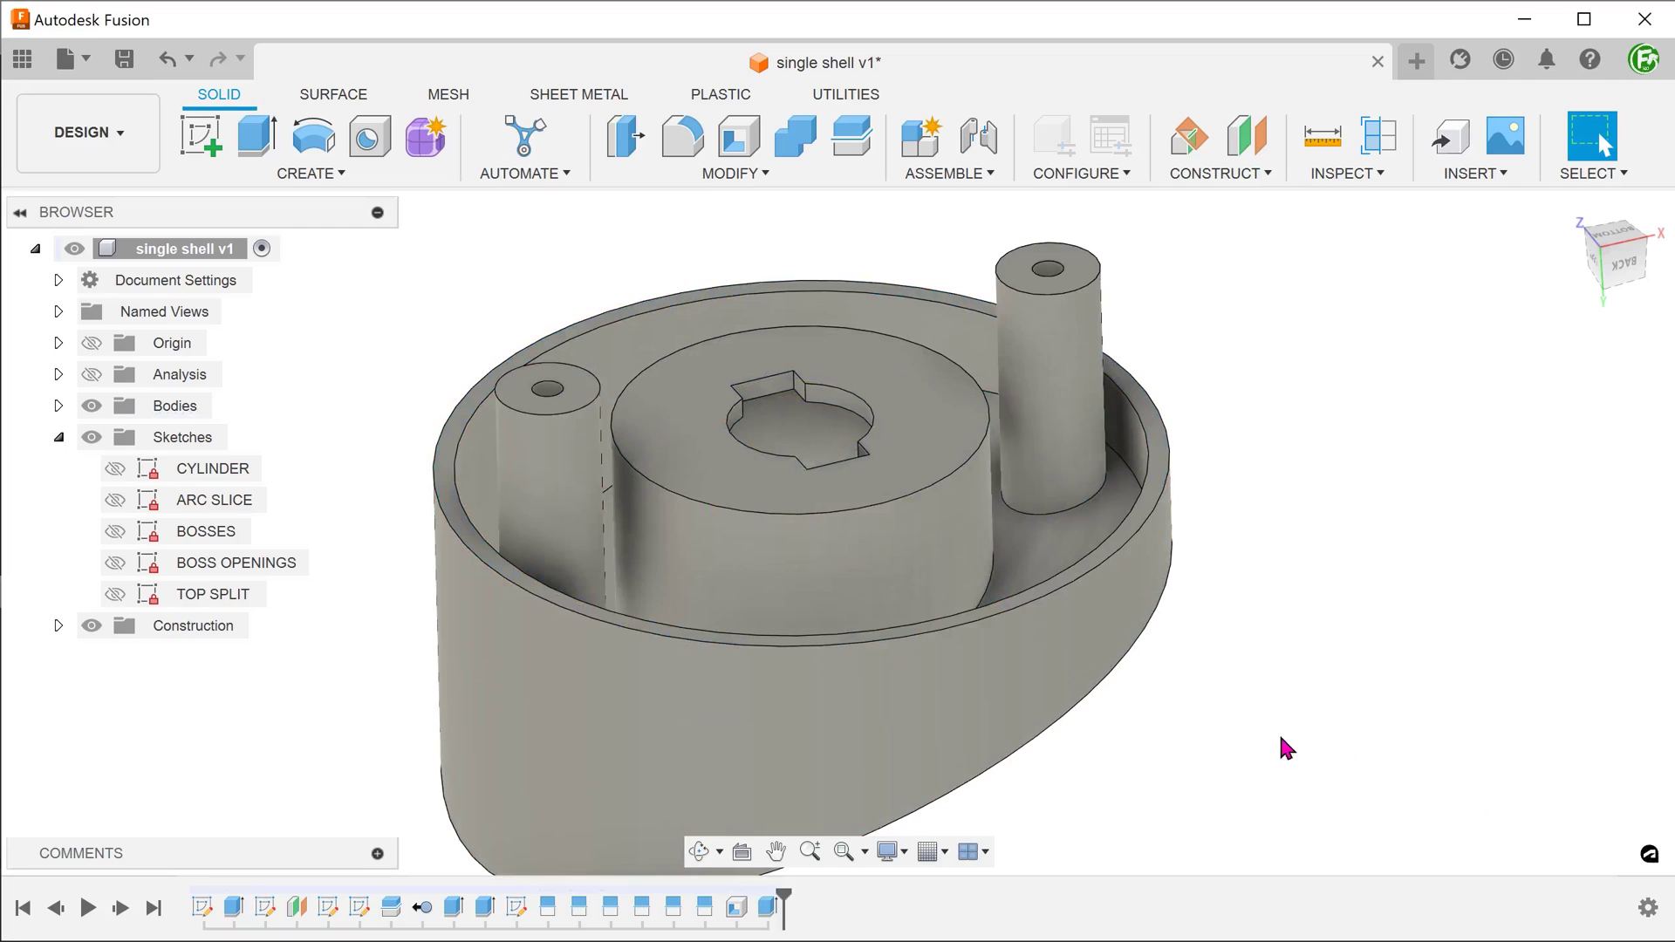
Step: Check the extended outer walls of the three bosses by selecting them, clear the selection, and show the section analysis
middle_click_drag(1251, 724, 1275, 717, "shift")
left_click(1110, 449)
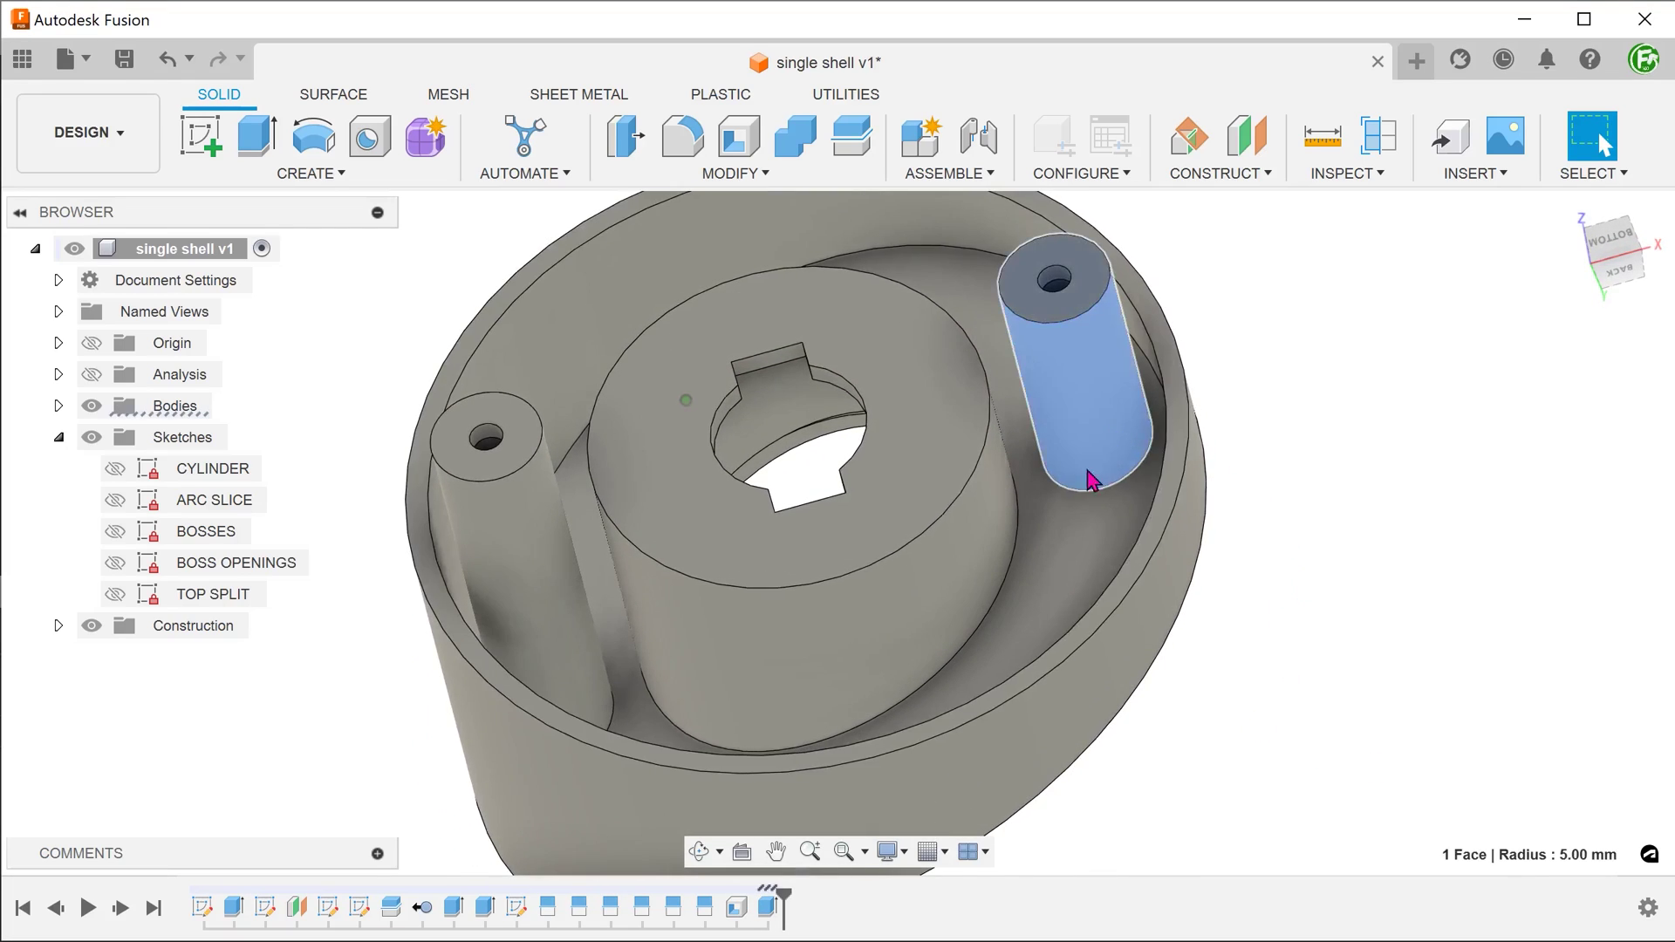
left_click(890, 598)
left_click(550, 621)
left_click(307, 670)
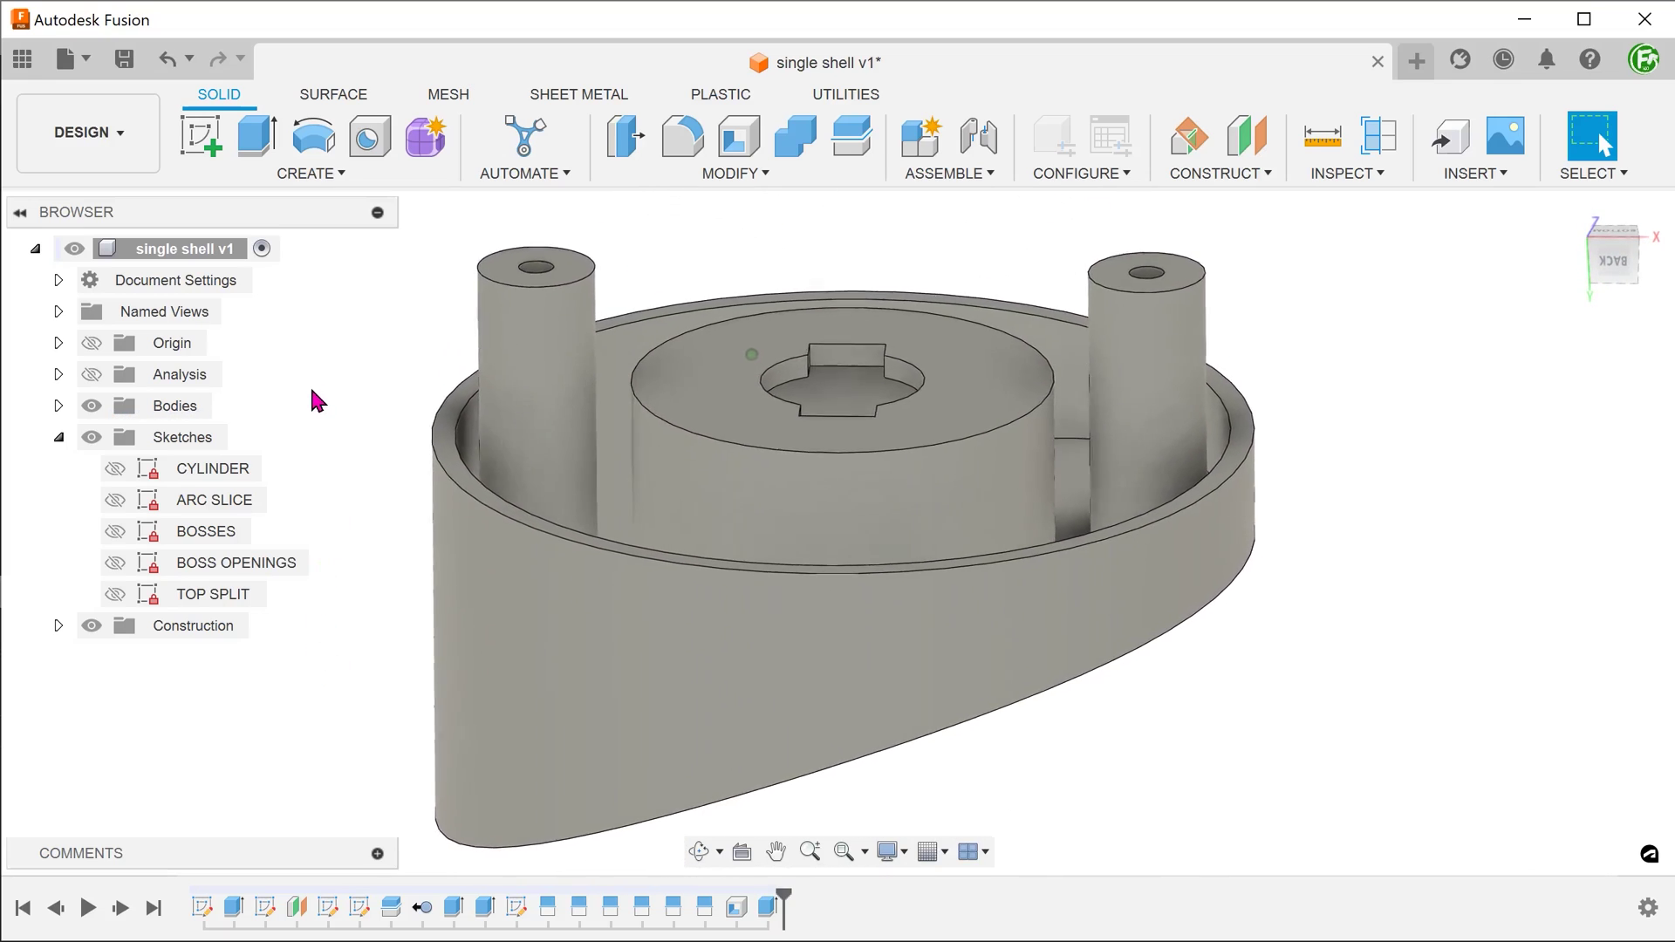
left_click(92, 376)
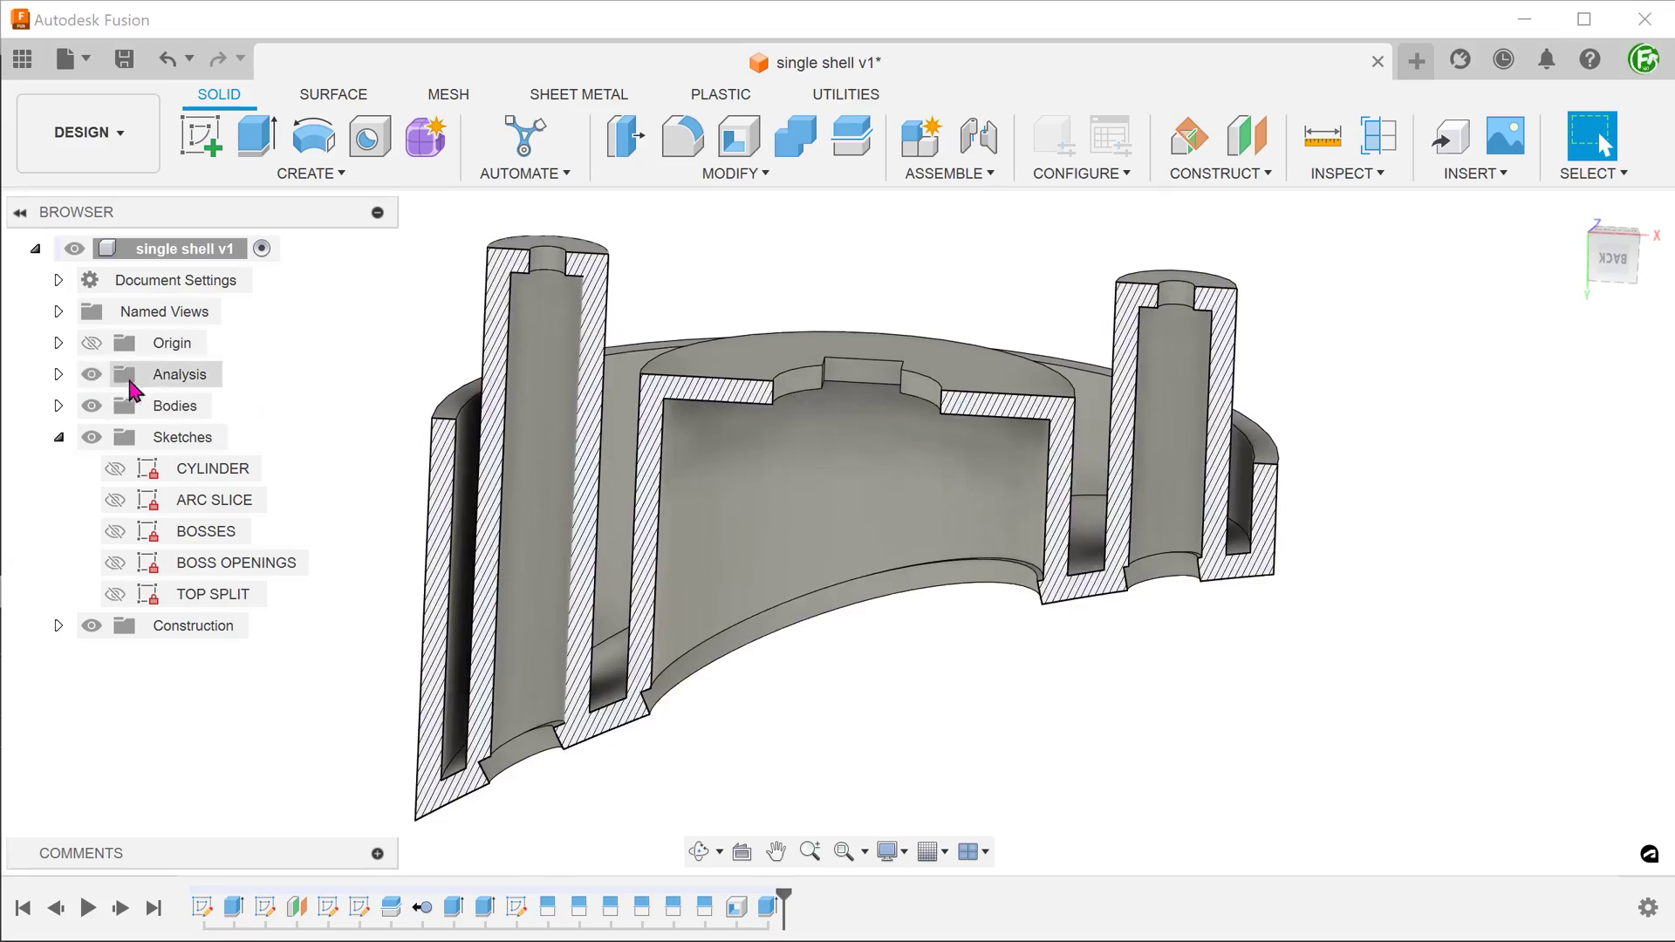